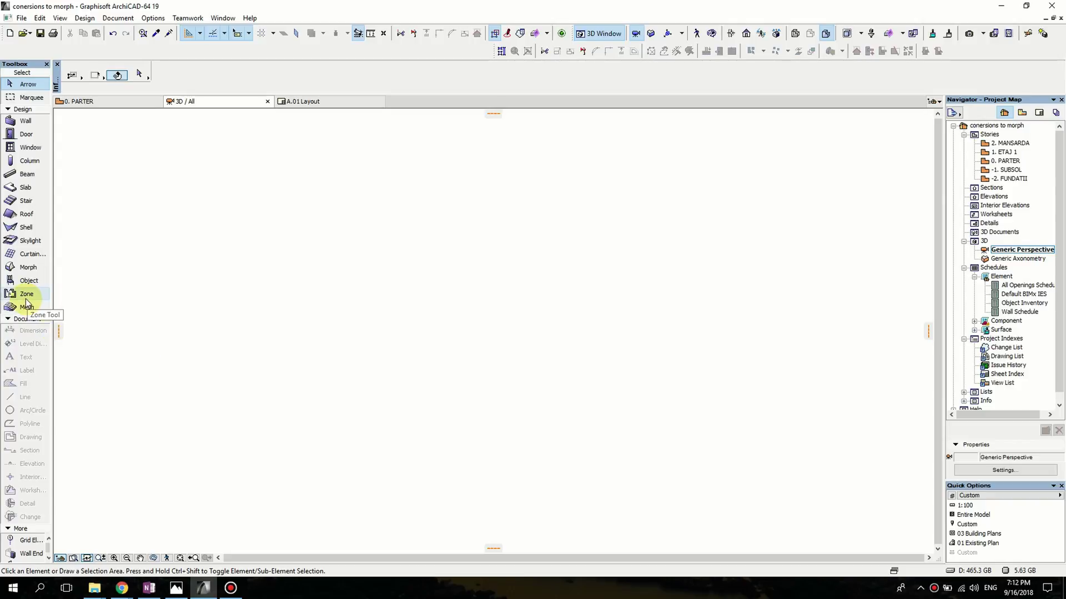
Step: Open the 0. PARTER floor plan and switch off the grid display
double_click(1009, 161)
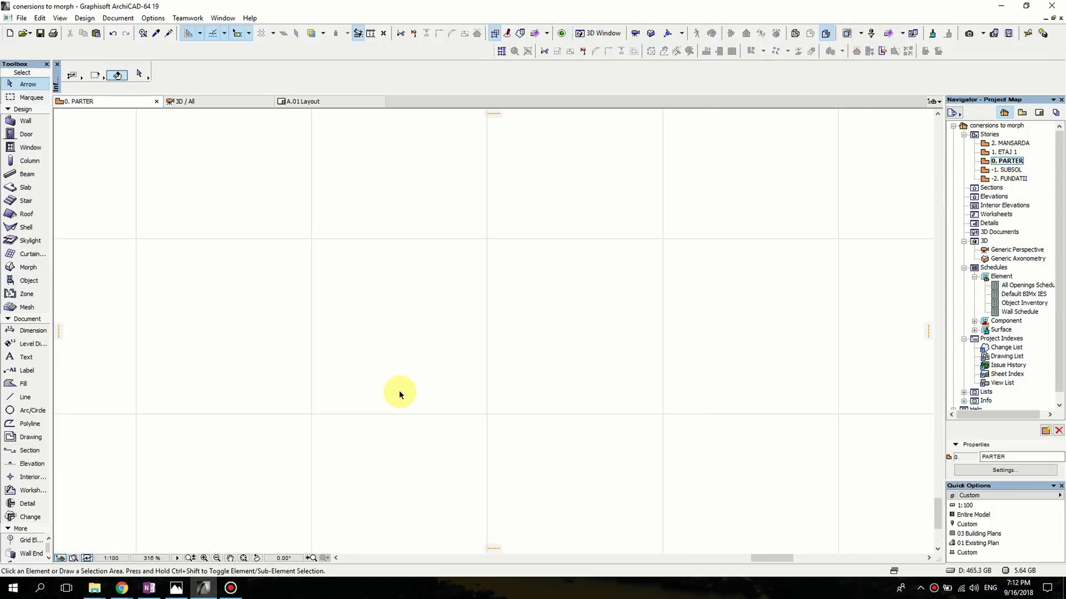
left_click(61, 19)
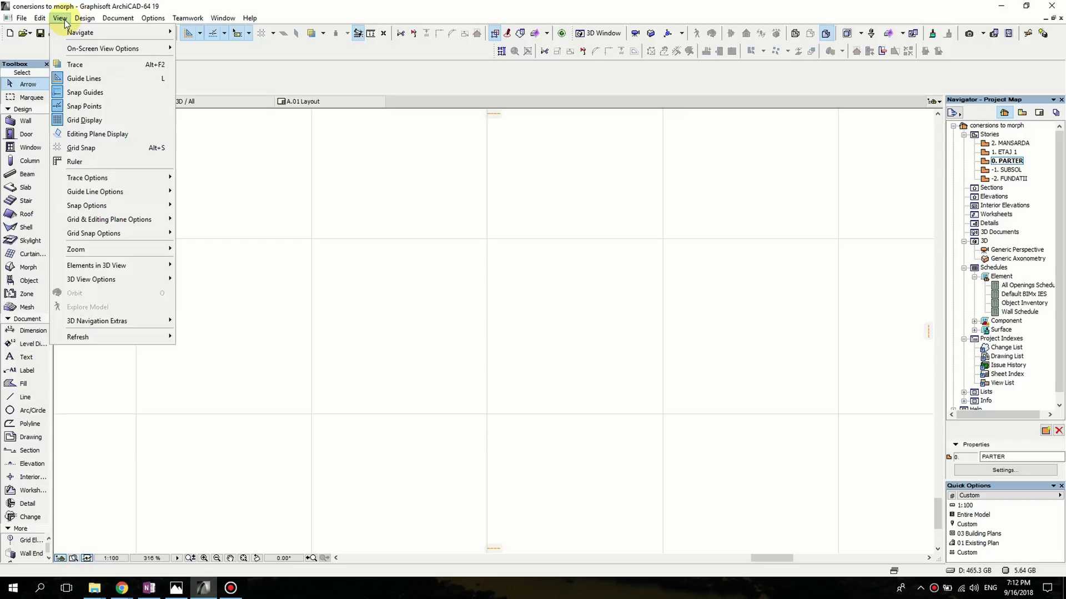
left_click(84, 121)
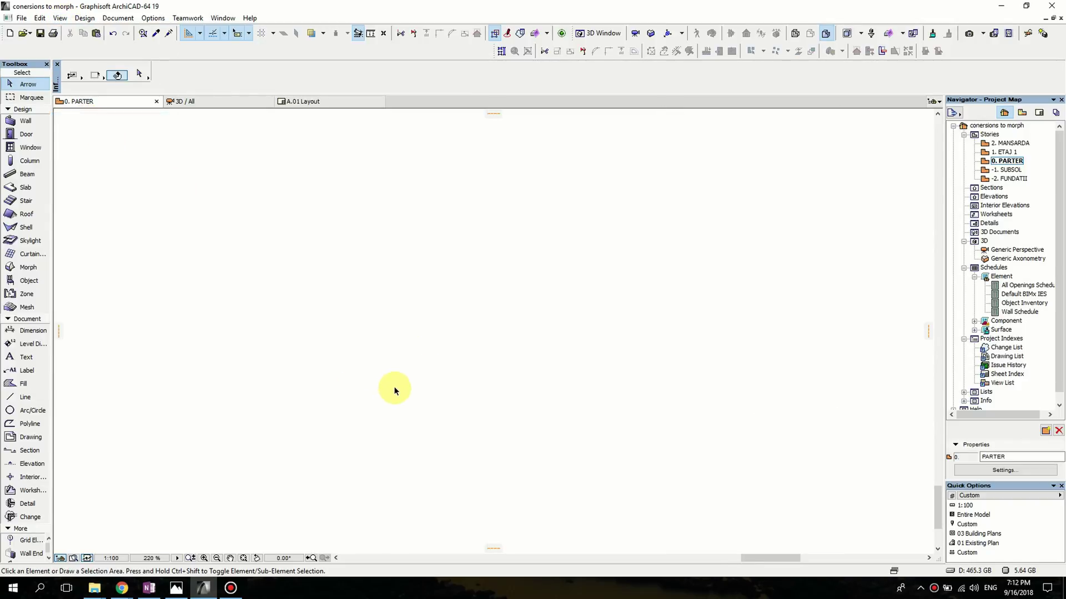
Step: Place an Office Chair 02 object on the PARTER plan
double_click(29, 281)
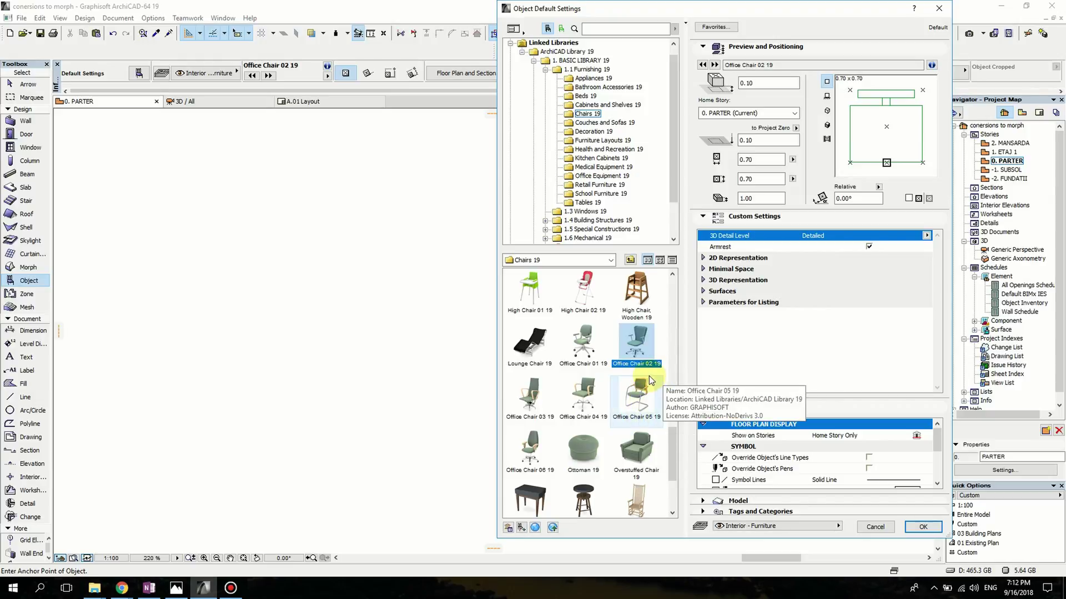
left_click(635, 345)
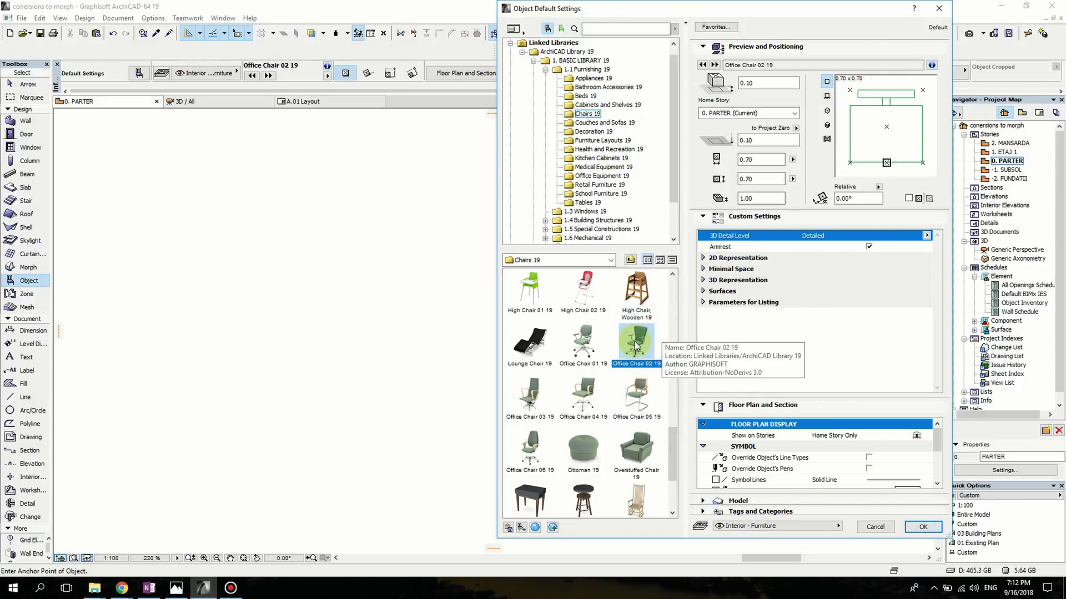
scroll(641, 439, "up", 1)
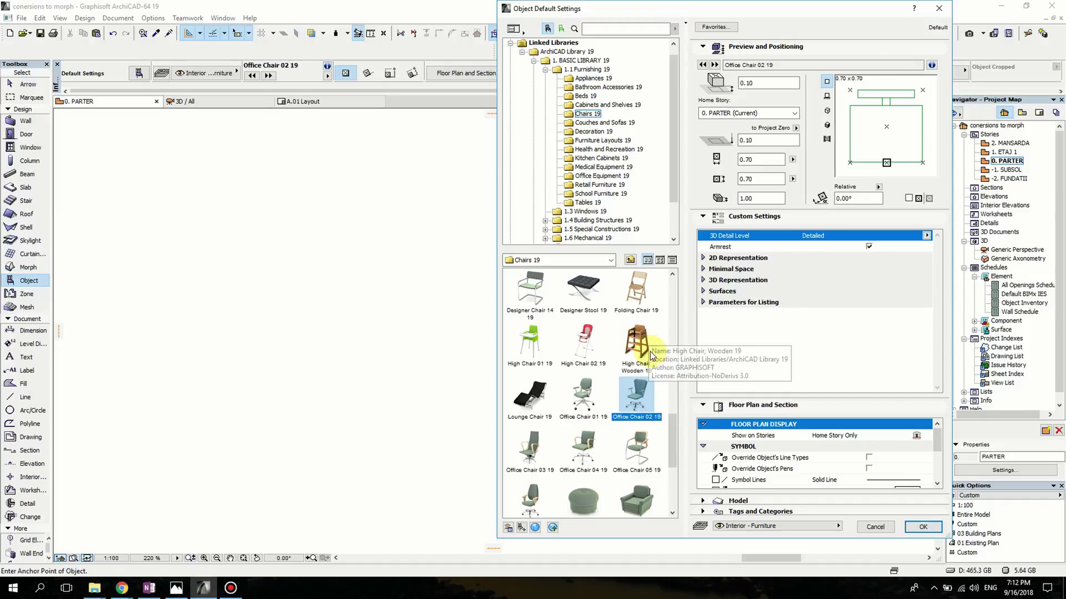
left_click(923, 527)
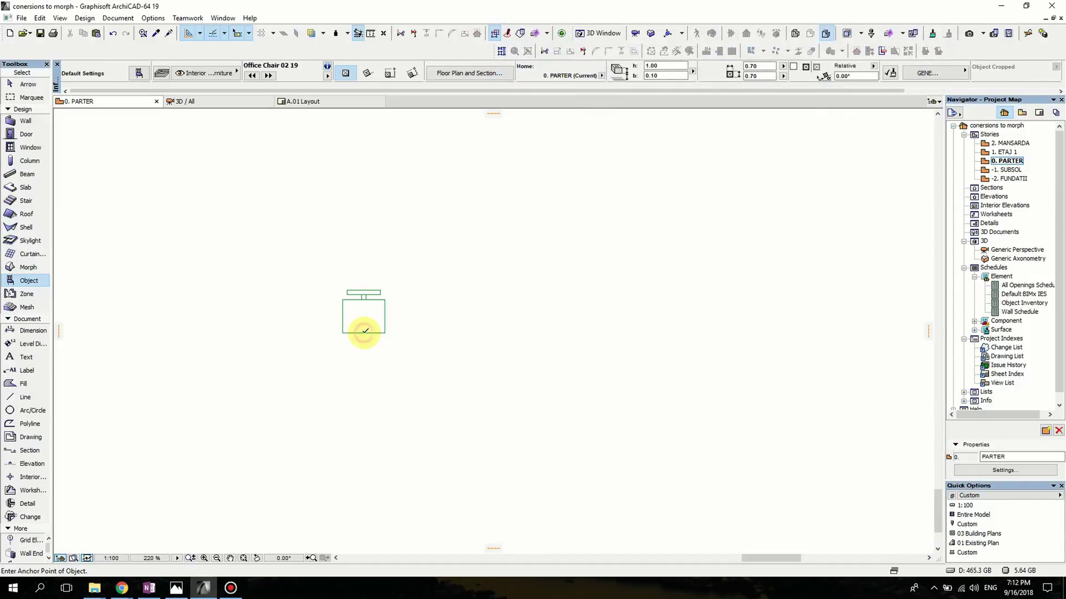
Step: Place a Designer Chair 13 beside it and view both in Generic Perspective
double_click(22, 283)
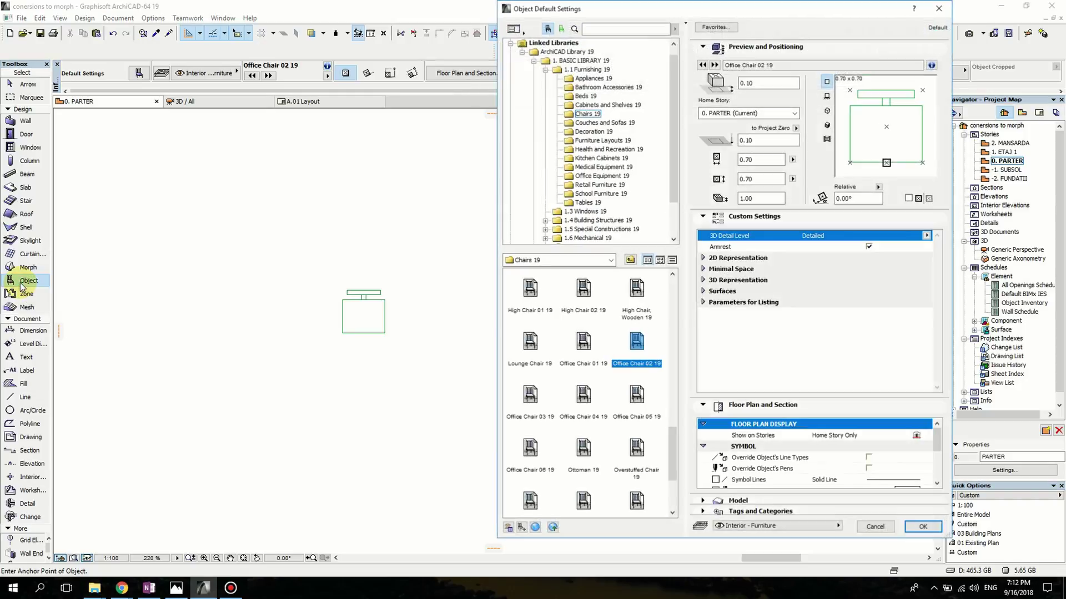
scroll(580, 416, "up", 10)
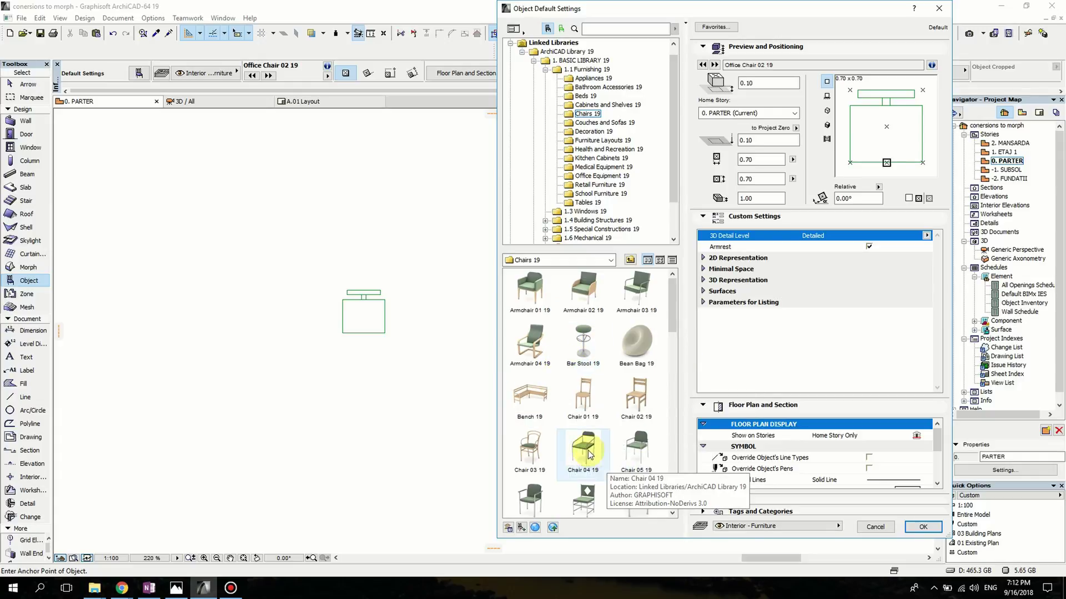
scroll(597, 416, "down", 3)
scroll(584, 422, "down", 6)
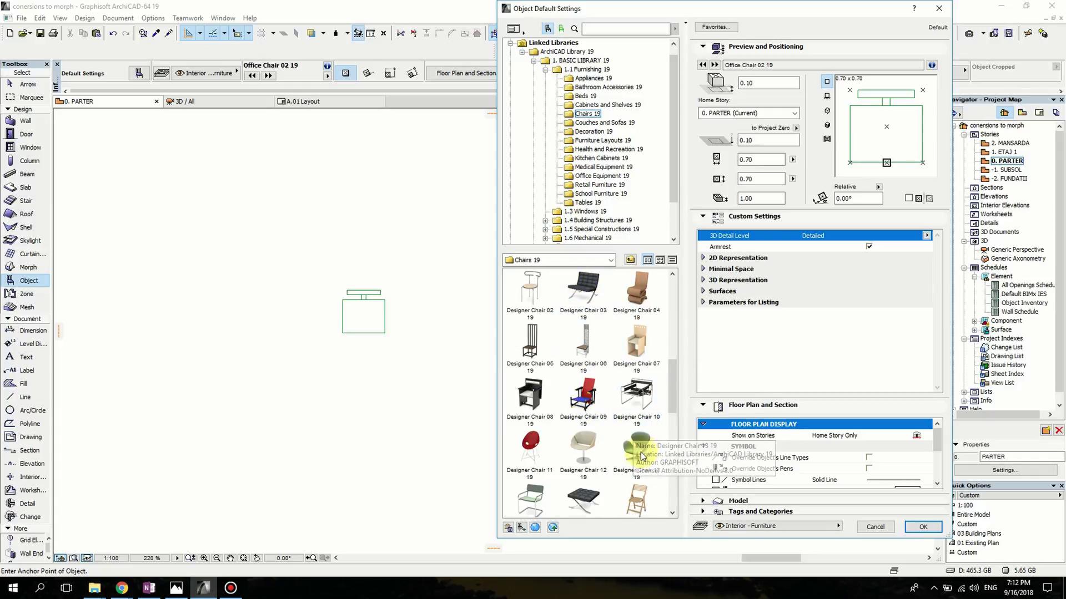
left_click(645, 306)
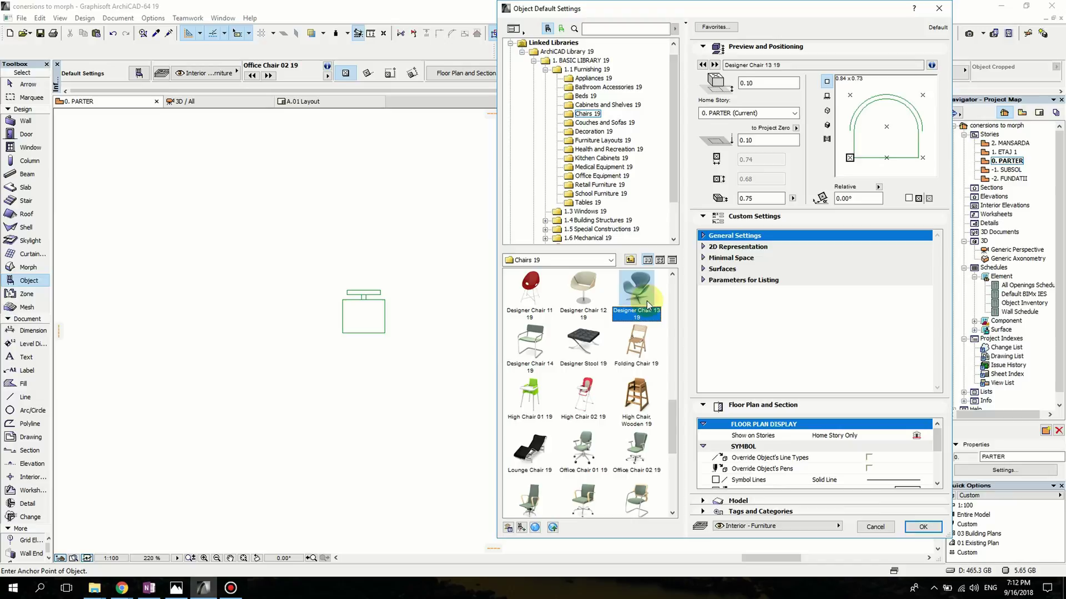
left_click(935, 534)
scroll(438, 322, "up", 3)
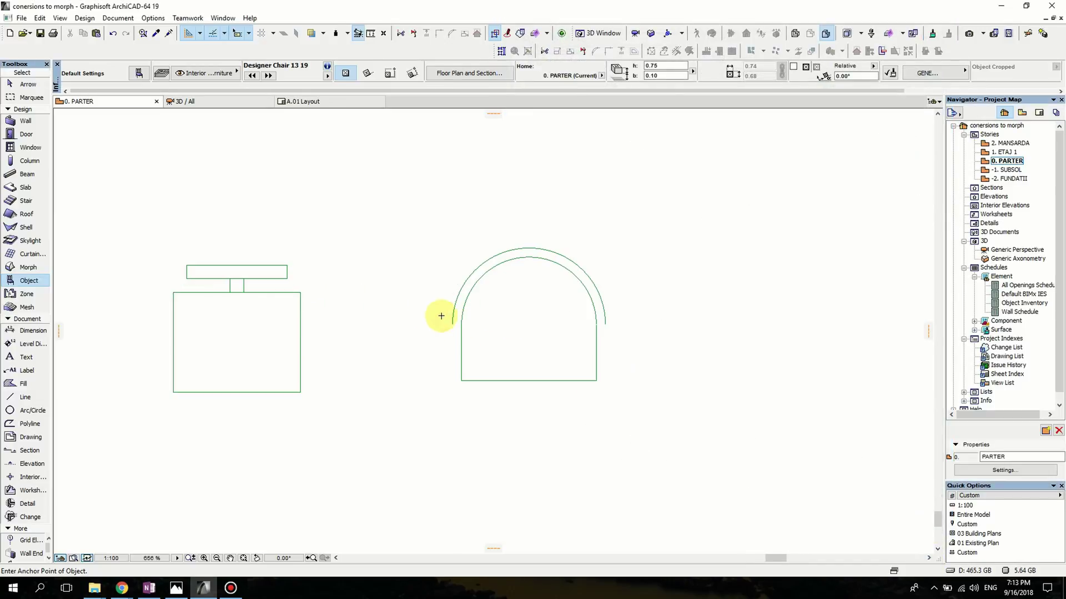
key("Escape")
double_click(1013, 251)
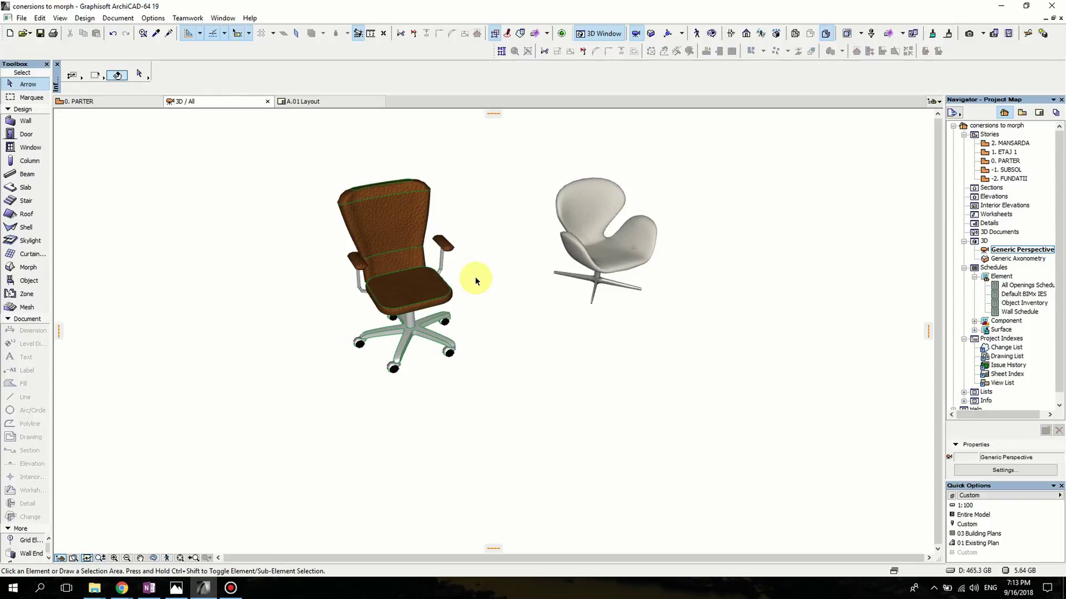
Step: Convert Office Chair 02 into morphs with Convert Selection to Morph(s)
left_click(415, 334)
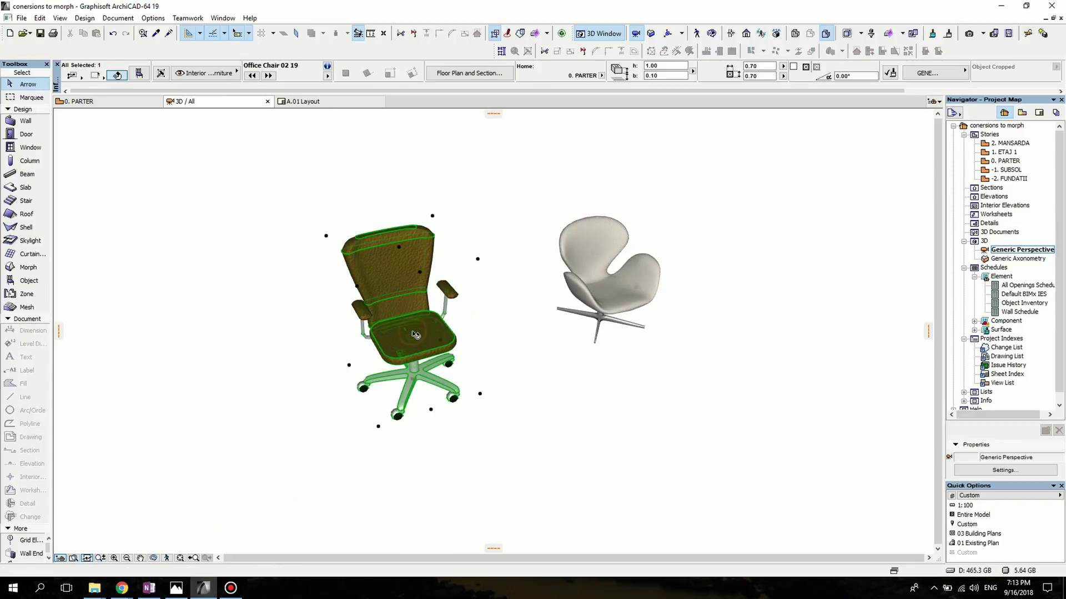
scroll(415, 334, "up", 1)
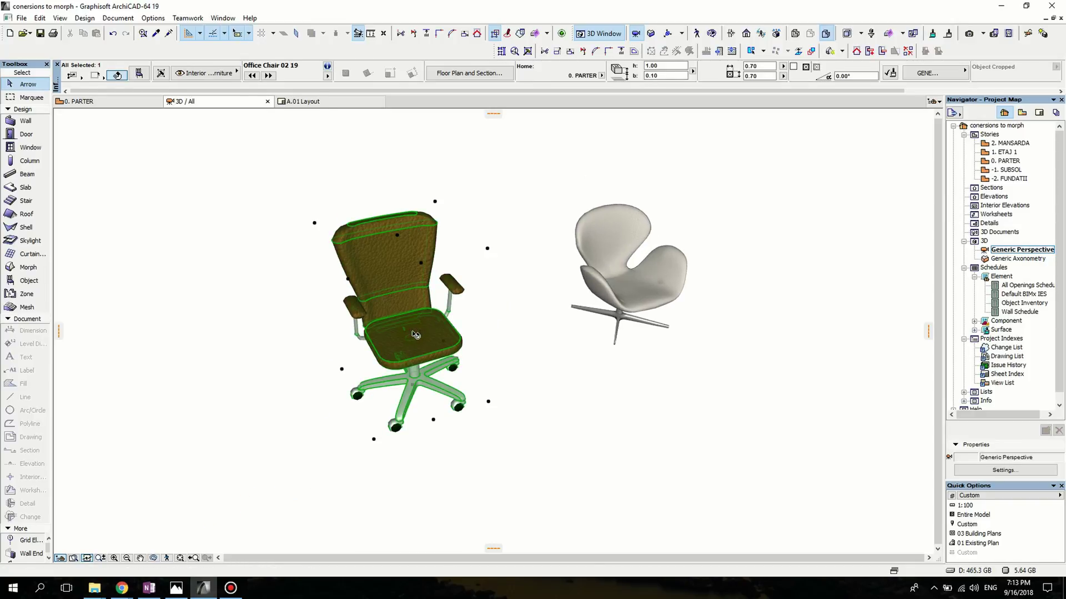
right_click(414, 334)
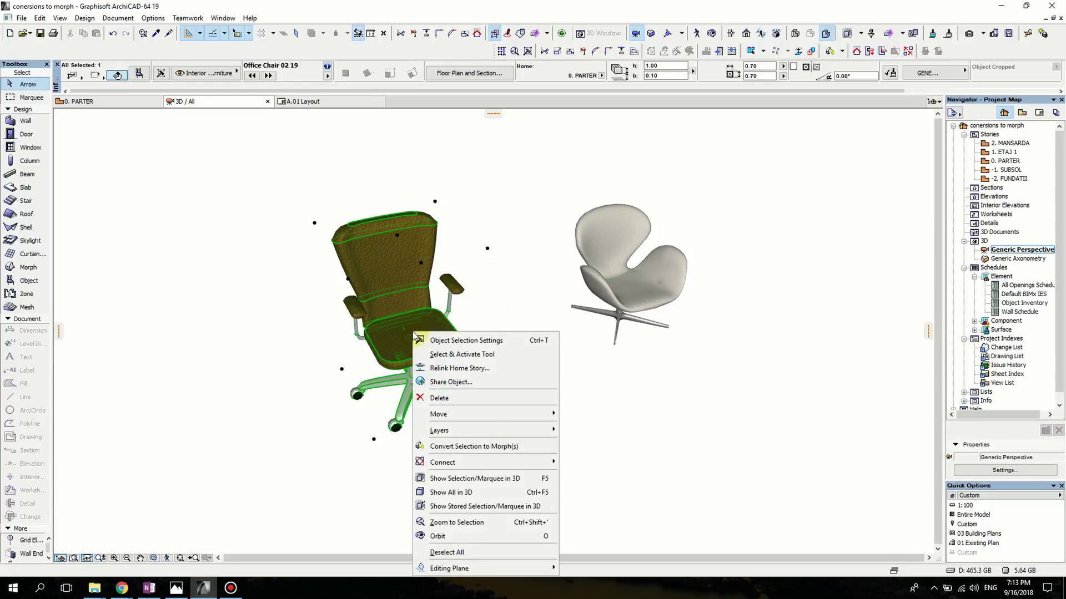
left_click(507, 447)
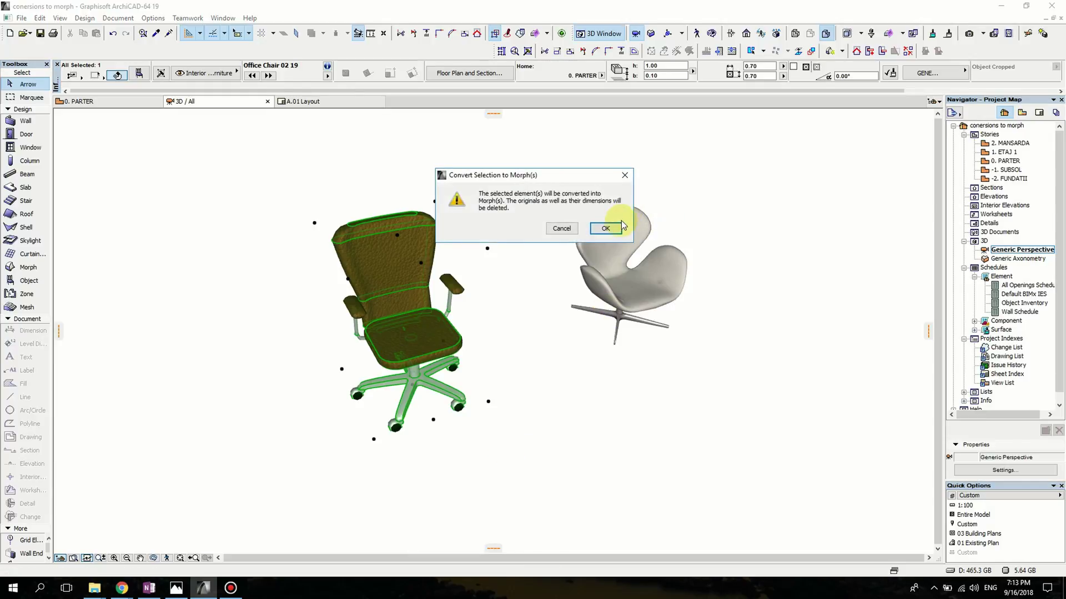
left_click(606, 229)
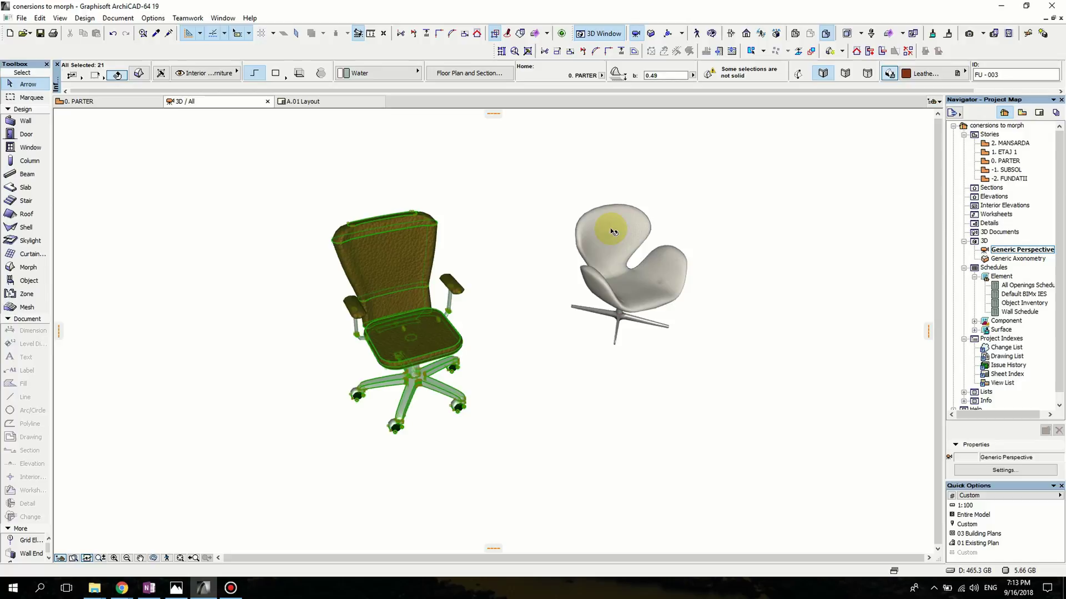
Step: Delete the office chair's back, armrests and seat morphs
left_click(154, 558)
left_click_drag(444, 443, 450, 403)
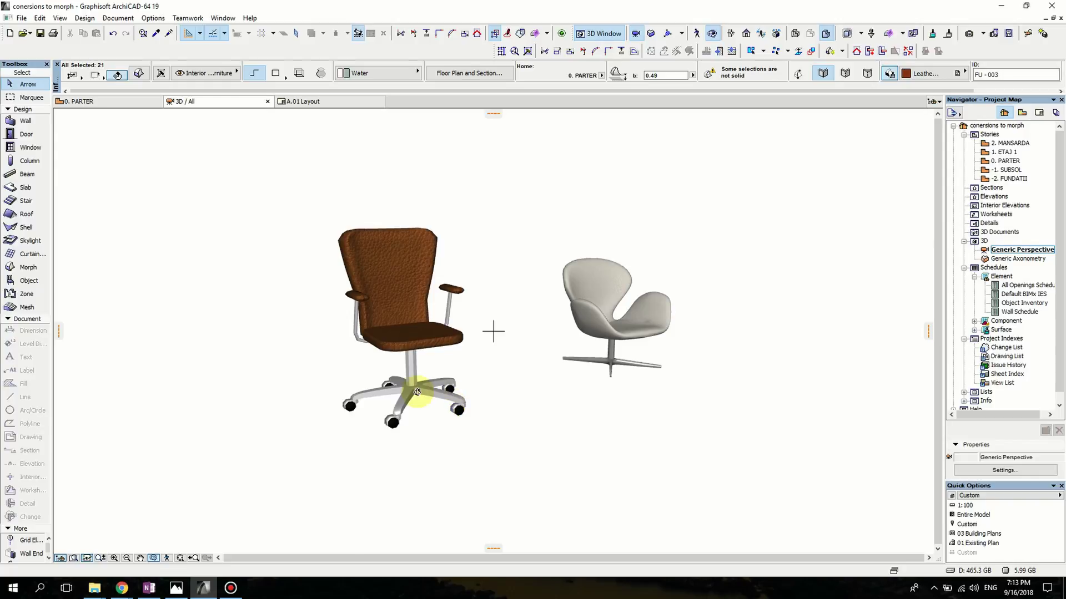
left_click(475, 304)
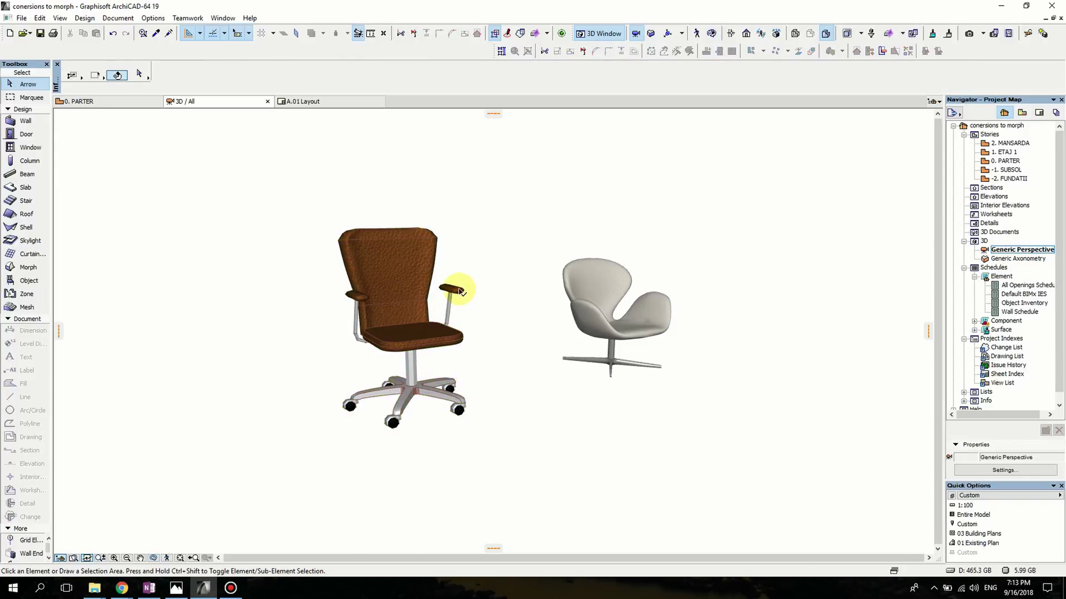
scroll(463, 294, "up", 2)
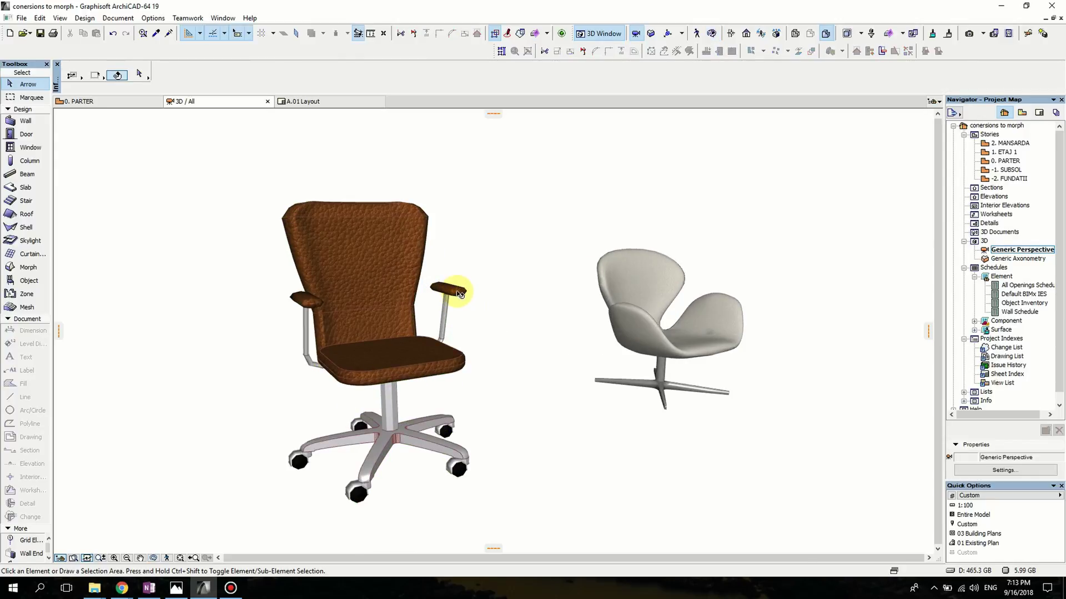
left_click(460, 295)
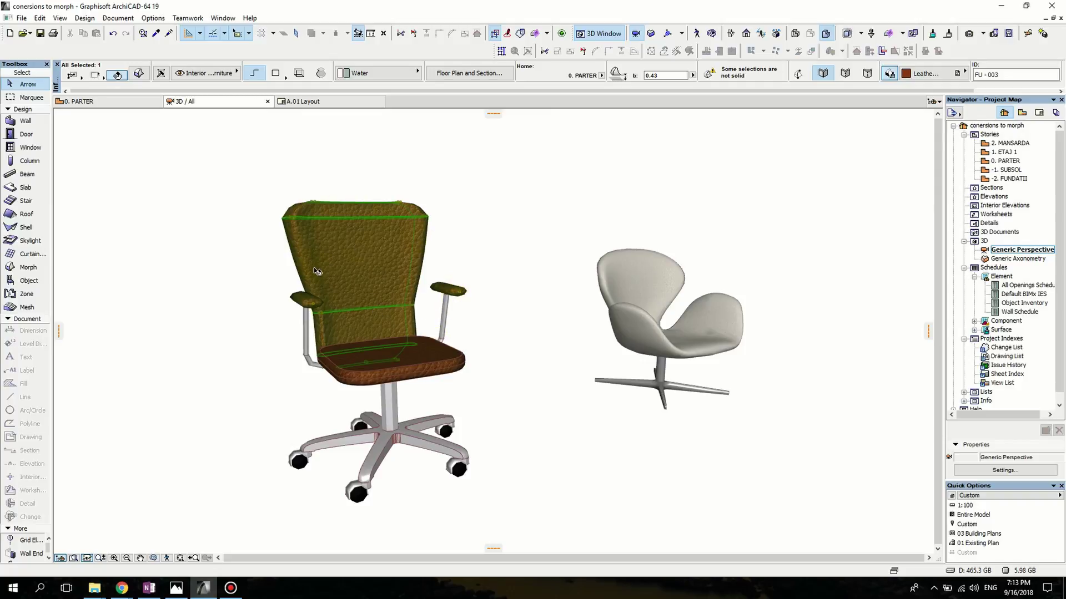
left_click(463, 364)
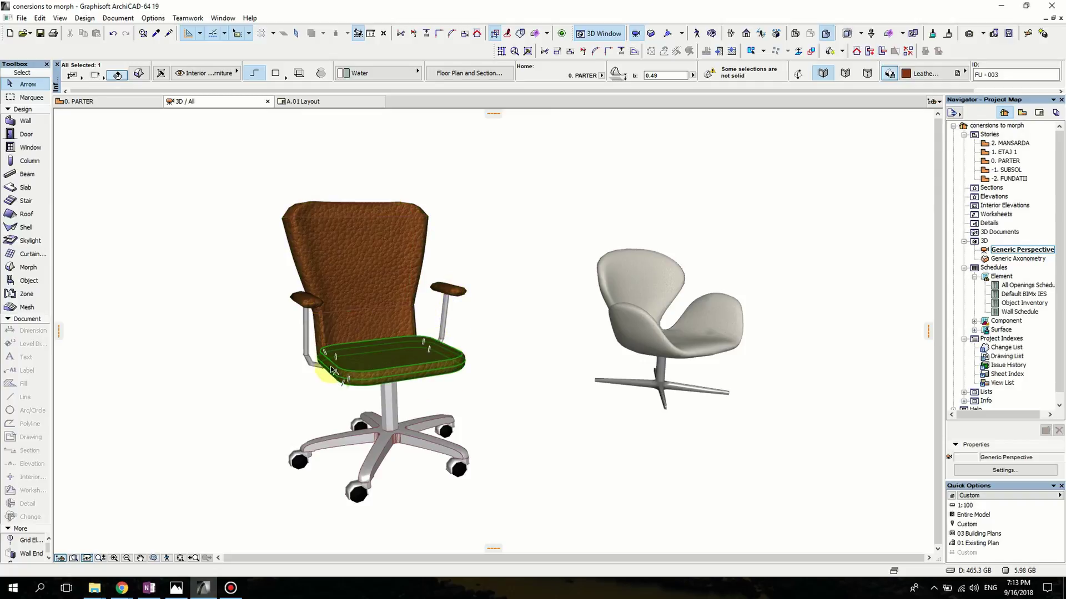
left_click(478, 398)
scroll(555, 379, "down", 2)
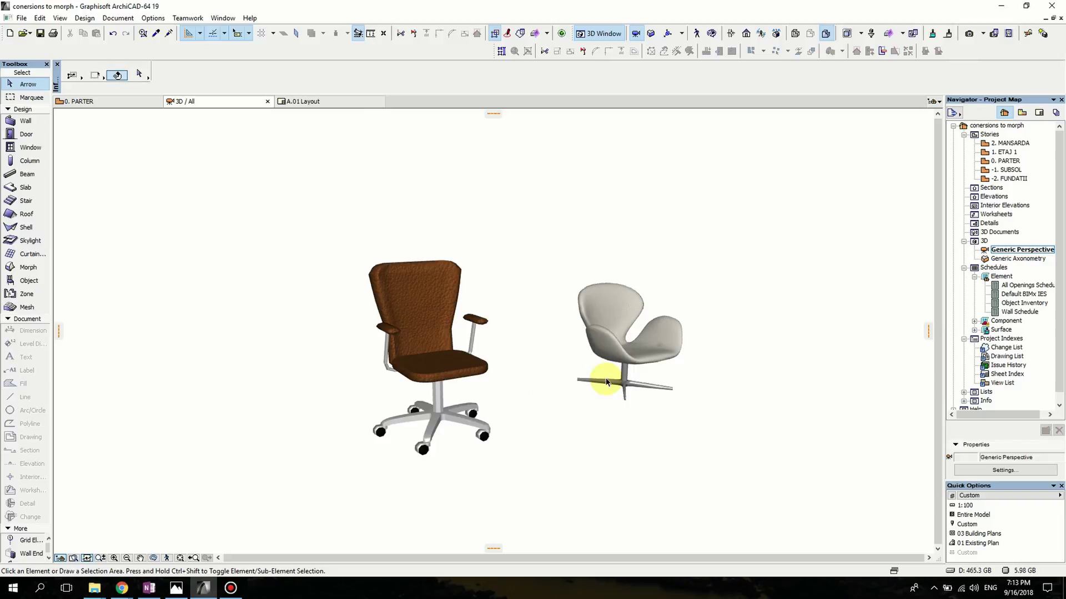
middle_click_drag(583, 392, 660, 314, "shift")
left_click(460, 336)
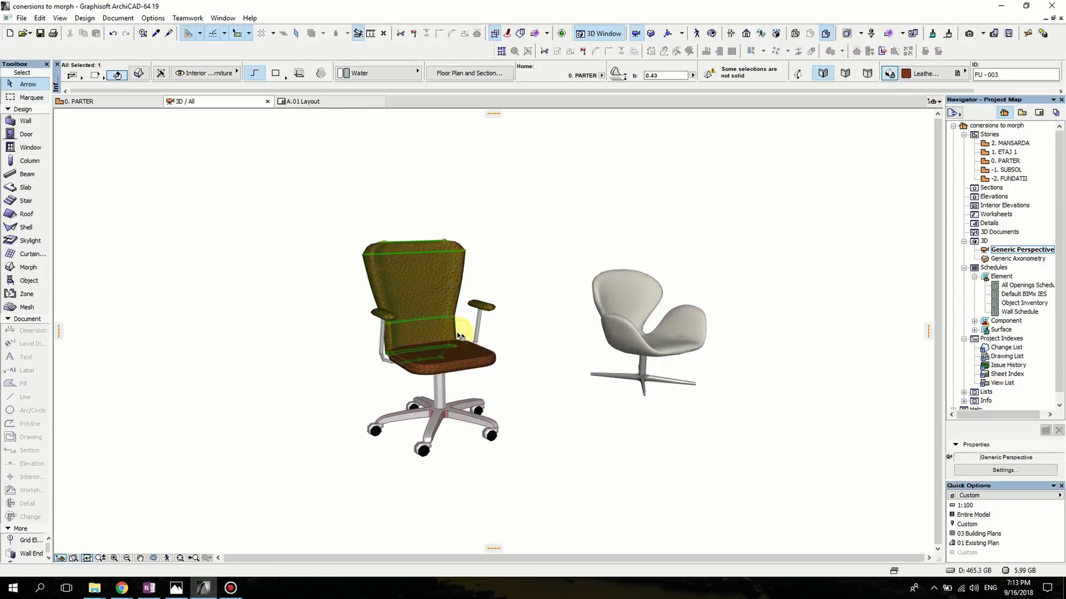
key("Delete")
left_click(452, 361)
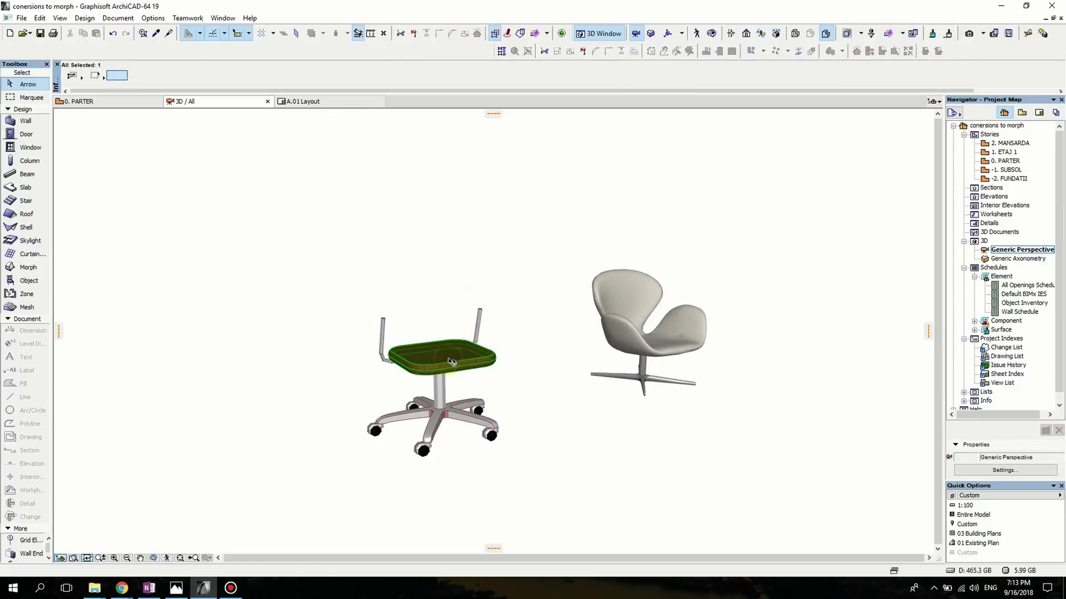
key("Delete")
Step: Delete the remaining armrest post, bars and corner piece, leaving only base and column
left_click(481, 311)
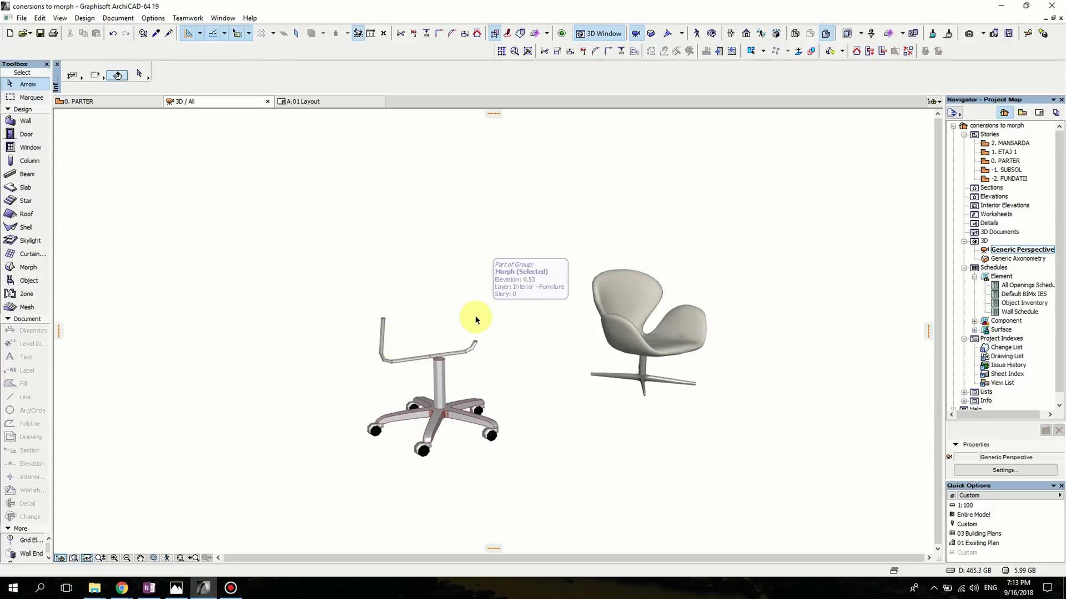
key("Delete")
scroll(373, 338, "up", 2)
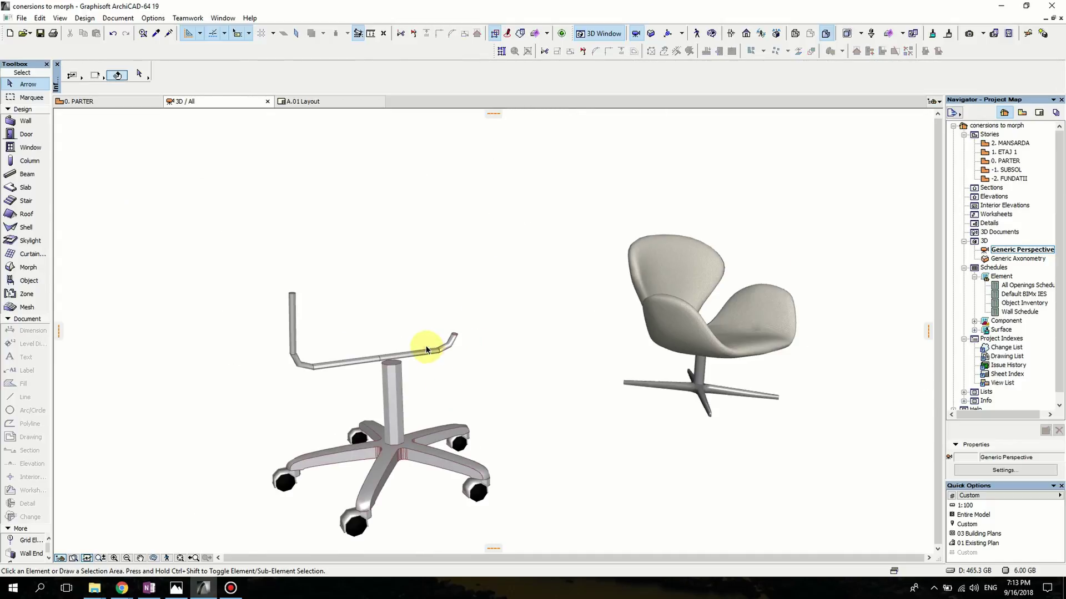
left_click(443, 350)
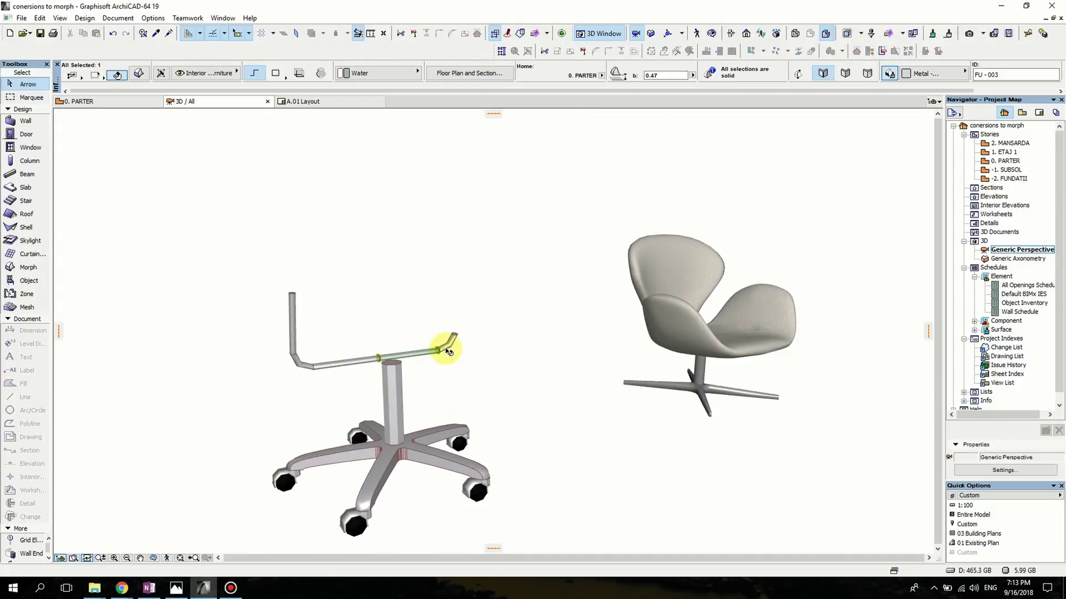
key("Delete")
left_click(310, 369)
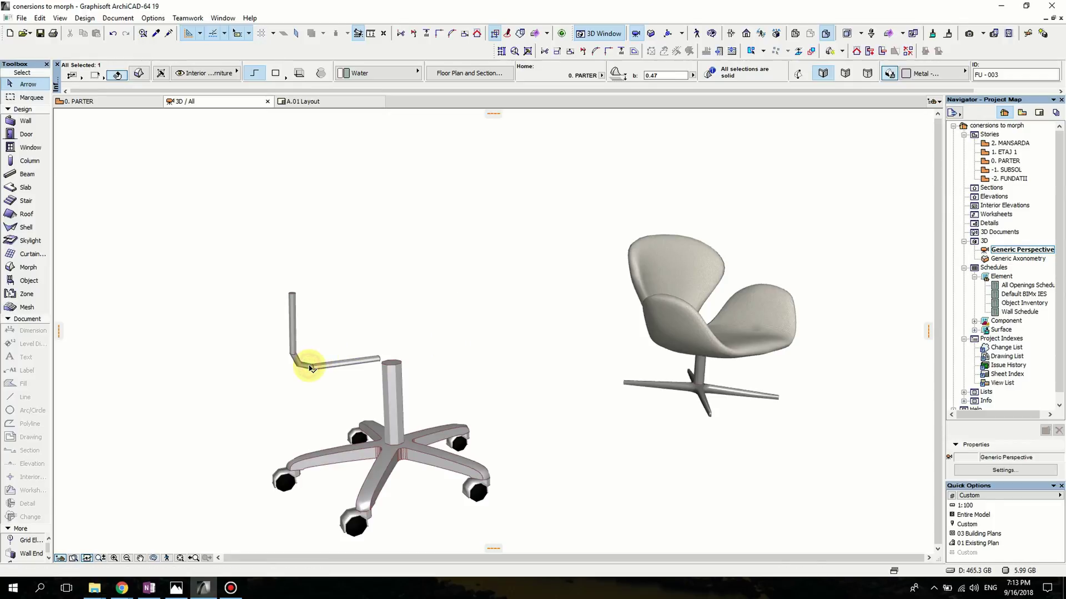
key("Delete")
left_click(298, 365)
key("Delete")
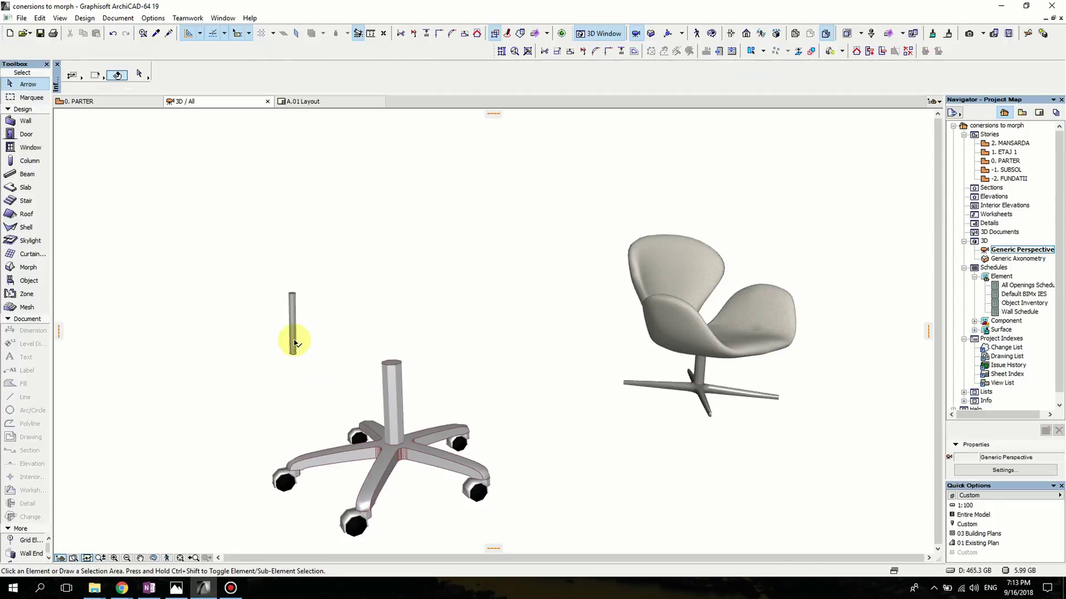
left_click(293, 338)
key("Delete")
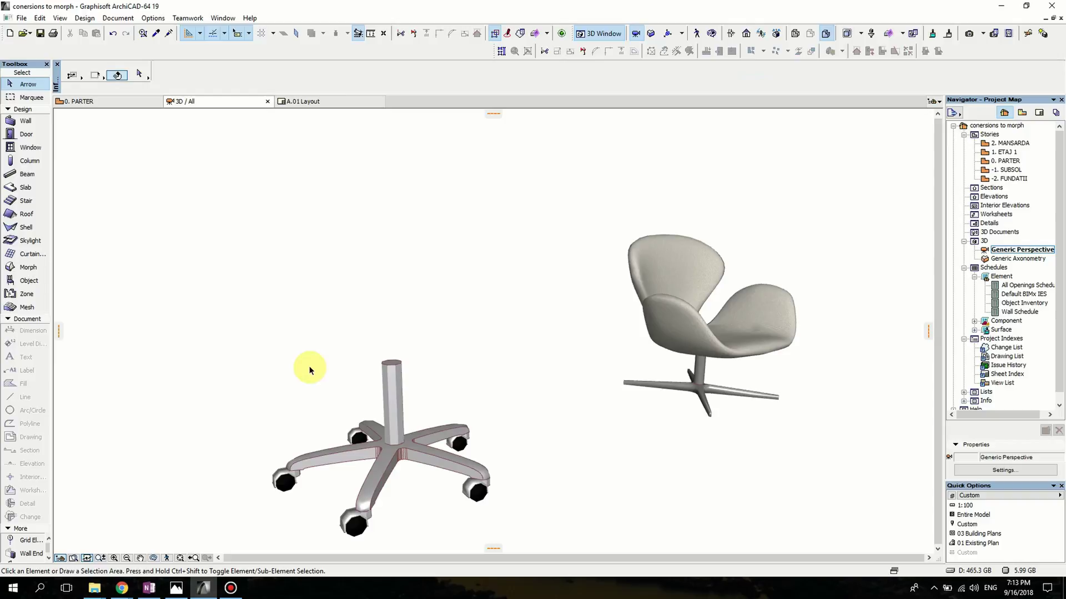
middle_click_drag(542, 480, 700, 323, "shift")
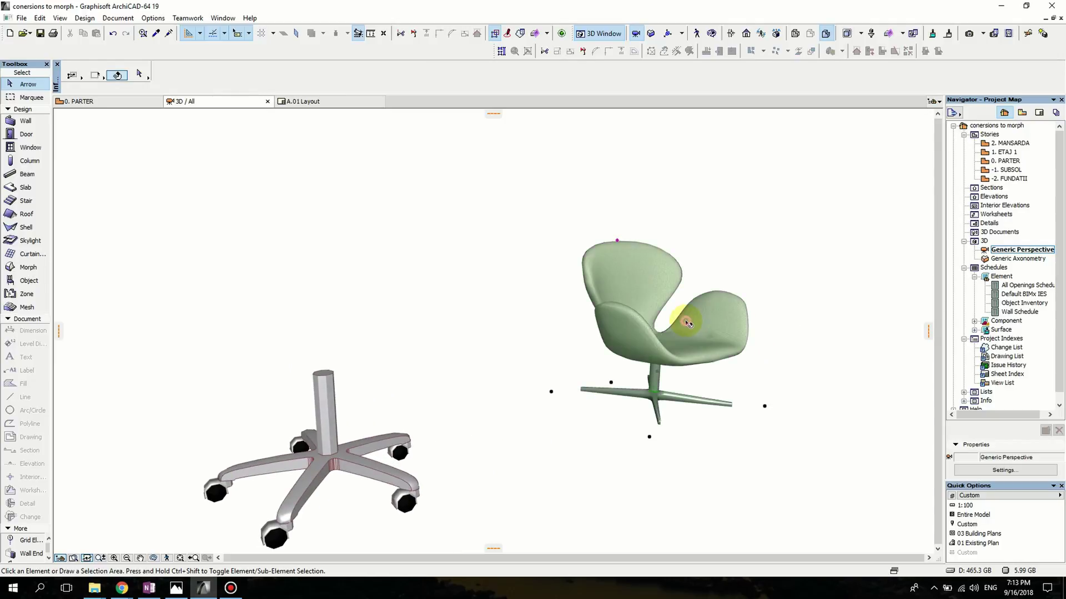
Step: Convert Designer Chair 13 into a morph
left_click(688, 324)
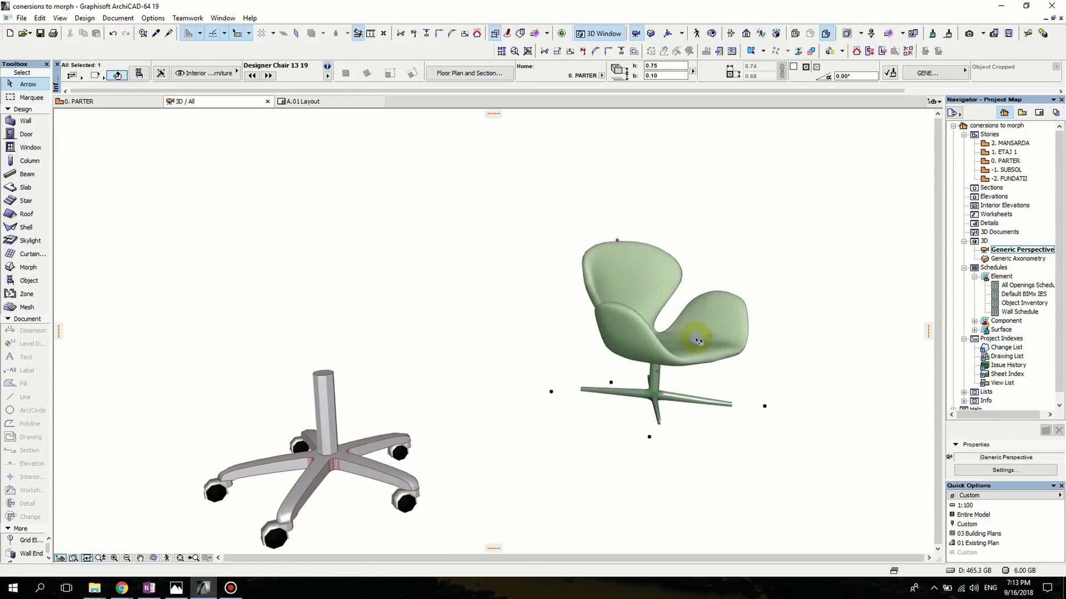
right_click(699, 341)
left_click(751, 216)
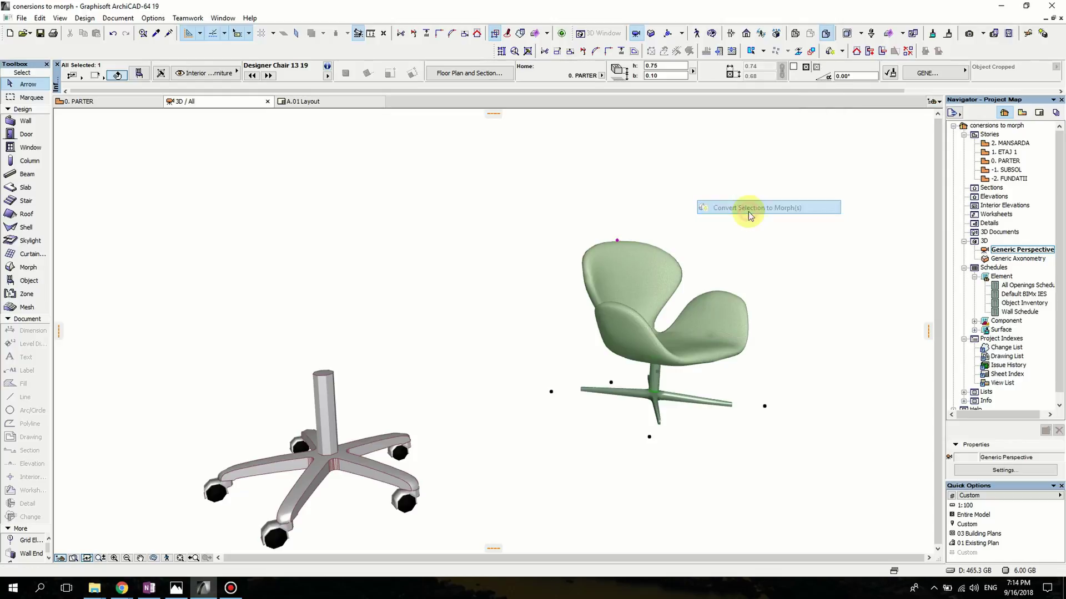
left_click(605, 230)
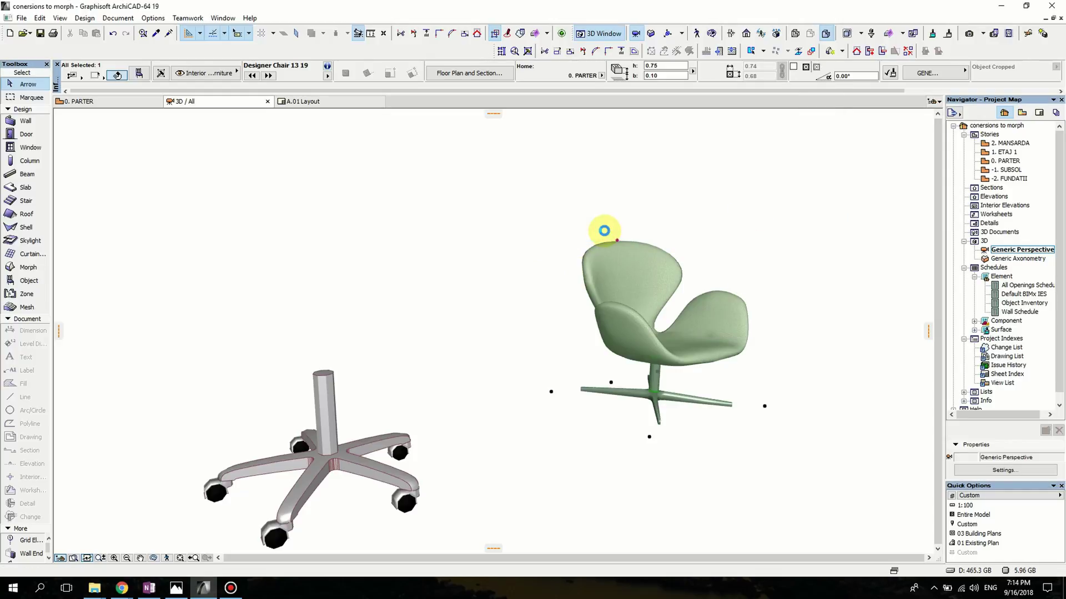
Step: Move the designer chair's seat onto the office chair's base column in three moves
left_click(792, 321)
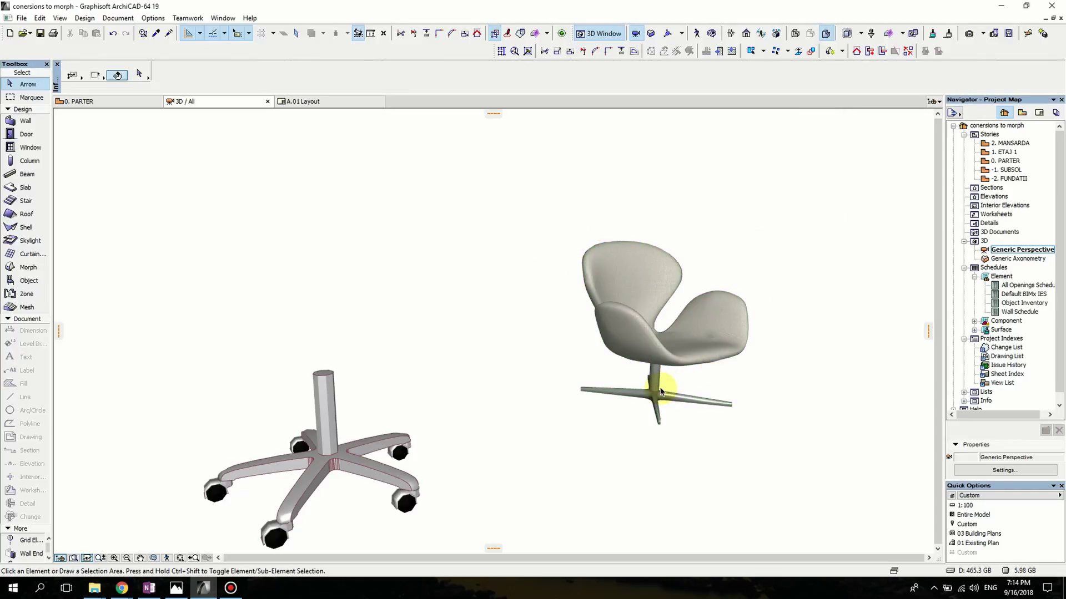
left_click(643, 333)
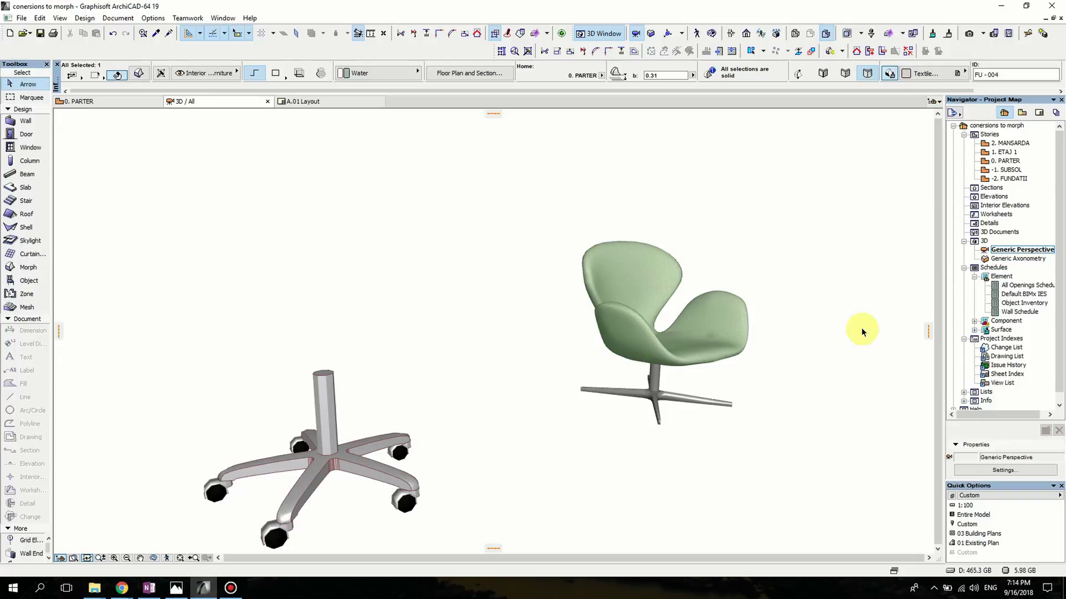
key("ctrl+d")
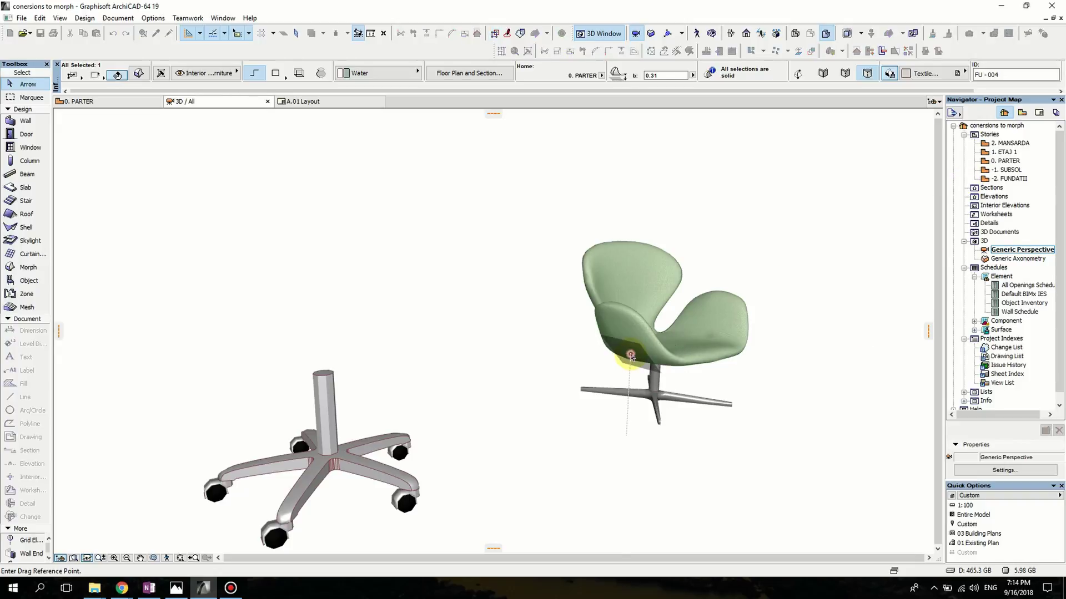
left_click(631, 356)
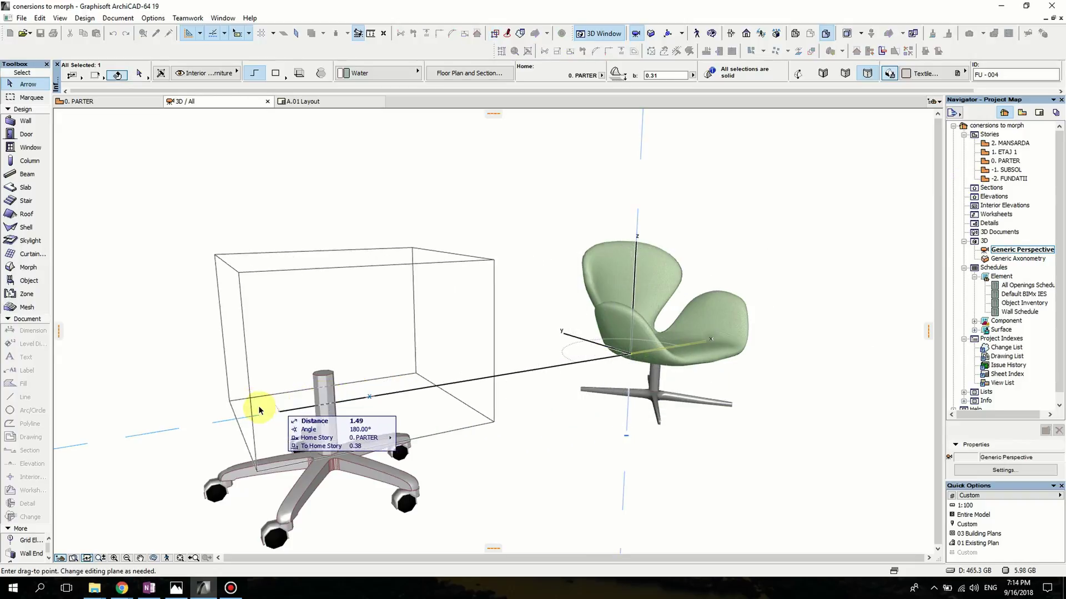
left_click(259, 410)
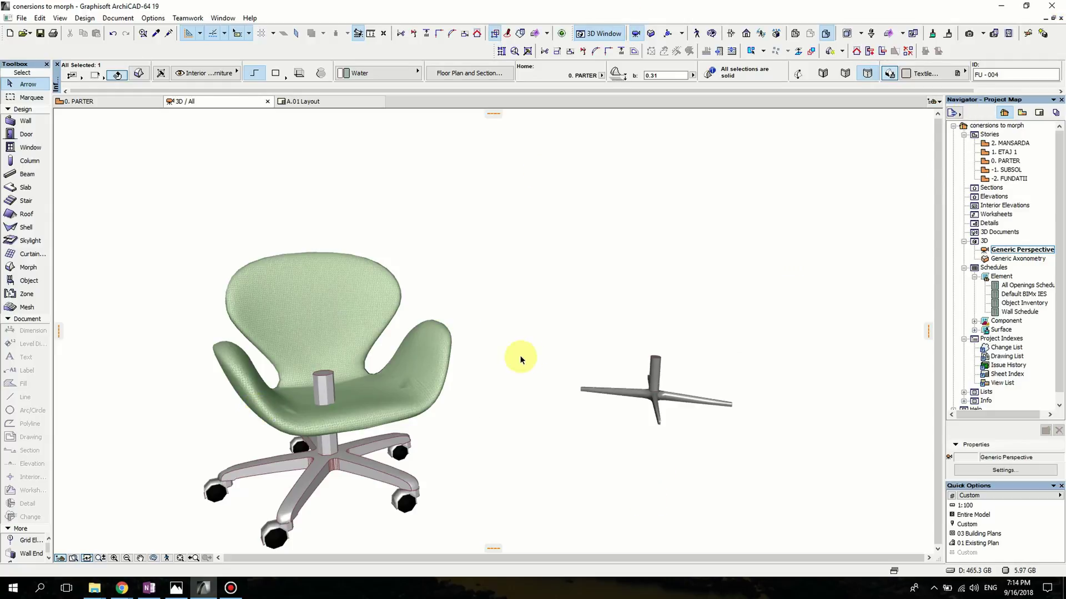
key("ctrl+d")
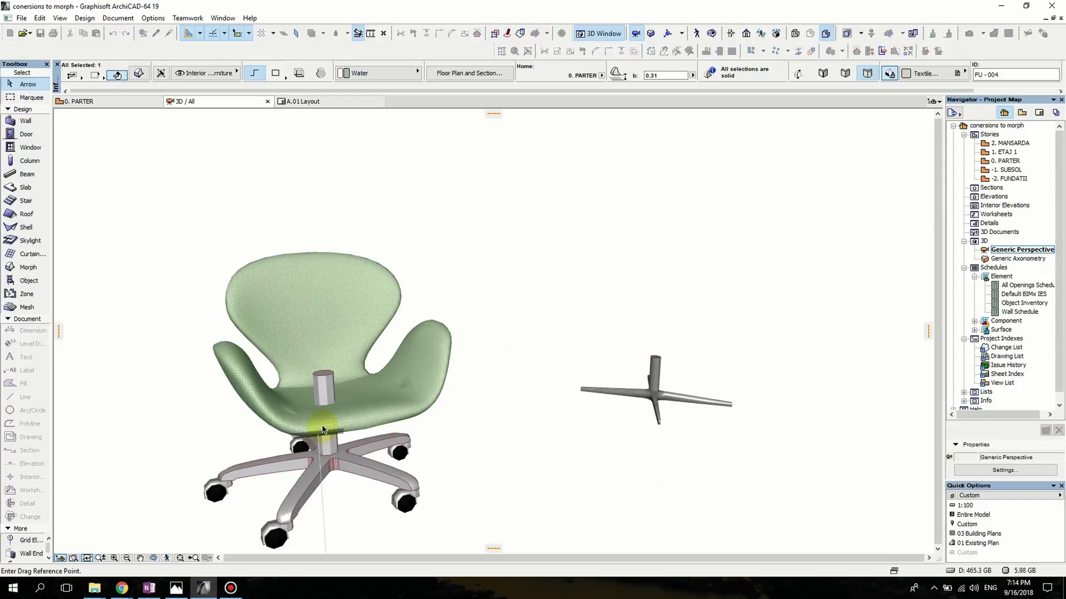
left_click(326, 410)
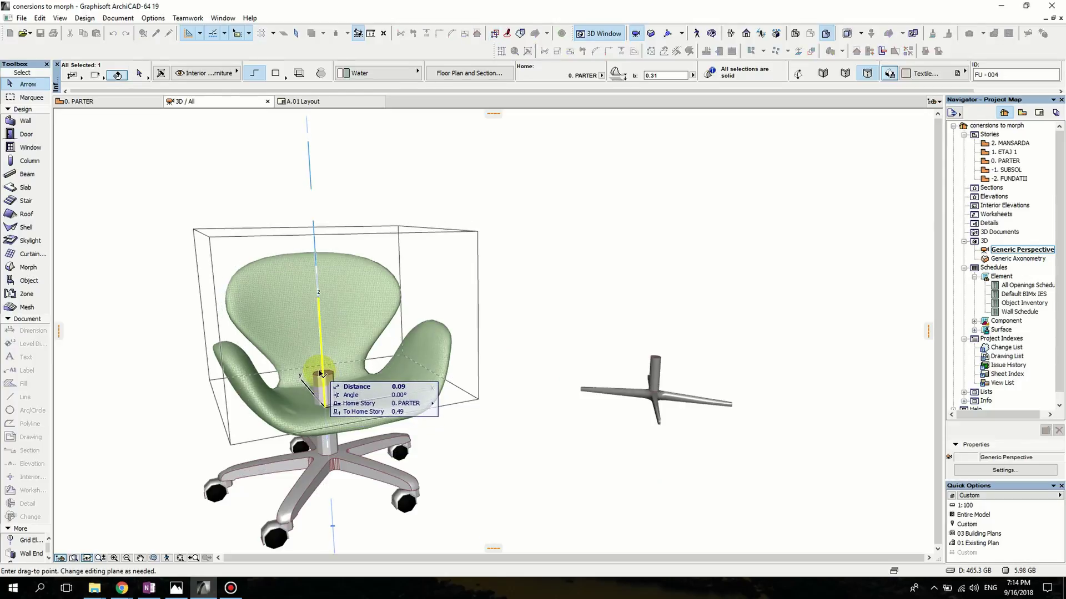
left_click(319, 373)
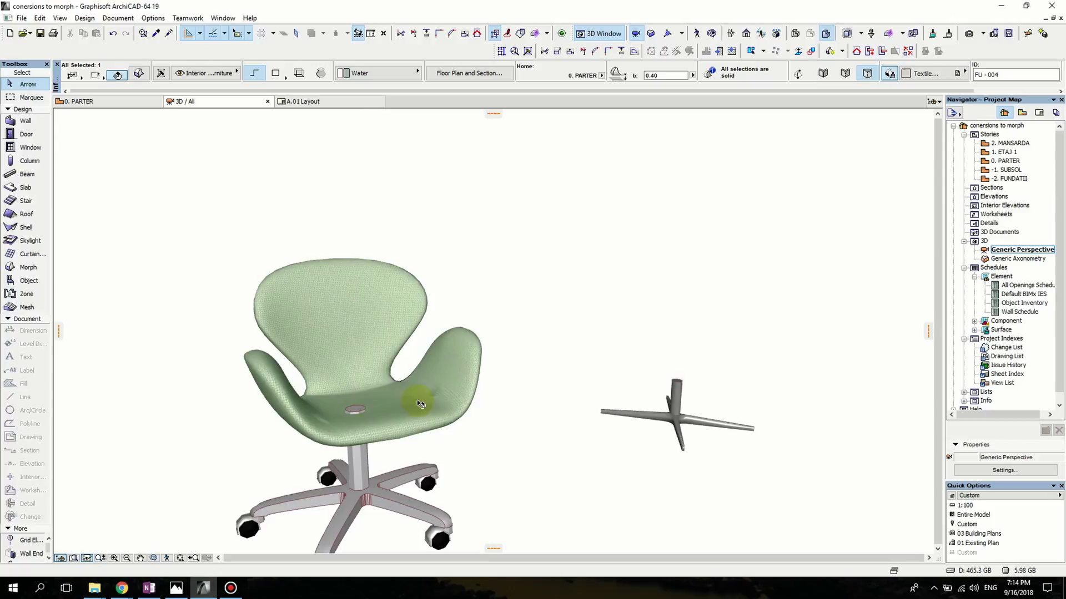
key("ctrl+d")
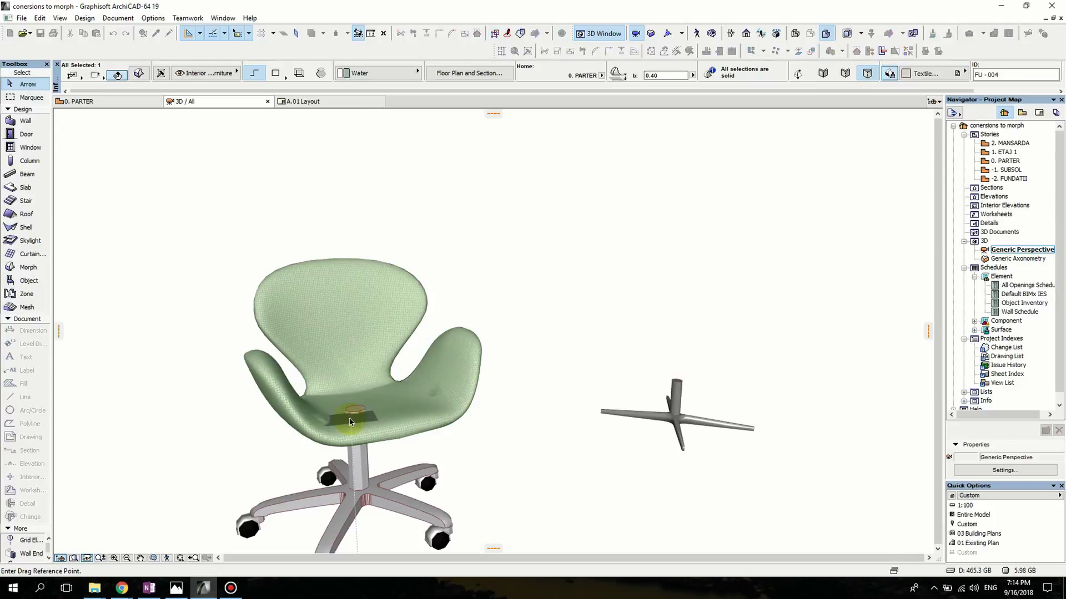
left_click(350, 420)
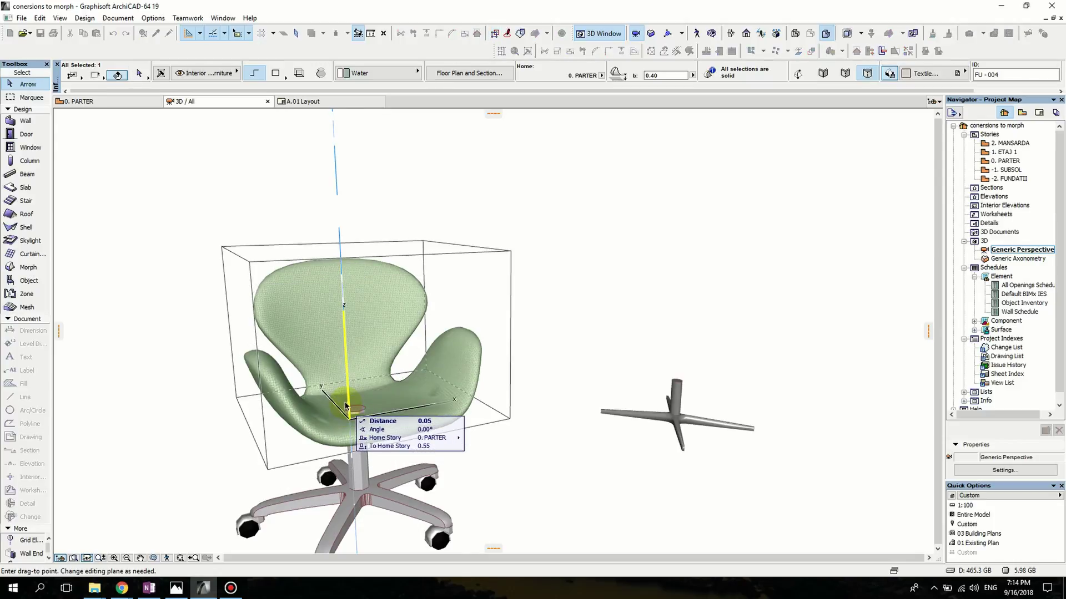
left_click(345, 404)
Step: Remove the designer chair's leftover star base and view the chair from the front
left_click(561, 381)
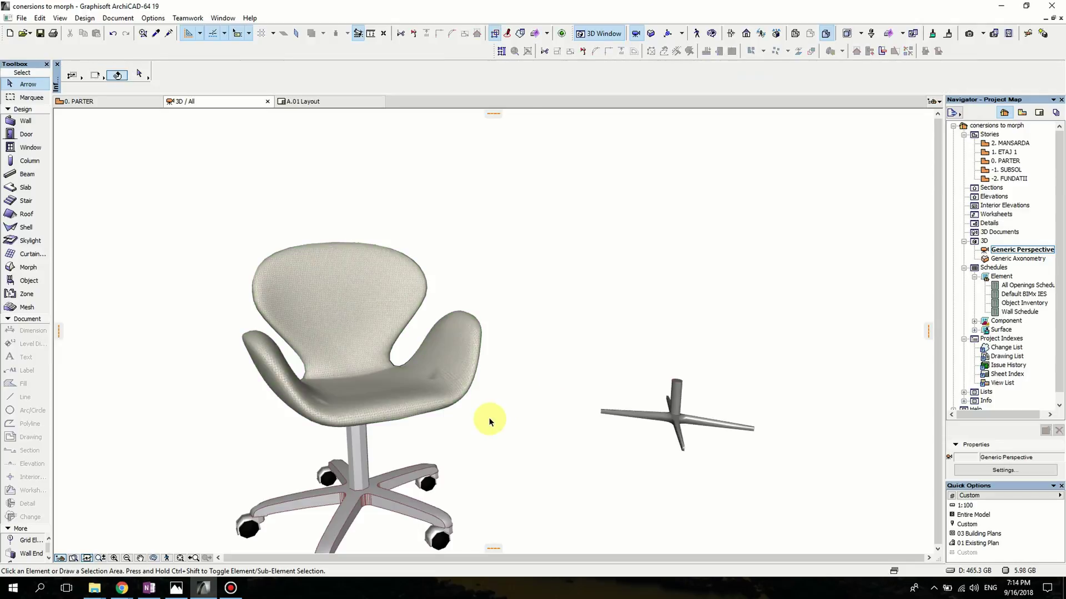
scroll(488, 421, "down", 3)
left_click(605, 413)
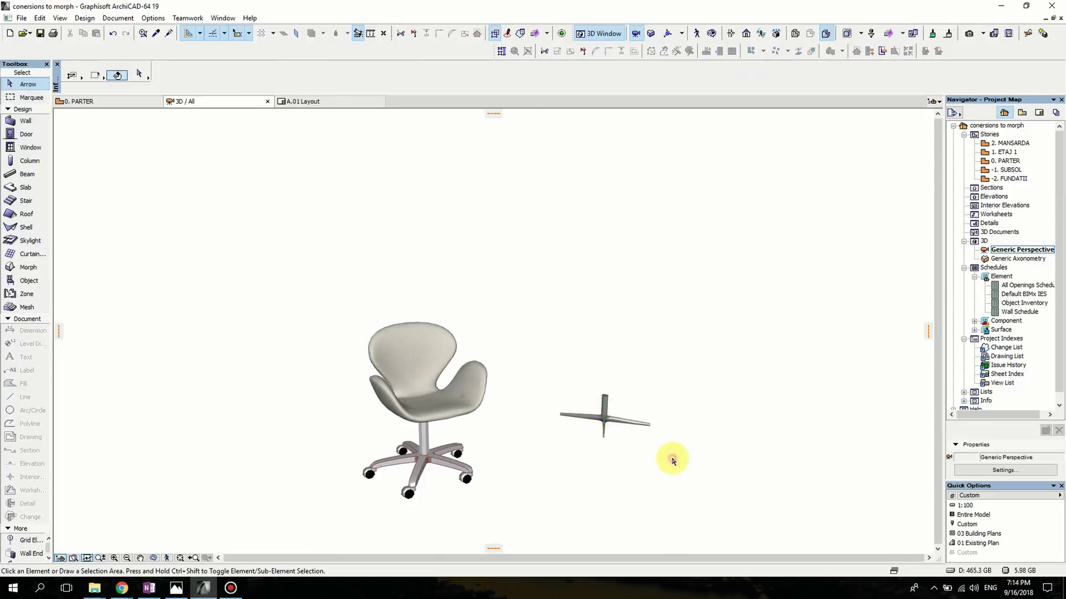
left_click_drag(673, 459, 563, 382)
left_click(563, 382)
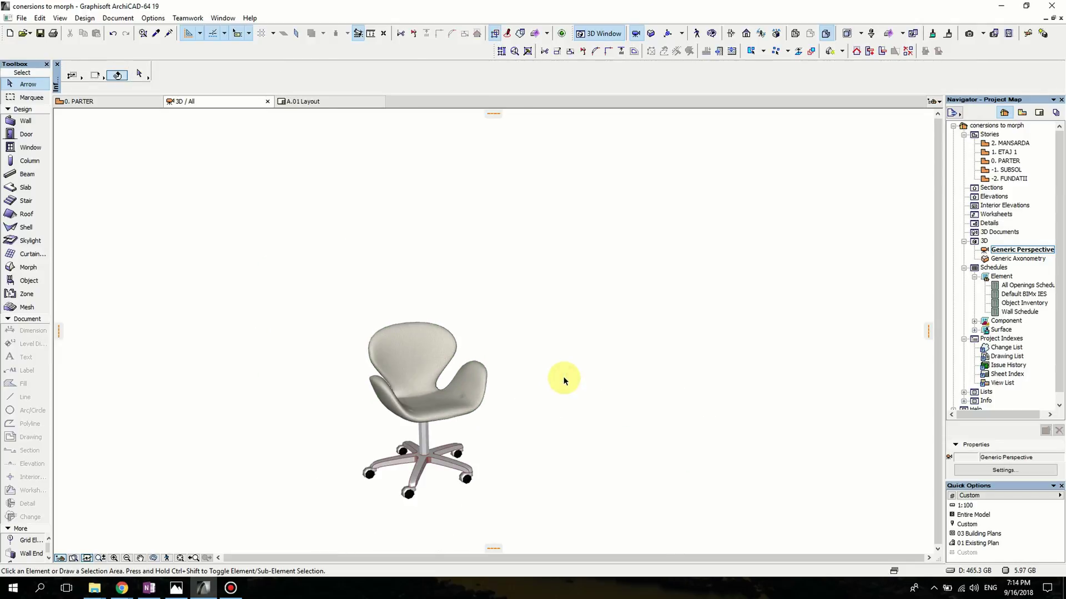
left_click(153, 557)
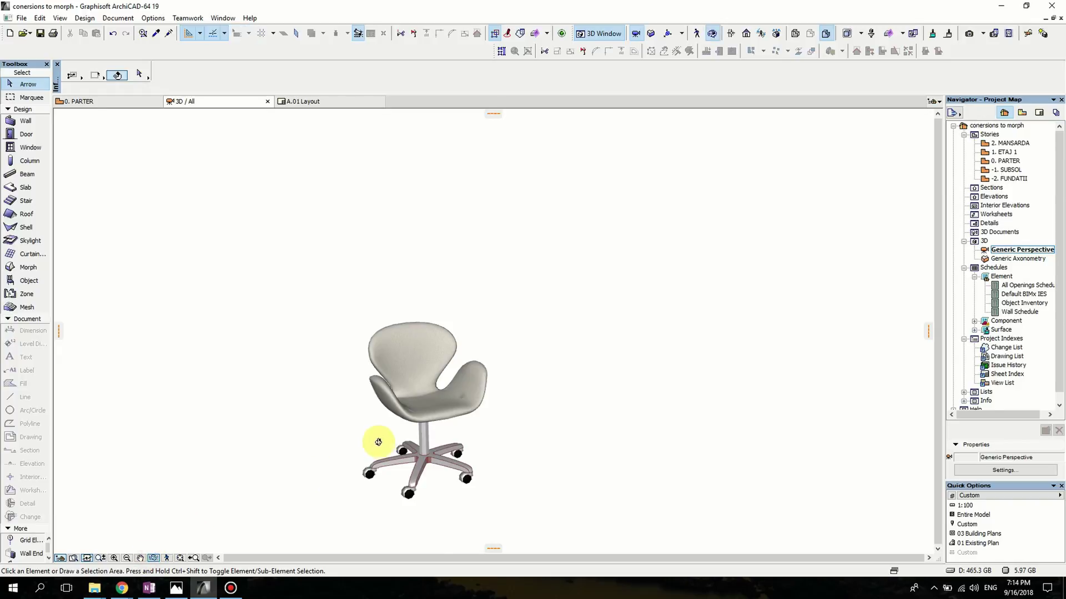
scroll(376, 440, "up", 5)
left_click_drag(431, 452, 319, 409)
Step: On the PARTER plan, nudge the chair shell to recentre it over the wheeled base
double_click(1007, 161)
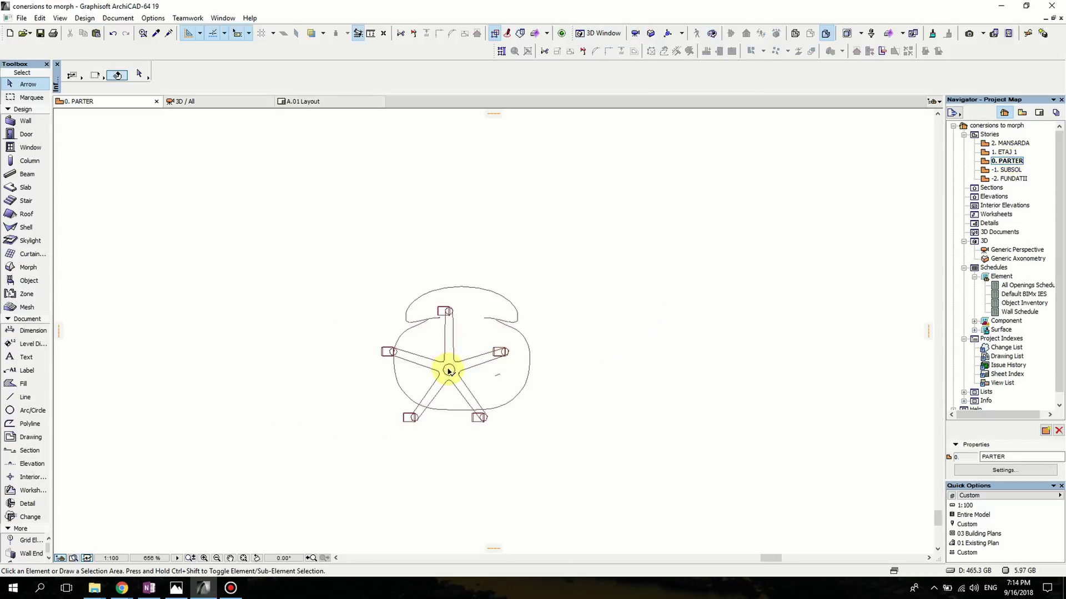
left_click(449, 371)
left_click(595, 413)
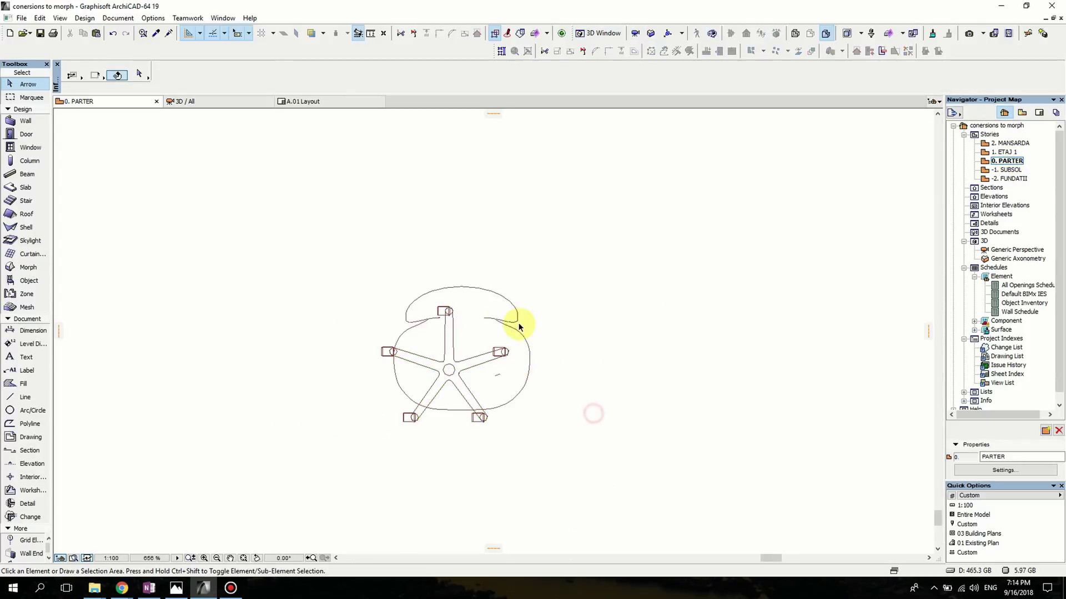
left_click(481, 314)
scroll(458, 336, "up", 1)
key("ctrl+d")
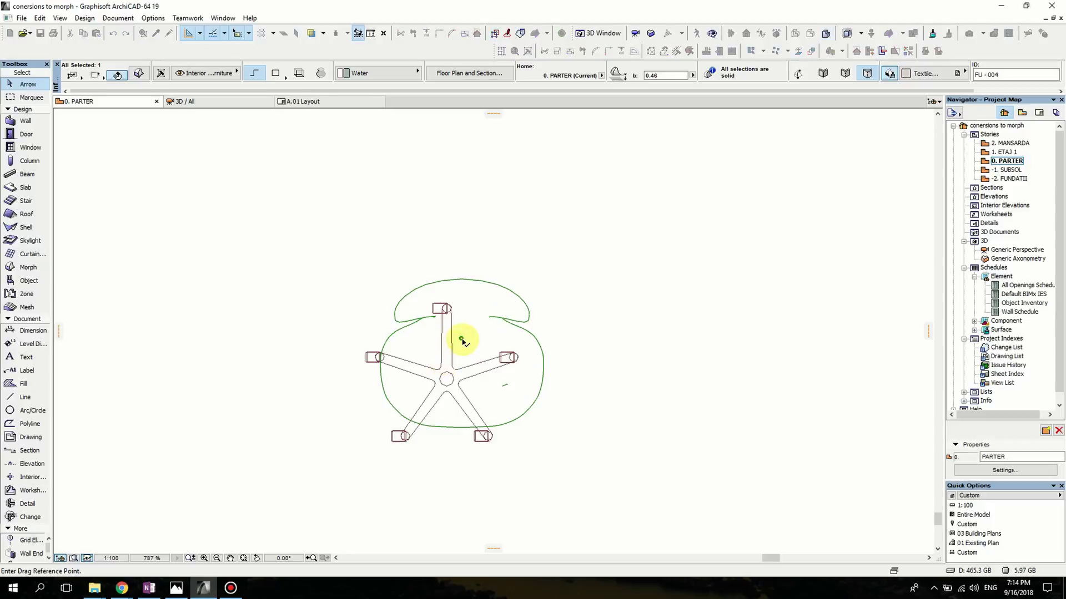
left_click(461, 338)
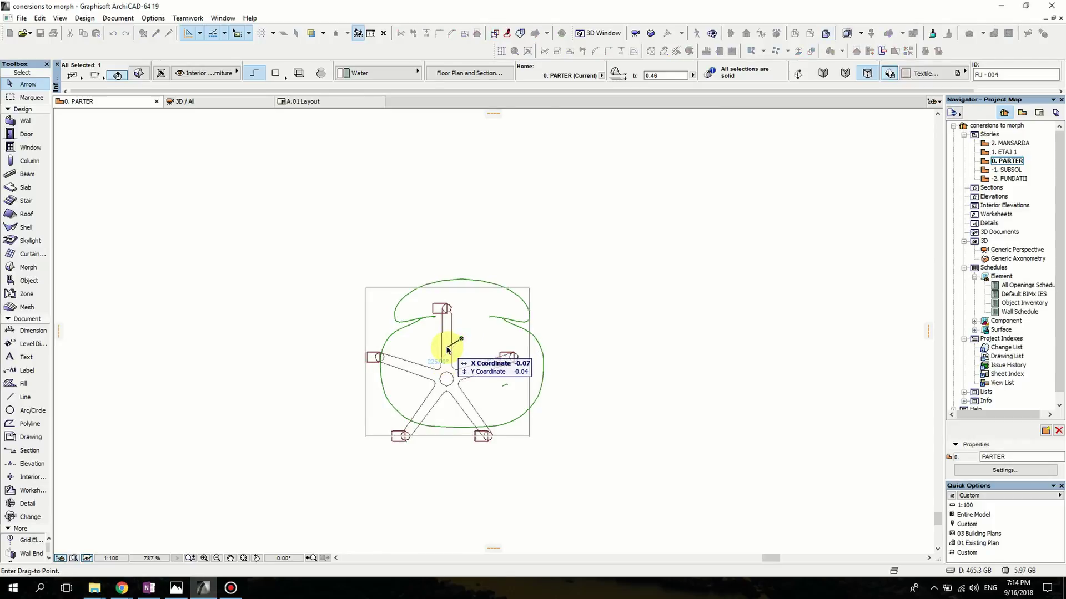
left_click(442, 358)
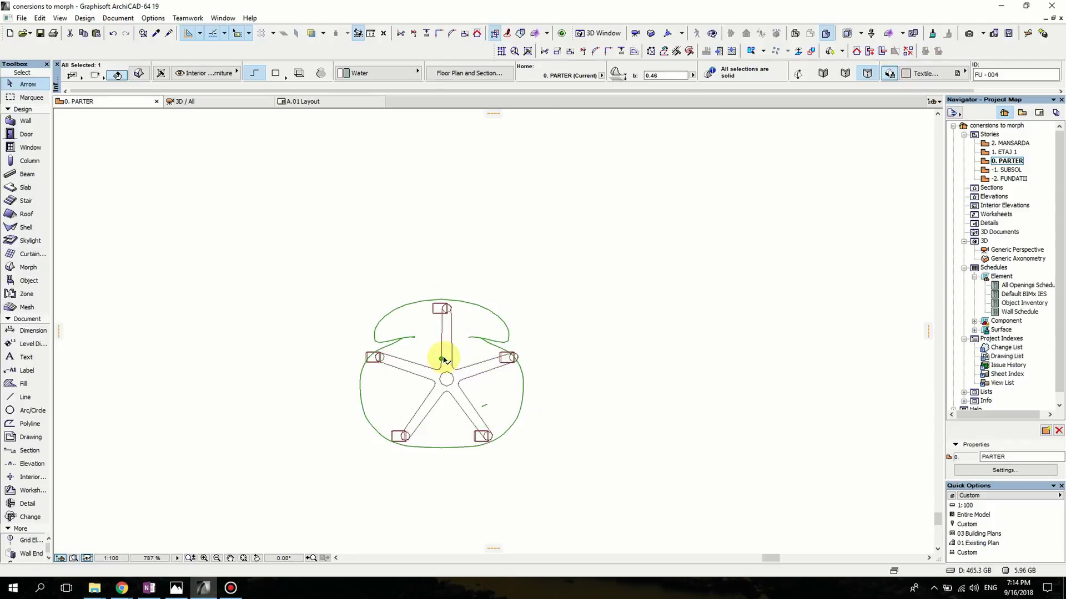
key("ctrl+d")
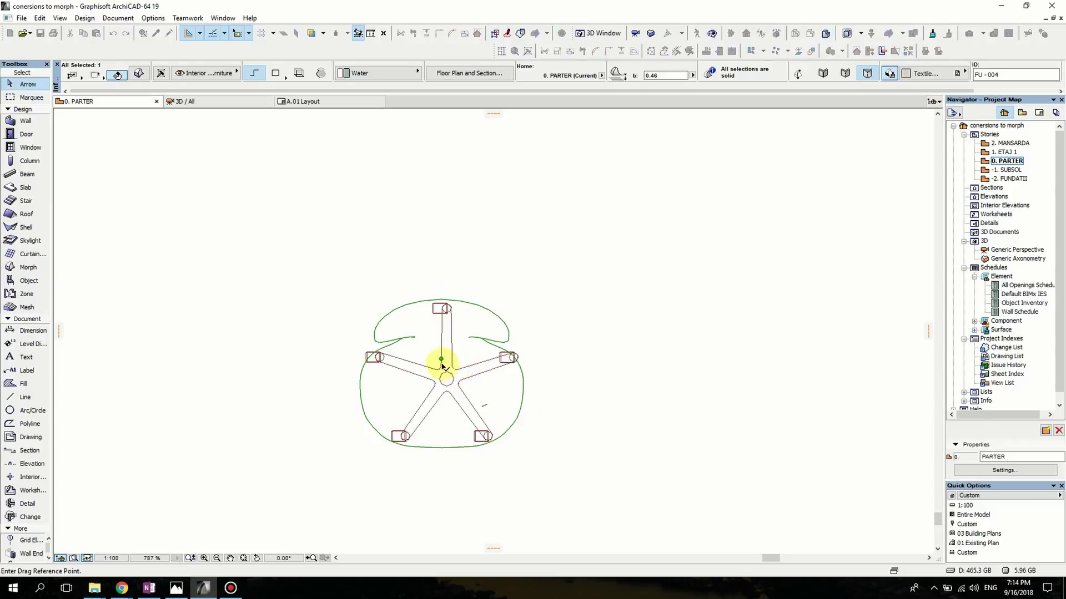
left_click(442, 359)
left_click(446, 343)
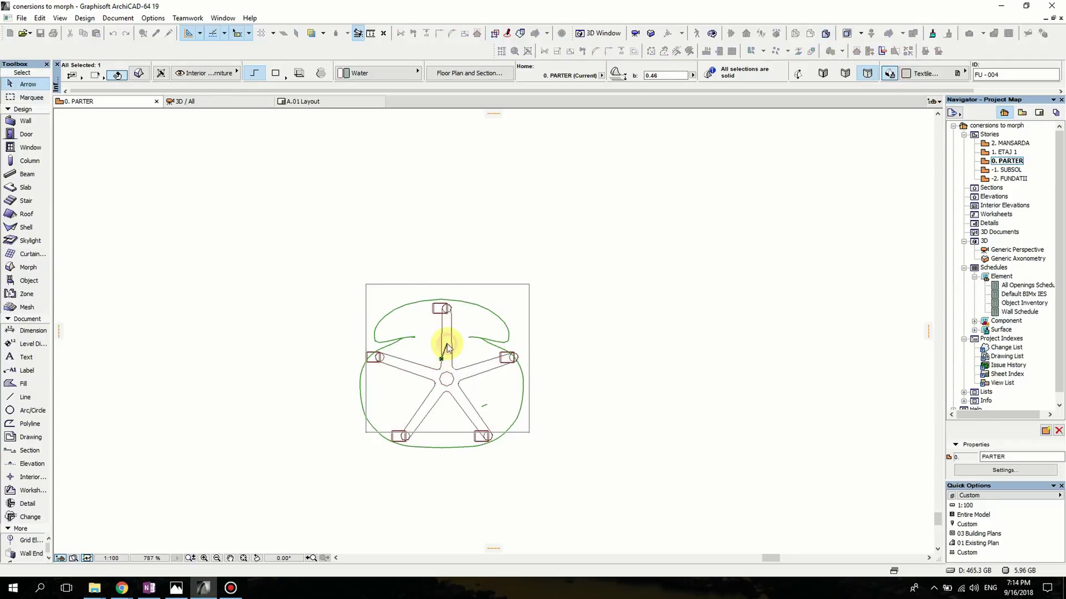
left_click(599, 397)
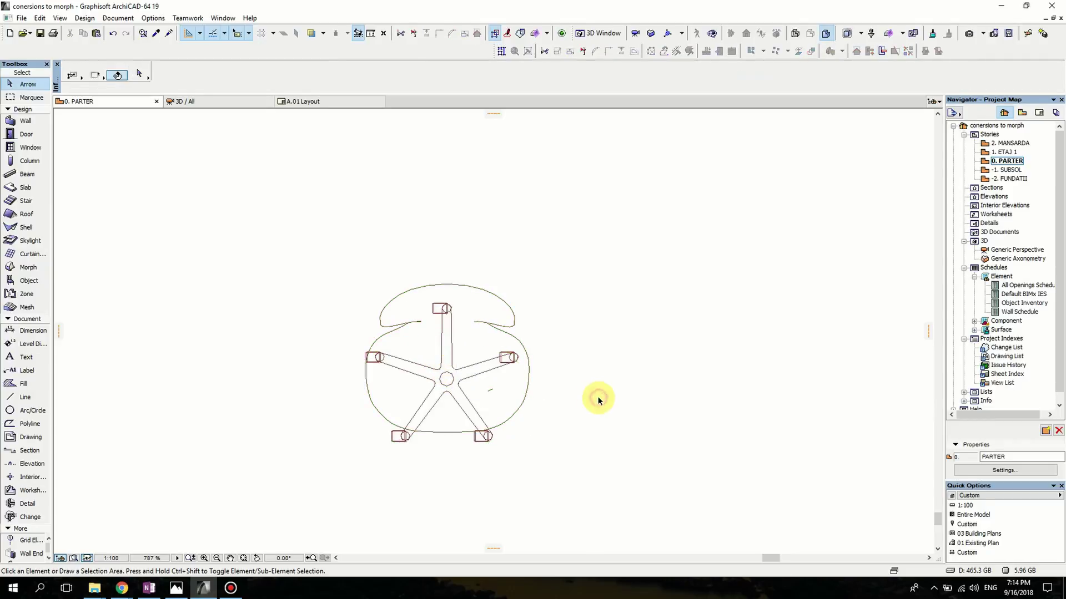
left_click(1020, 250)
Step: In the Generic Perspective view, select all 14 parts of the chair
double_click(1020, 250)
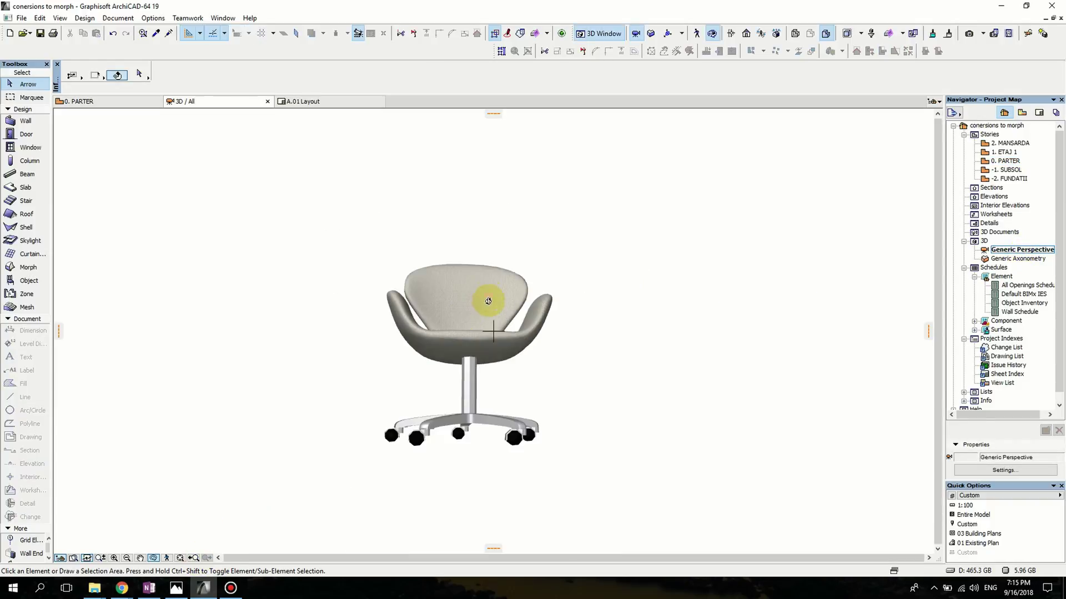
left_click_drag(488, 301, 604, 381)
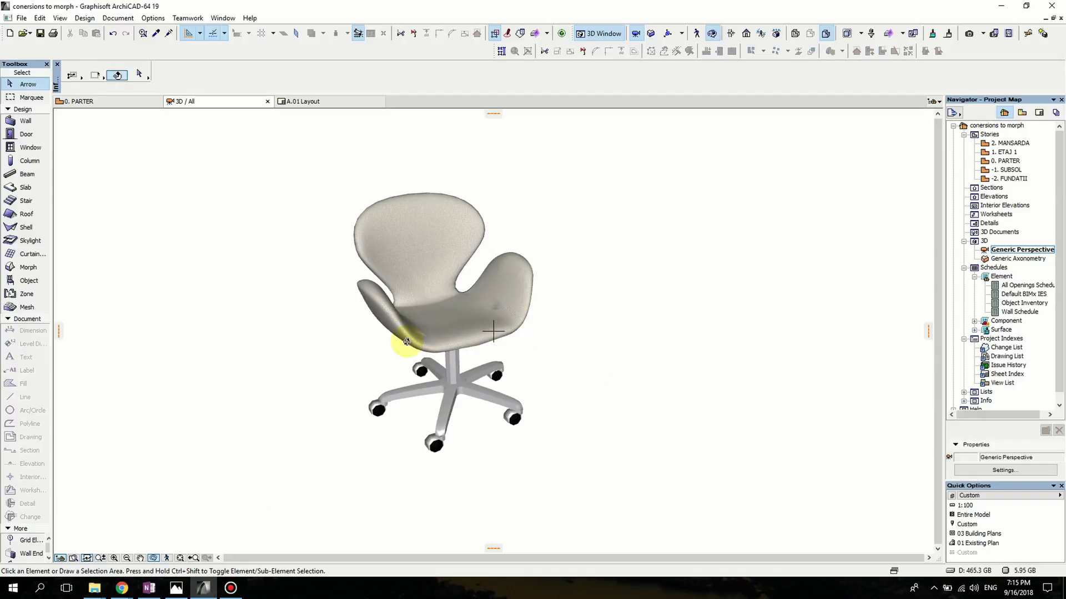
left_click_drag(407, 341, 388, 339)
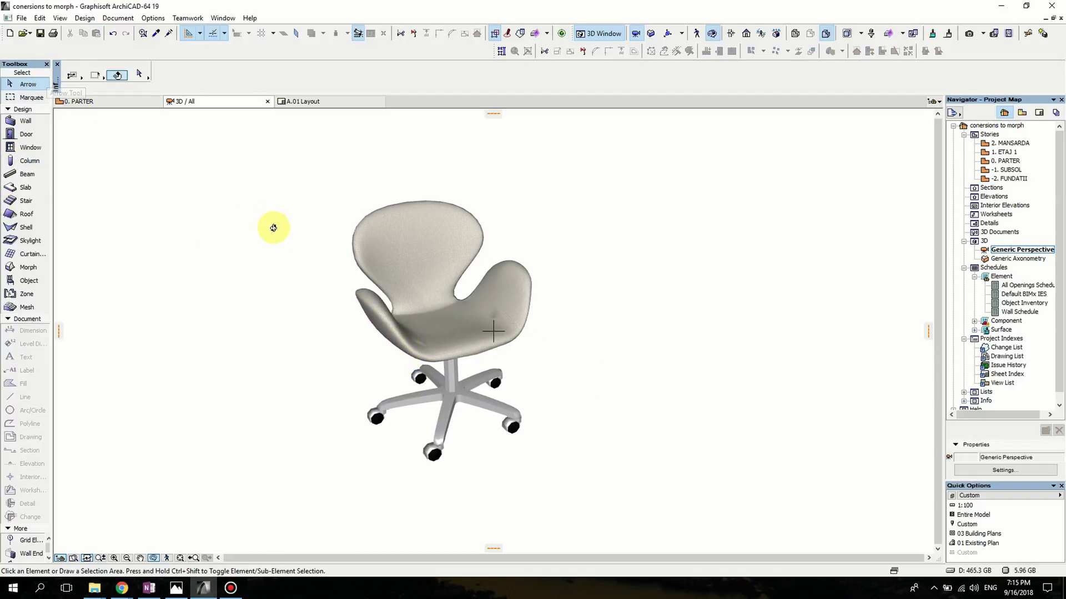
left_click_drag(269, 166, 632, 506)
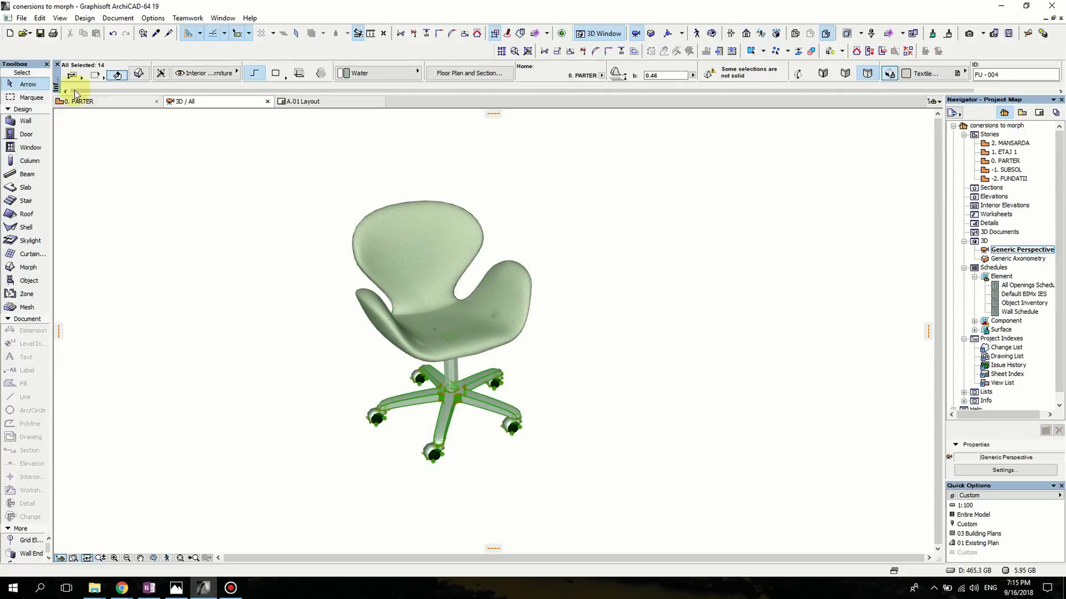
Step: Save the selection as the library object 'my chair 001' in the Embedded Library
left_click(22, 18)
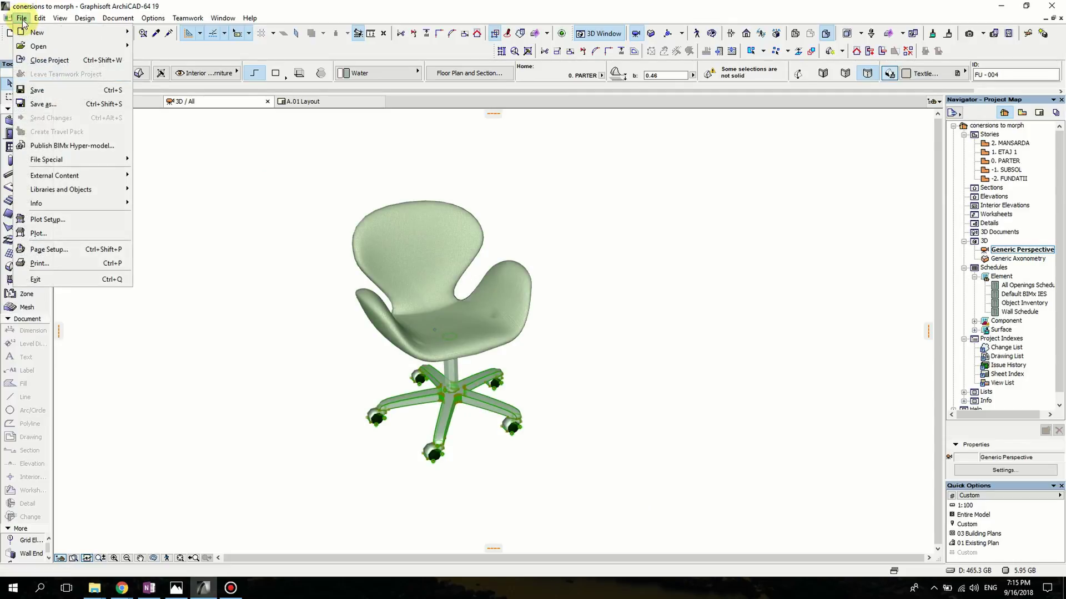
mouse_move(88, 195)
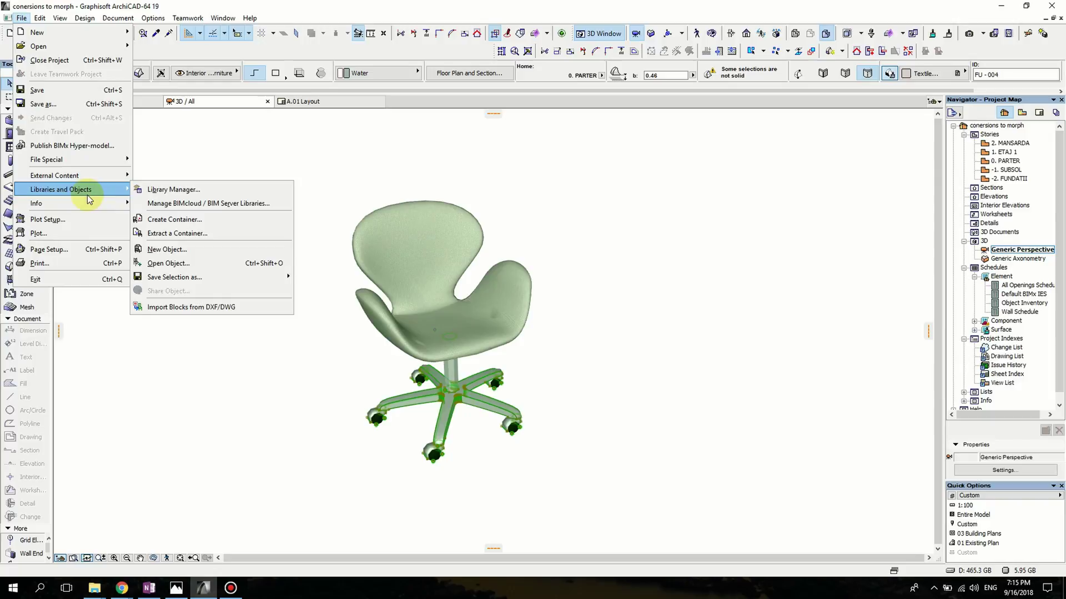
mouse_move(211, 278)
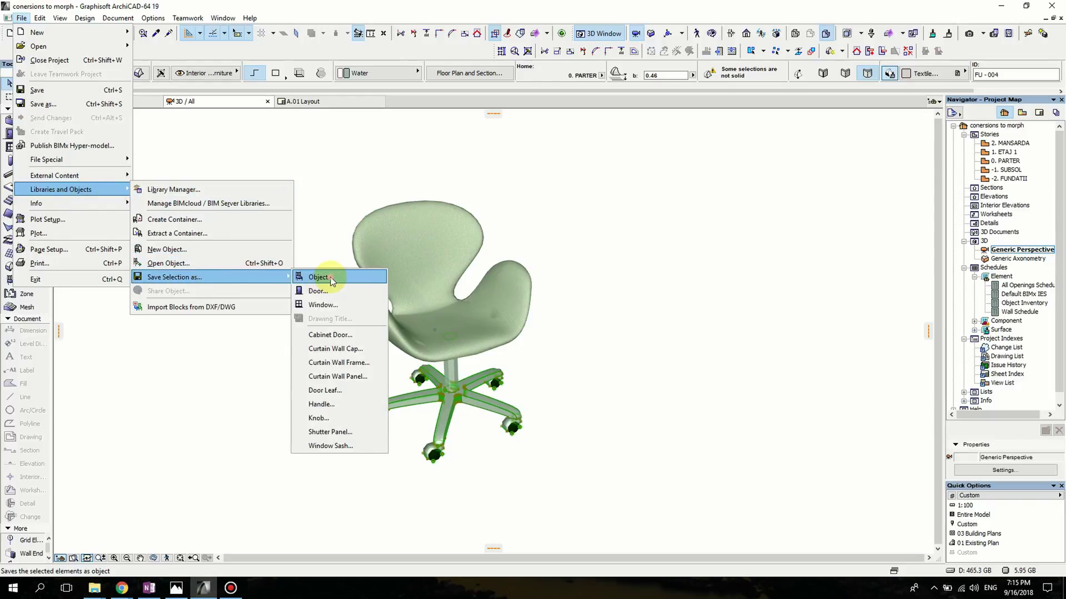
left_click(330, 279)
left_click(624, 247)
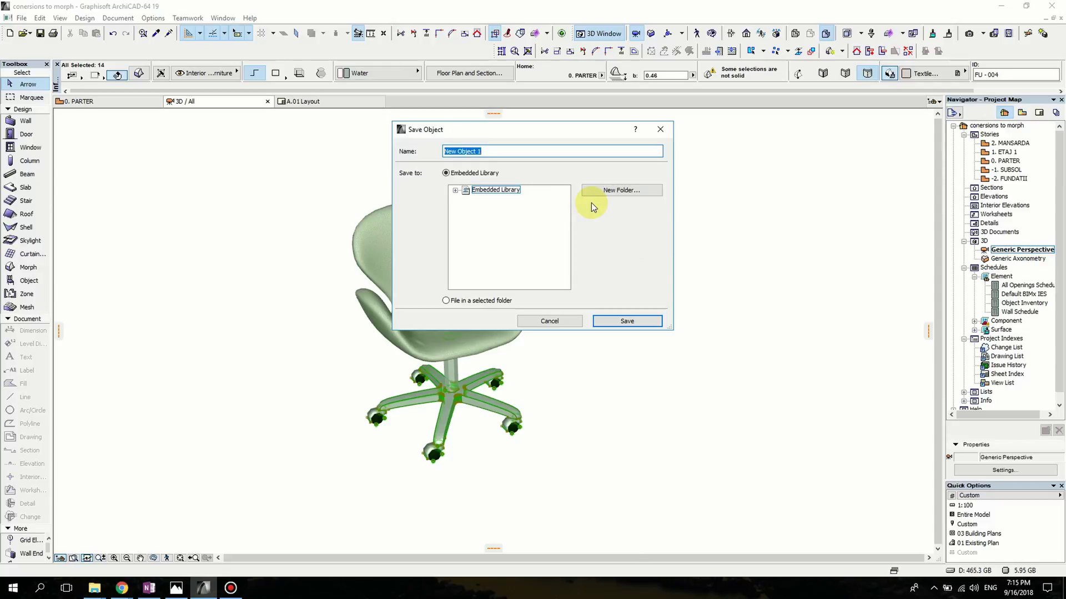
type("my chair 001")
left_click(633, 322)
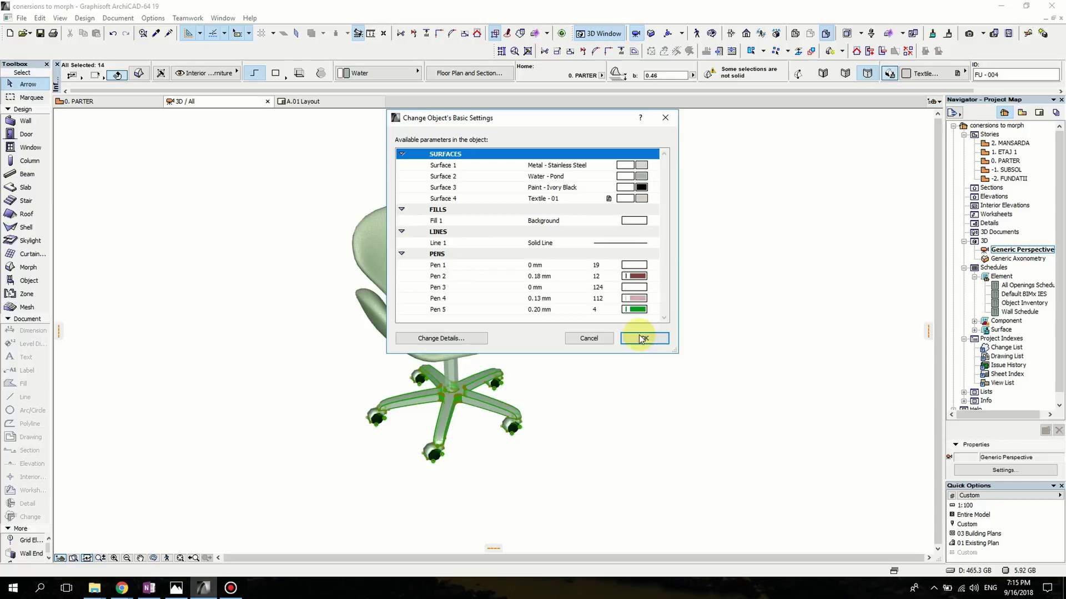
left_click(643, 337)
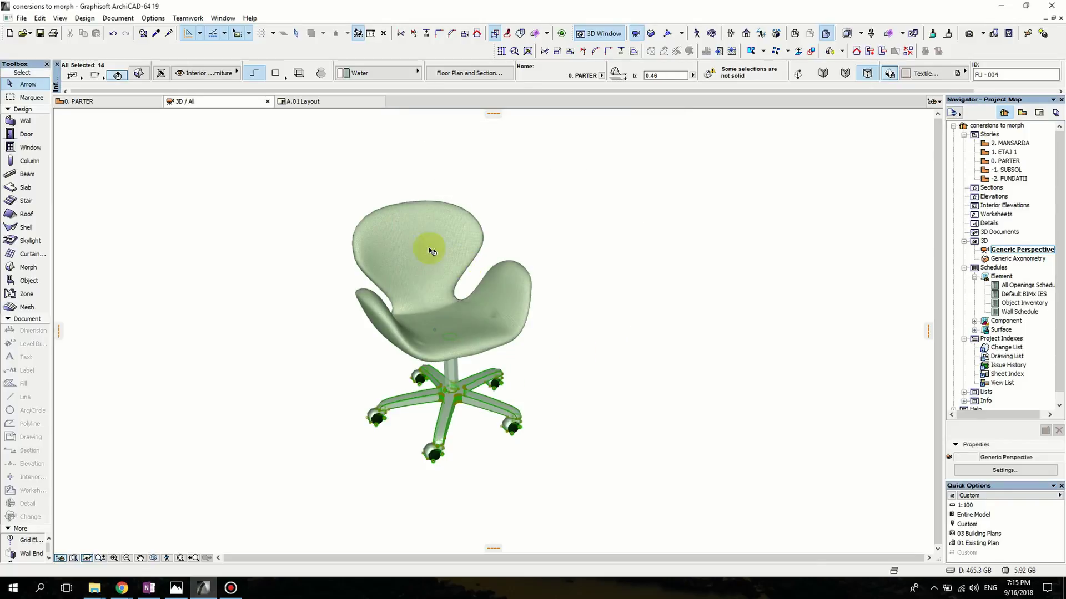
Step: Place an instance of 'my chair 001' to the right of the original chair
left_click(615, 311)
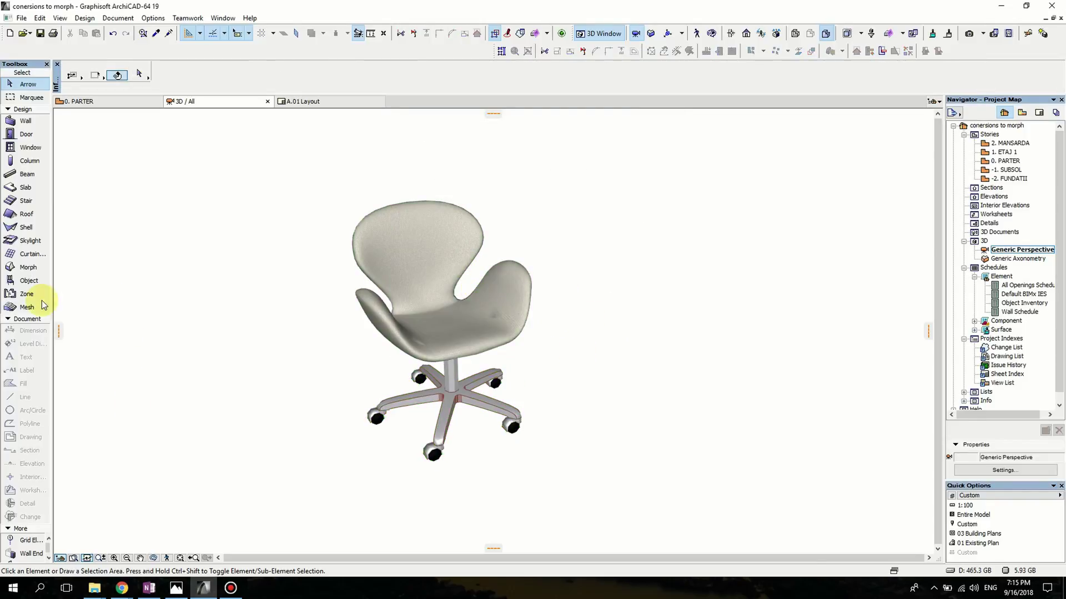
left_click(23, 282)
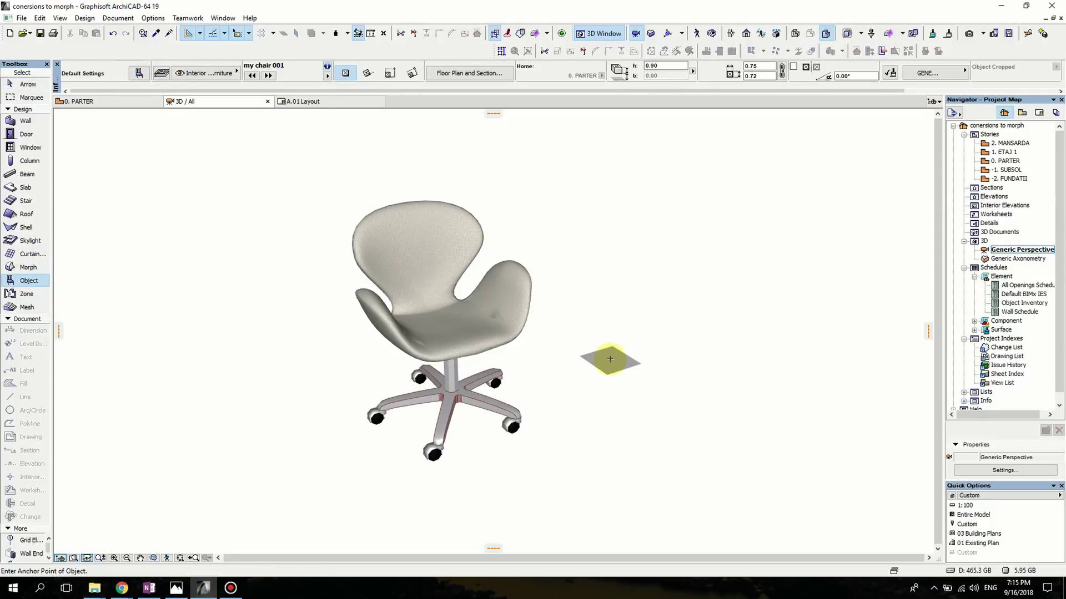
left_click(616, 348)
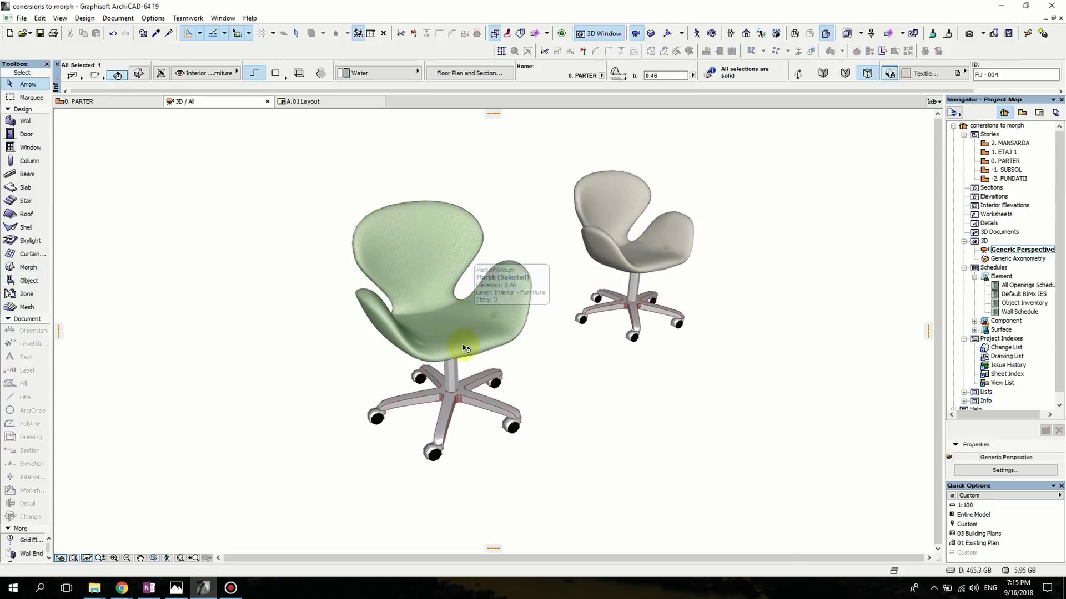
left_click(319, 164)
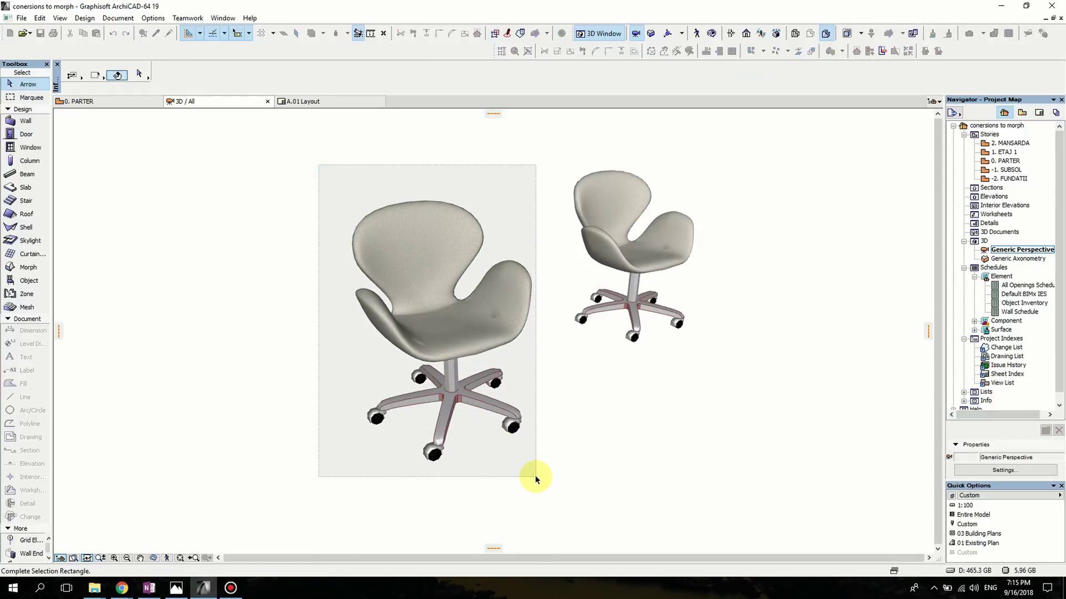
Step: Merge the left chair's parts into one element with a Boolean Union
left_click(538, 480)
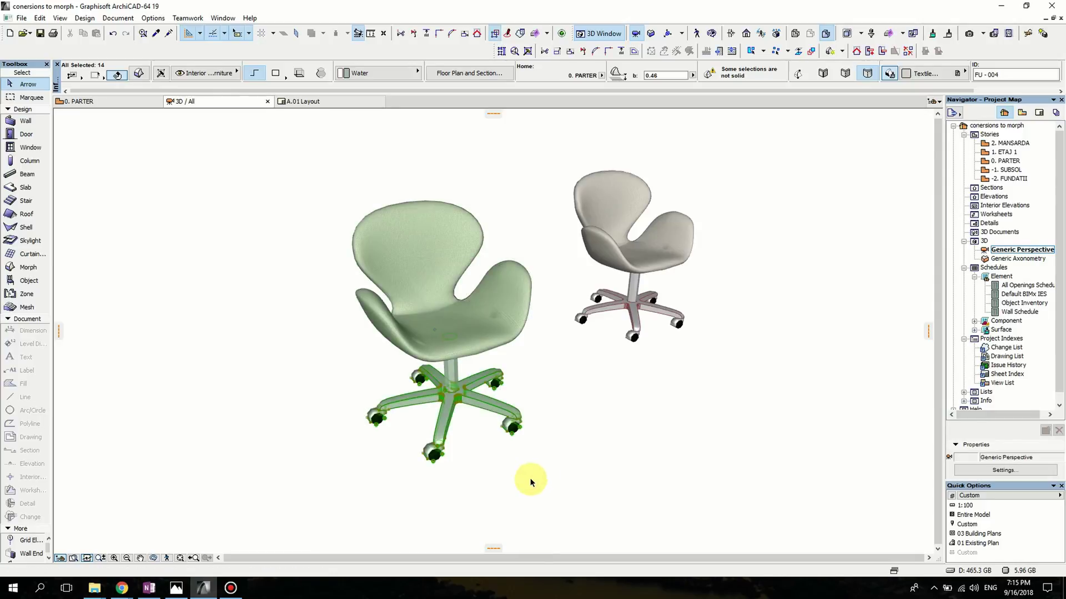
right_click(475, 319)
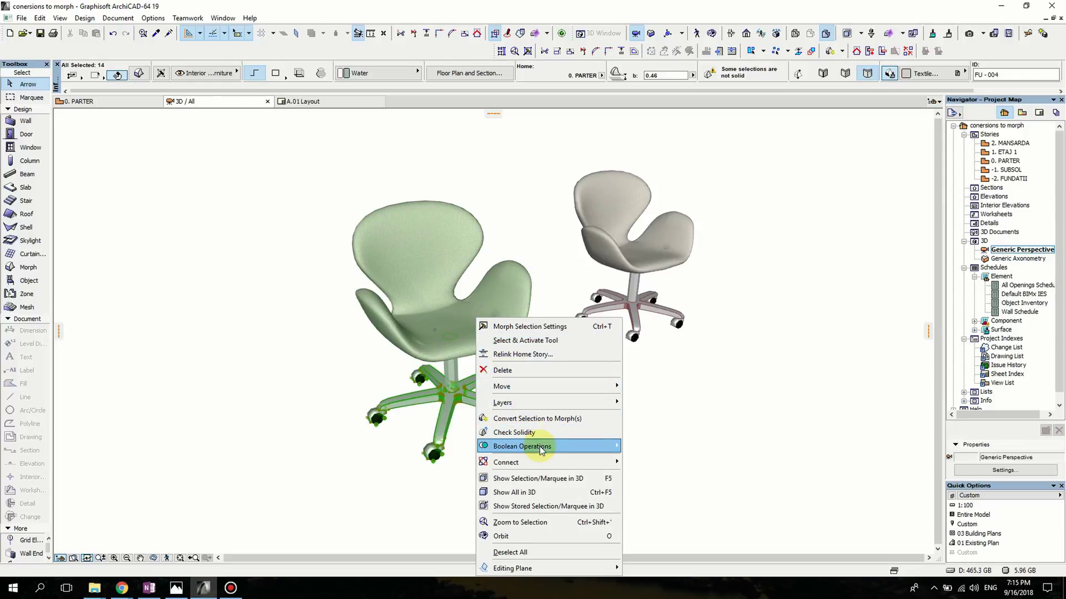
mouse_move(542, 449)
left_click(641, 444)
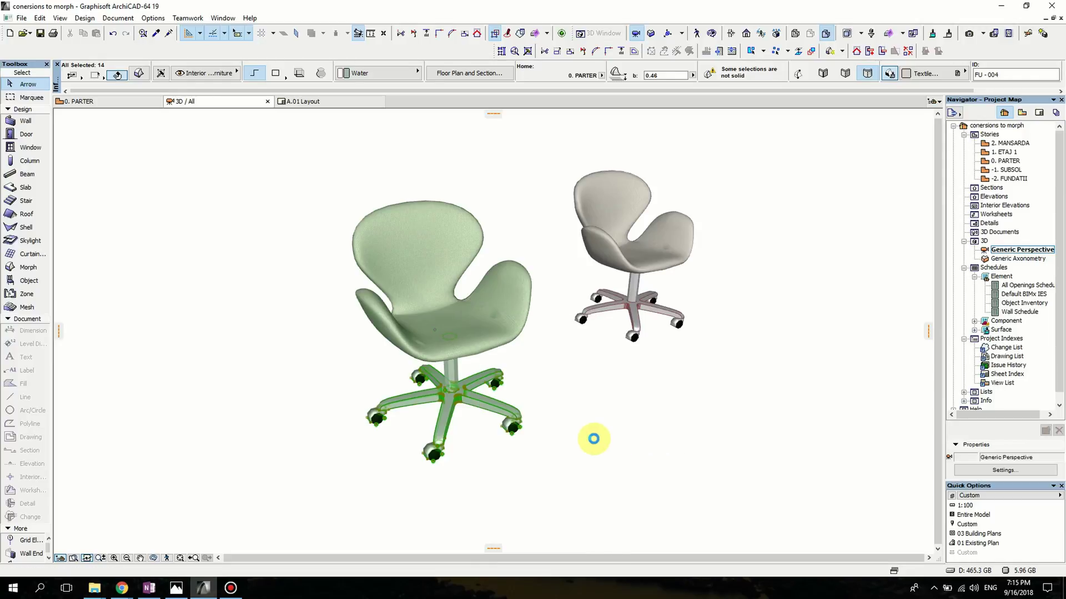
left_click(593, 438)
Step: Check the merged chair and the placed chair, framing both in the 3D view
left_click_drag(573, 428, 465, 359)
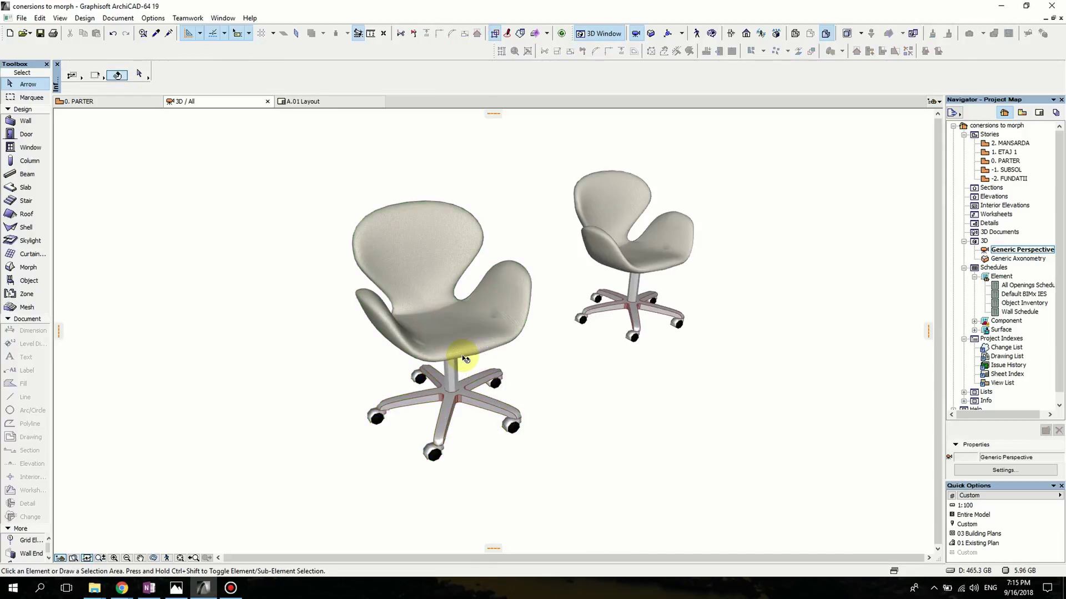
left_click(453, 349)
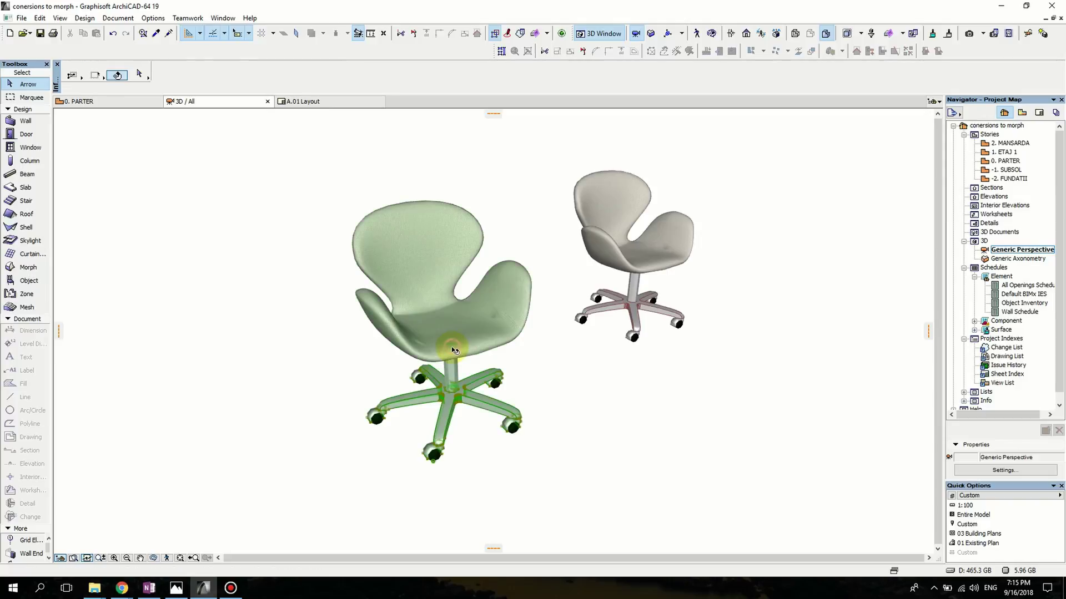
left_click(644, 256)
scroll(611, 364, "up", 3)
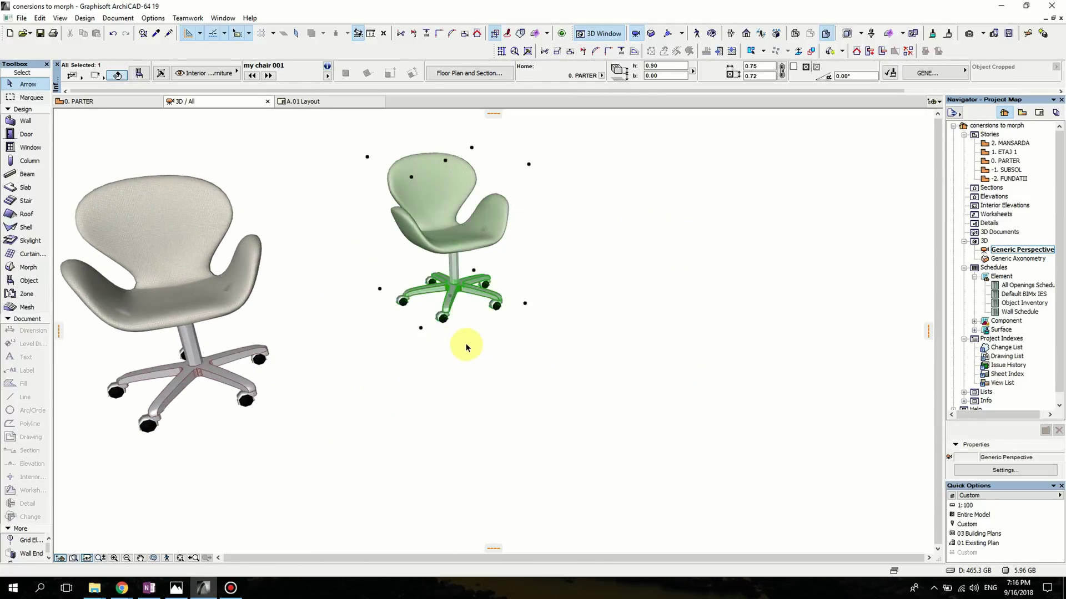
scroll(476, 370, "down", 3)
middle_click_drag(504, 374, 572, 395)
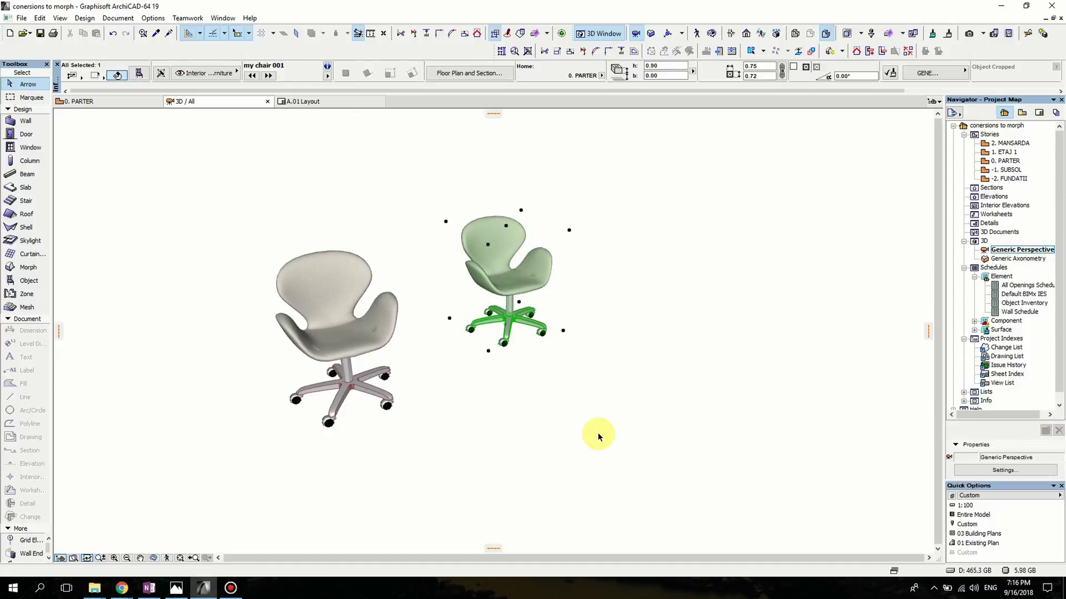
Step: Delete both chairs from the 0. PARTER floor plan
left_click(599, 437)
double_click(999, 161)
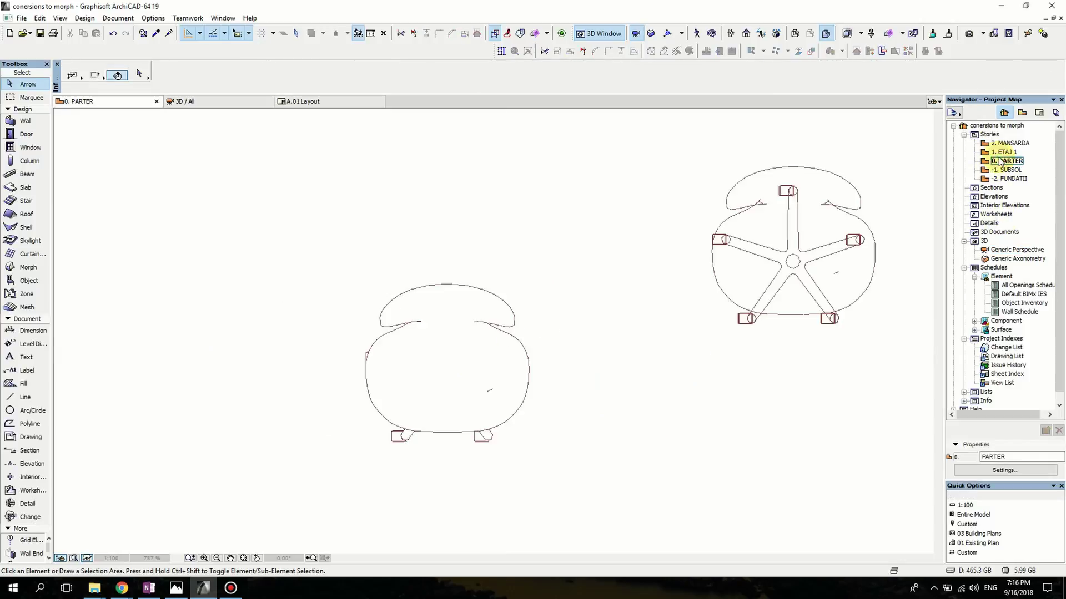
left_click_drag(343, 148, 888, 486)
key("Delete")
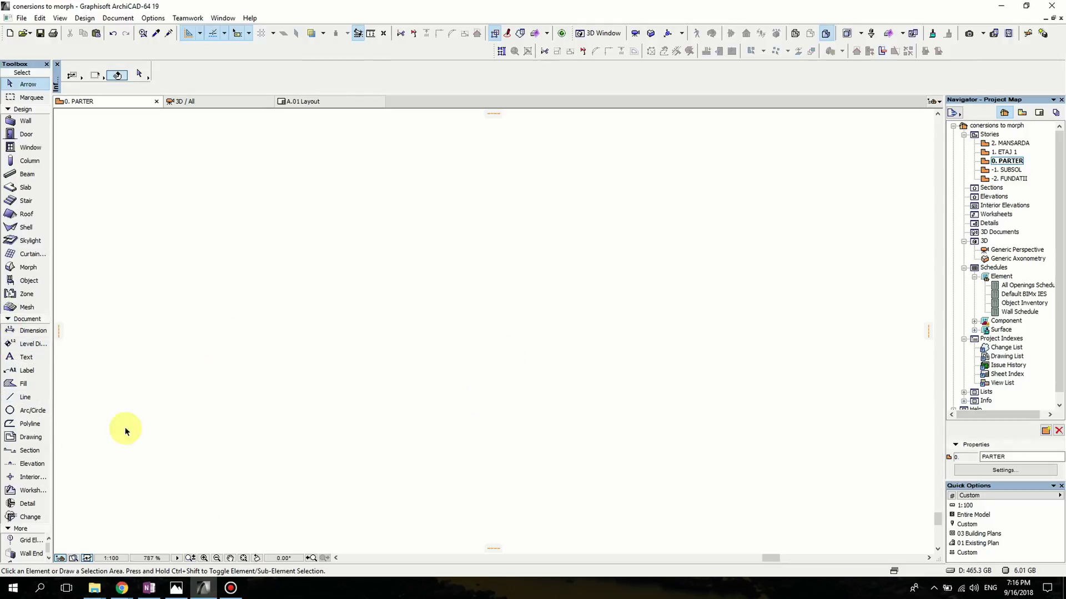
Step: Draw a long horizontal wall with a Paint - Titanium White surface
left_click(24, 121)
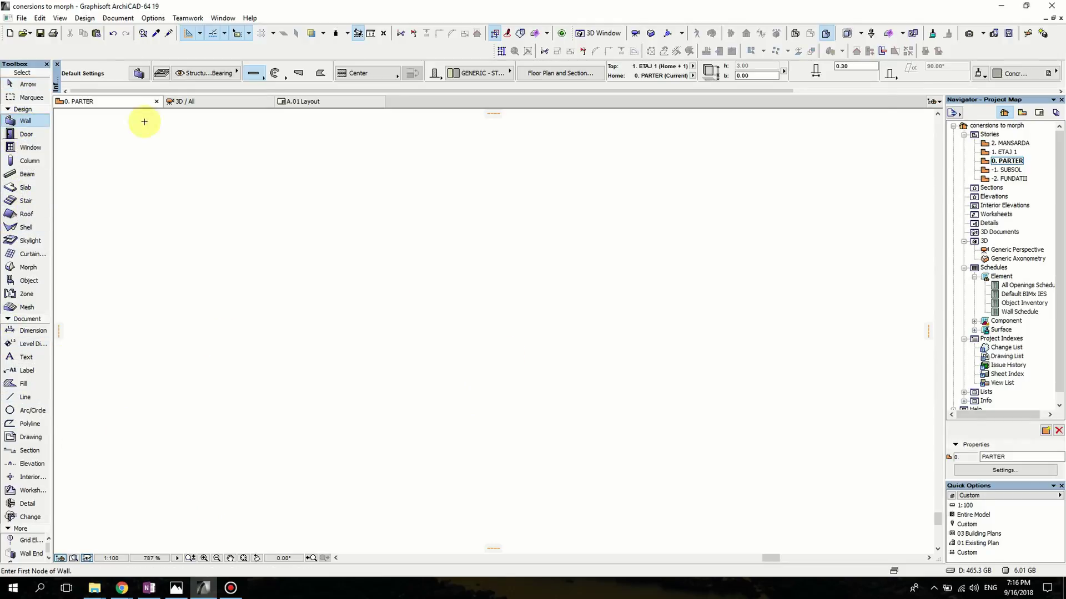
left_click(1012, 74)
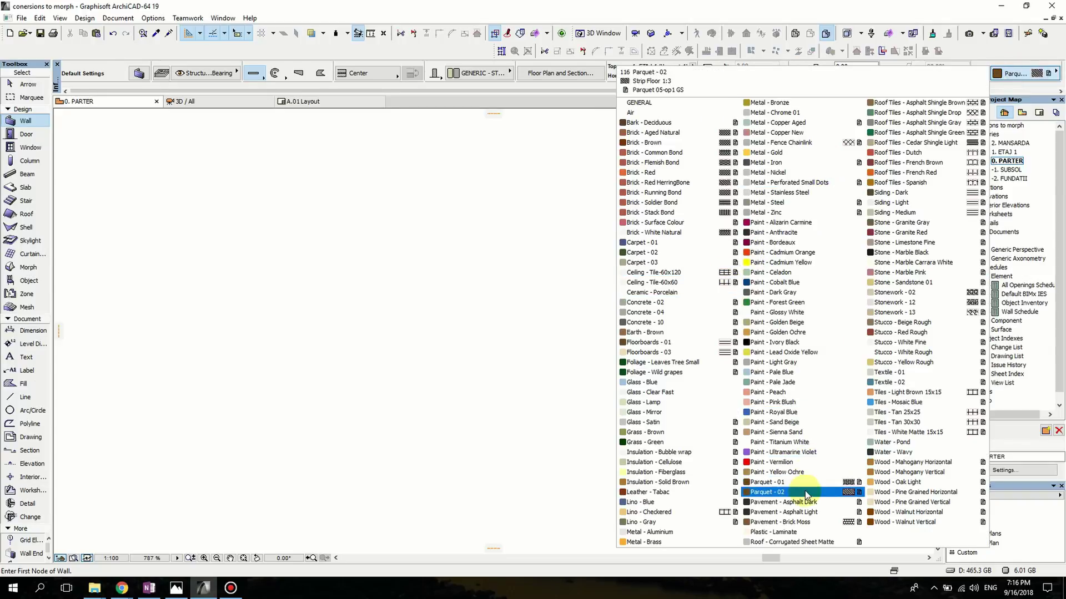
left_click(777, 444)
left_click(336, 323)
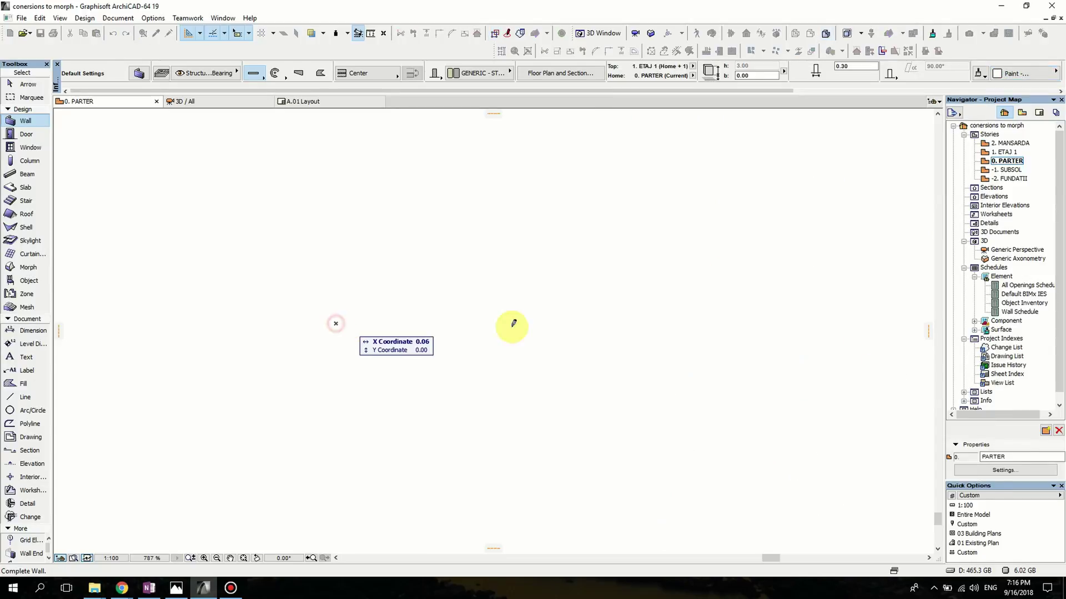
scroll(684, 307, "down", 5)
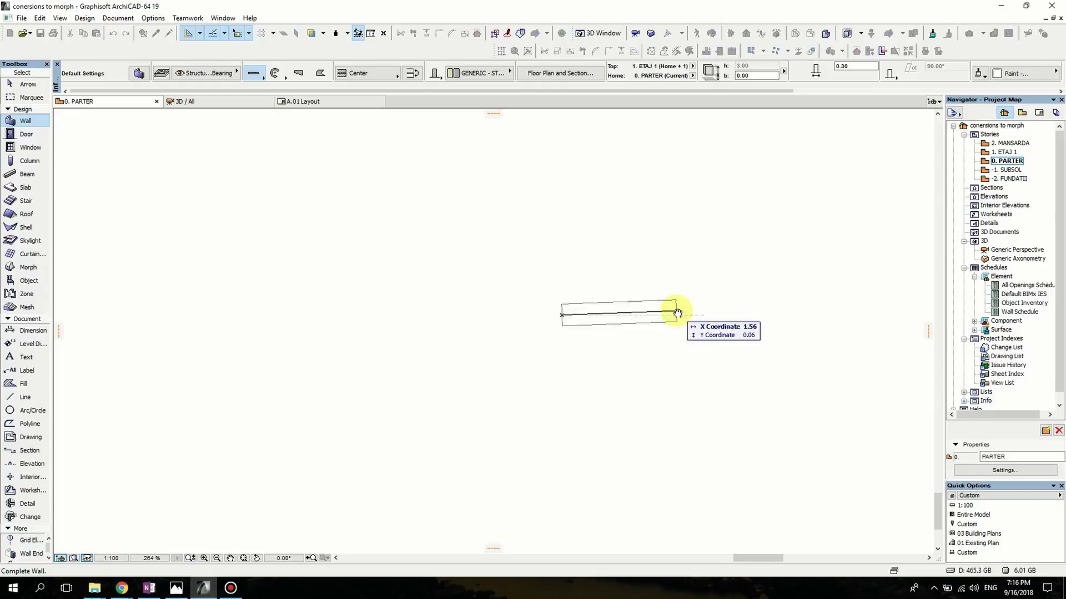
middle_click_drag(676, 309, 486, 338)
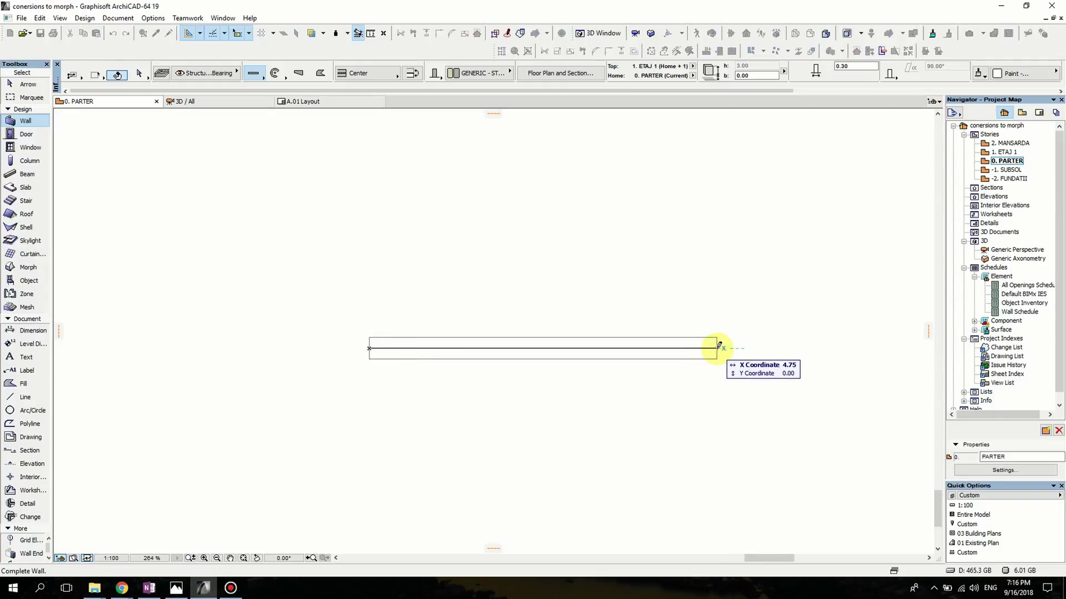
scroll(704, 316, "down", 5)
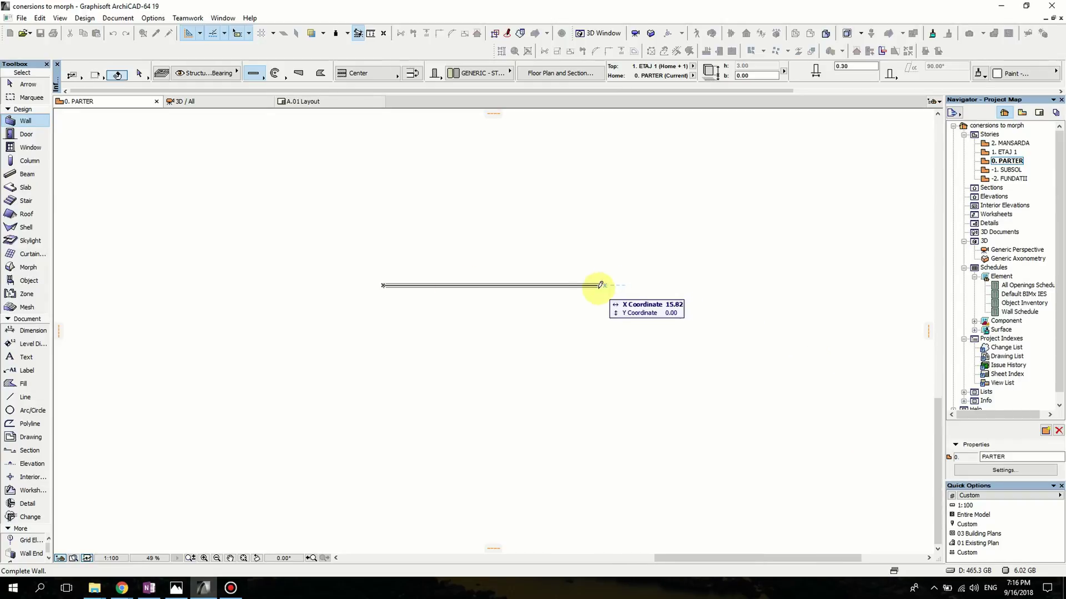
left_click(551, 285)
scroll(433, 306, "up", 5)
middle_click_drag(417, 297, 332, 350)
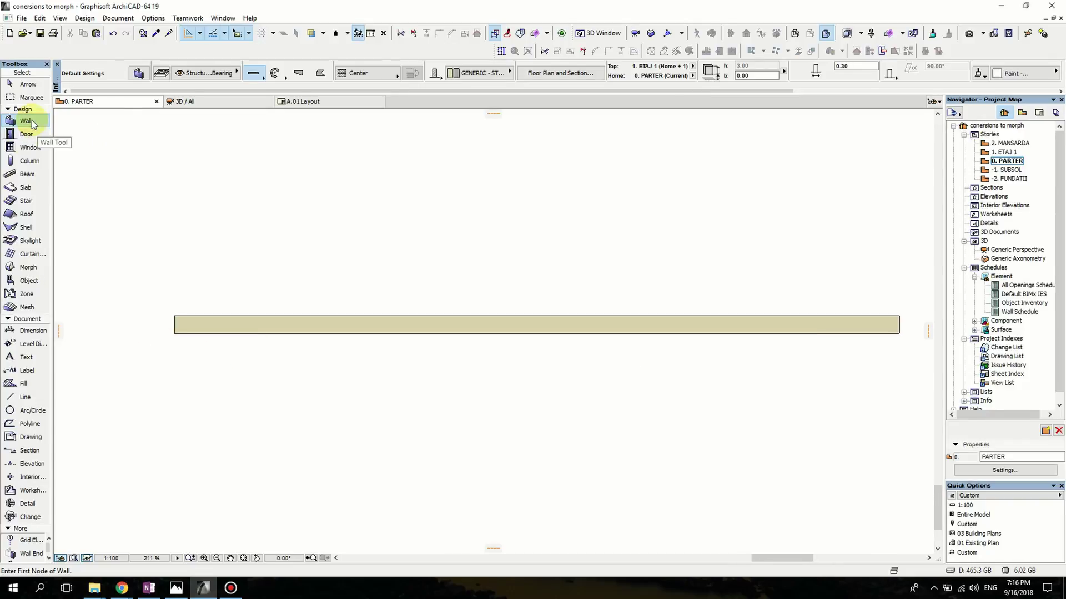
Step: Place a Double Sash Window 19 near the wall's left end
left_click(28, 147)
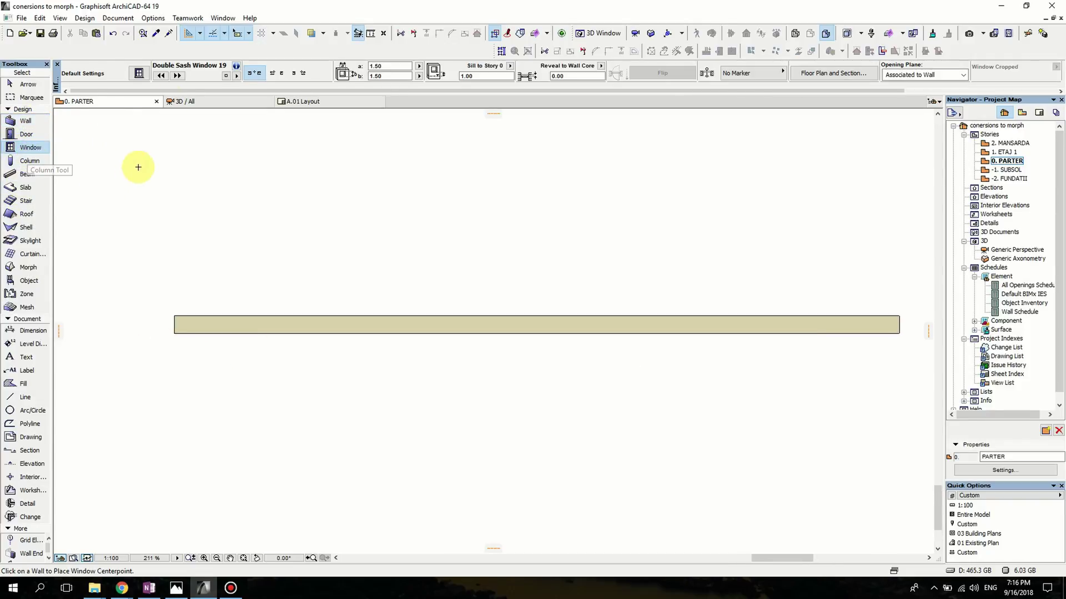
left_click(138, 73)
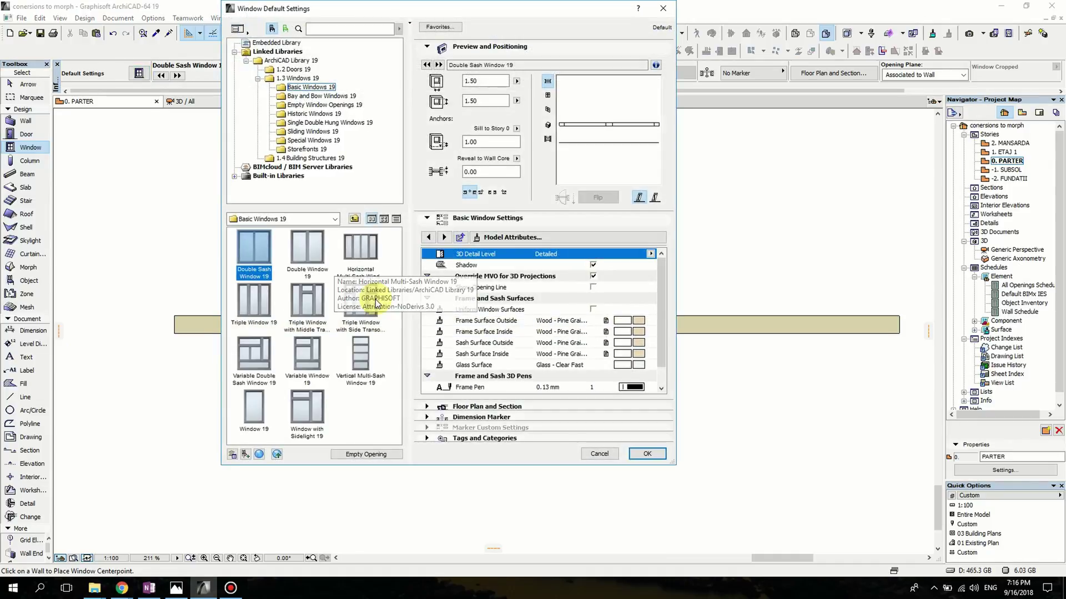
left_click(251, 256)
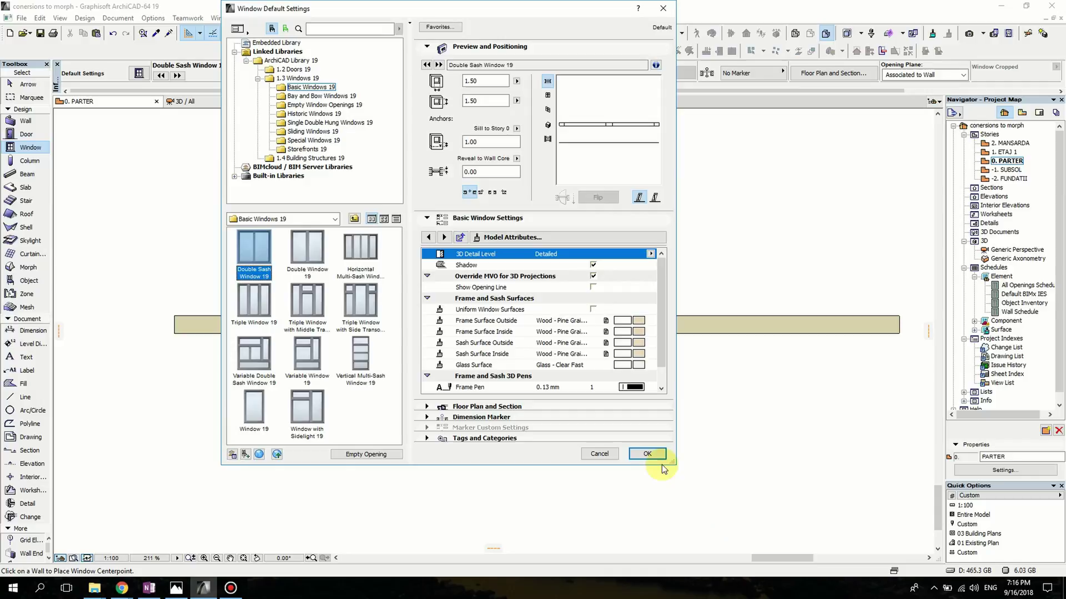
left_click(647, 454)
left_click(262, 325)
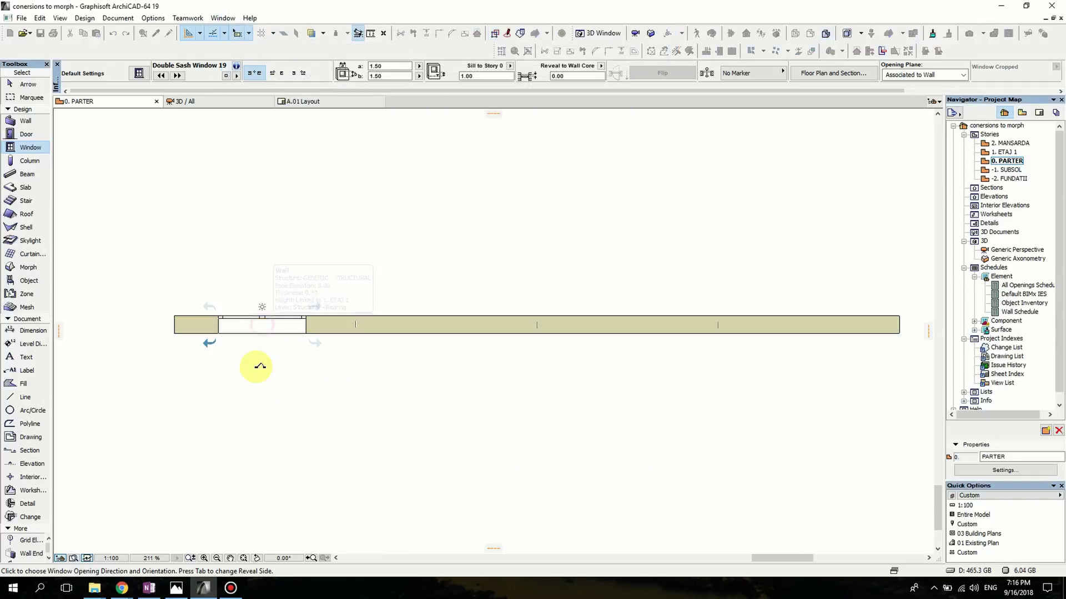
left_click(242, 399)
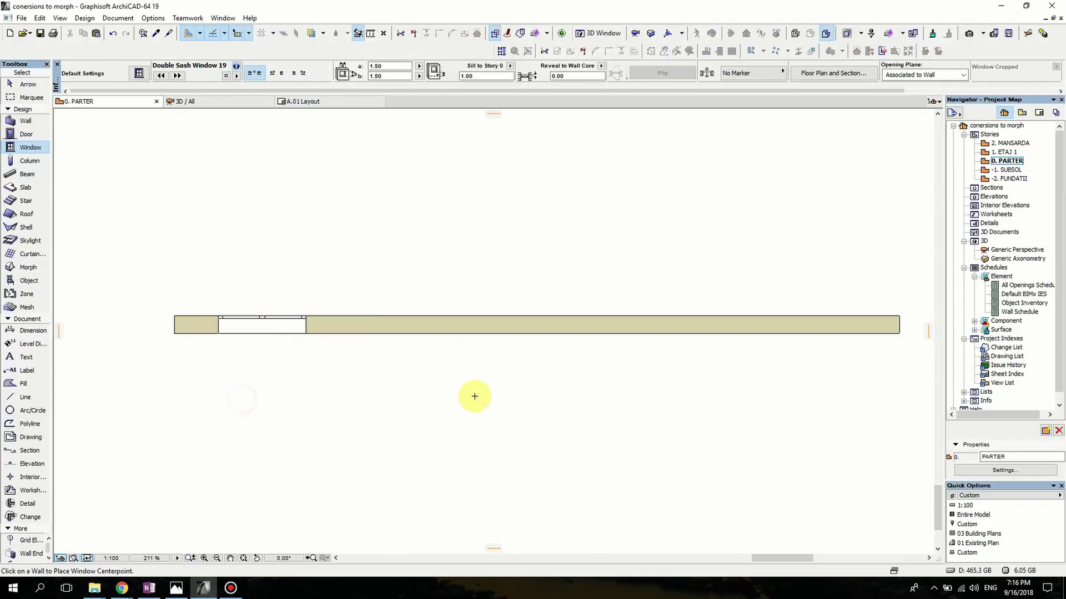
Step: Place a Horizontal Multi-Sash Window 19 to the right of the first window
double_click(24, 149)
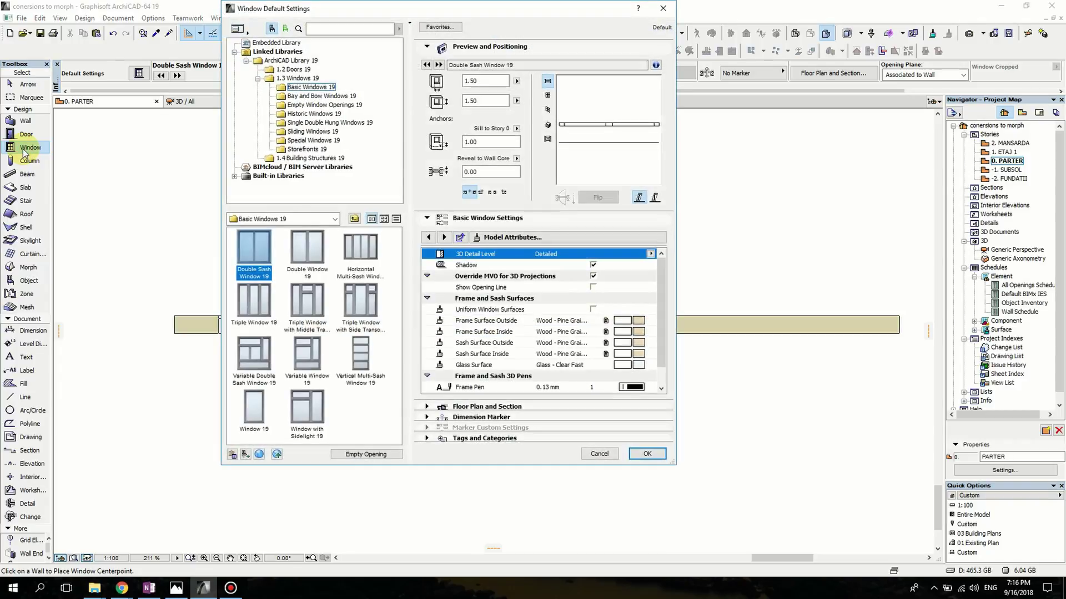
left_click(370, 246)
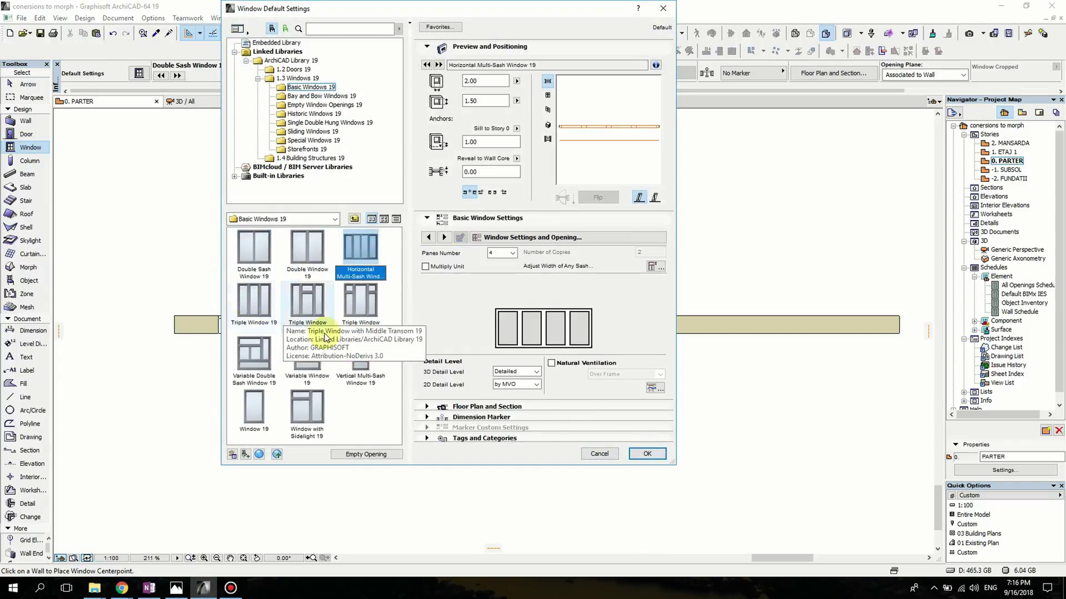
left_click(648, 454)
left_click(407, 322)
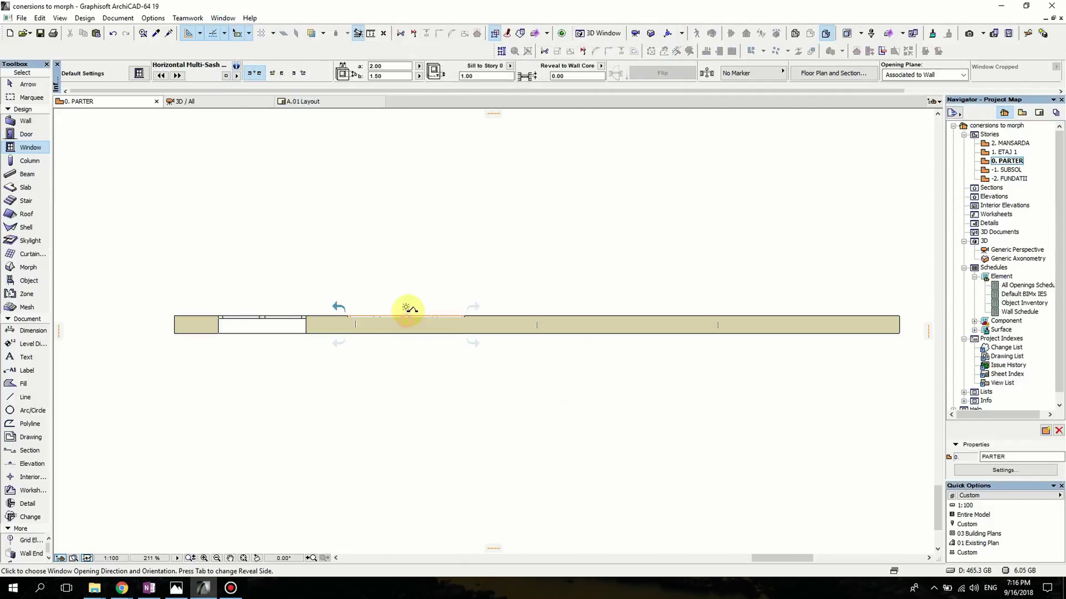
left_click(407, 308)
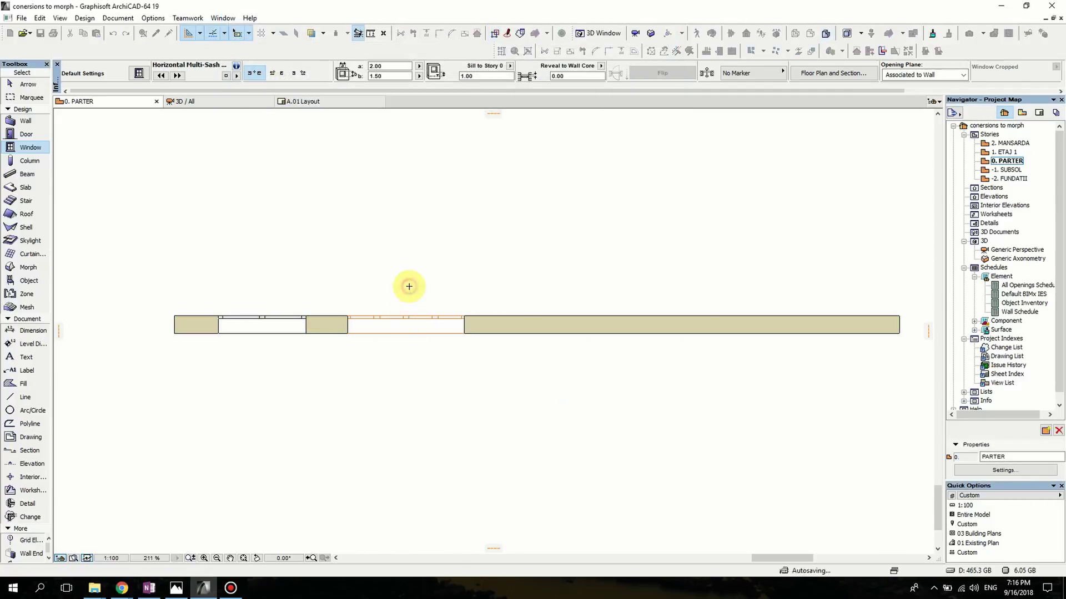
Step: Place a Door with 2 Sidelights 19 in the wall
left_click(25, 136)
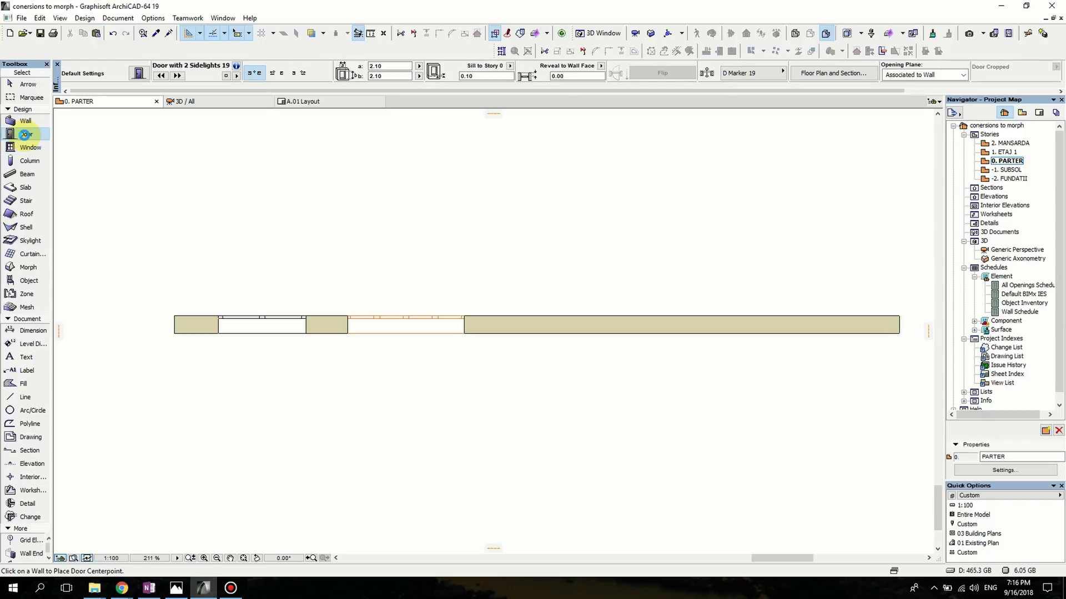
double_click(25, 134)
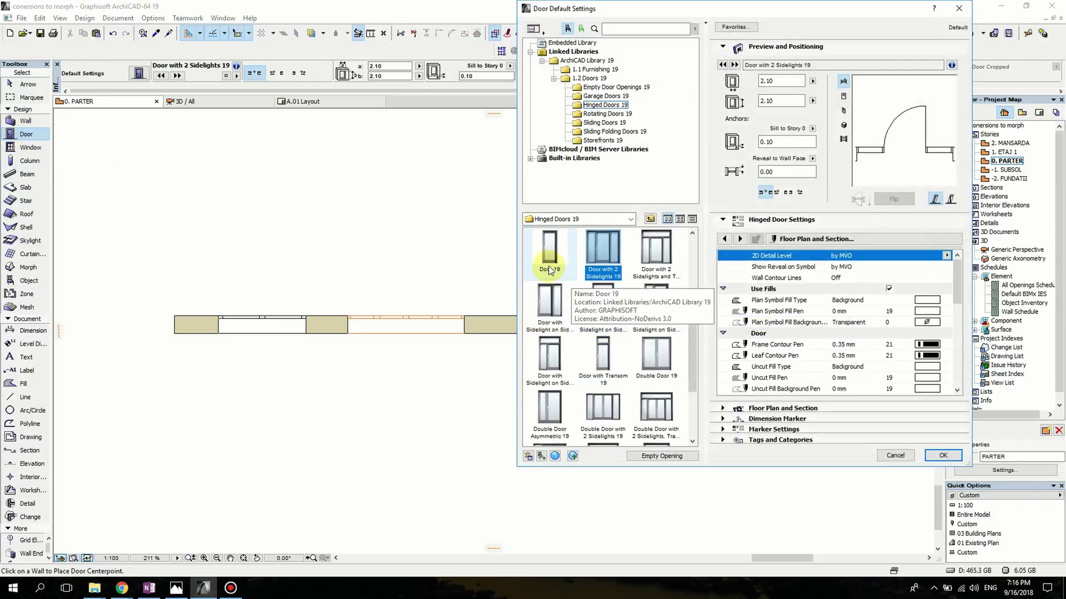
left_click(607, 268)
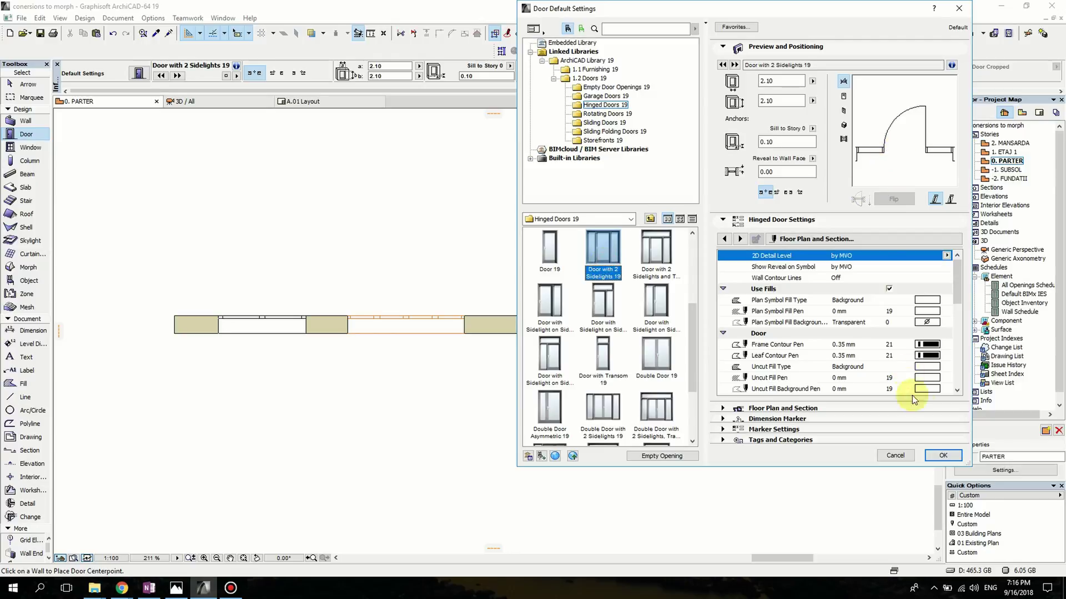
left_click(942, 456)
left_click(616, 324)
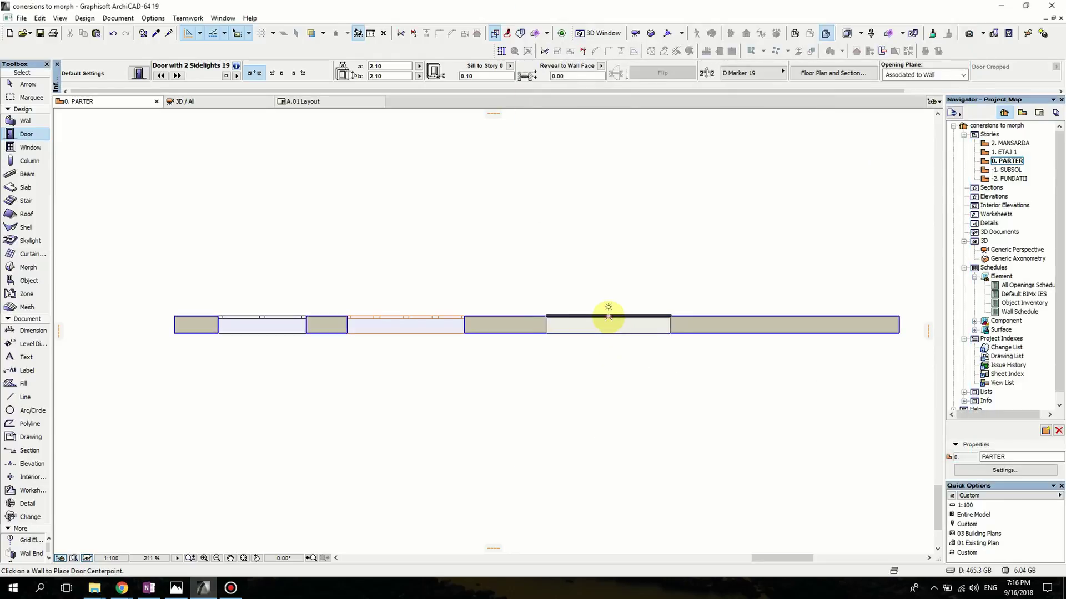
left_click(652, 230)
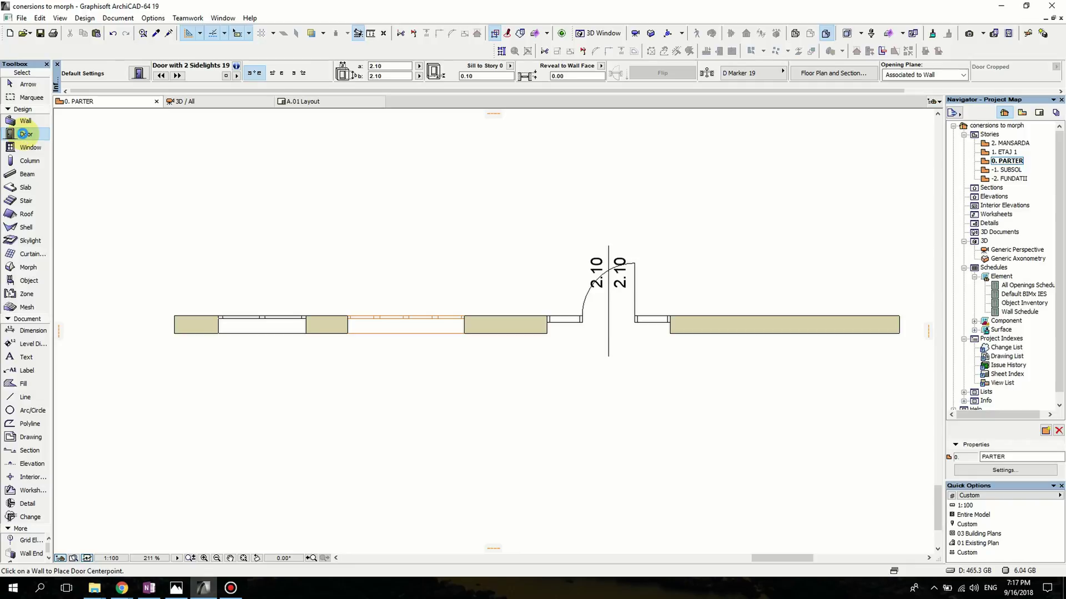
Step: Place a 1.50-wide Double Door 19 near the wall's right end
double_click(25, 133)
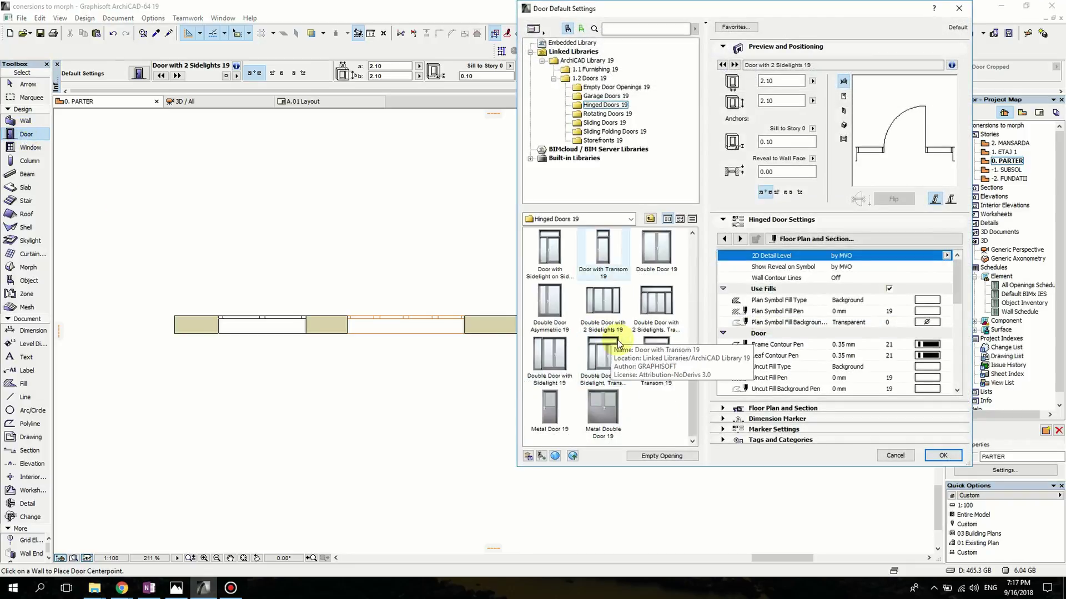
left_click(656, 248)
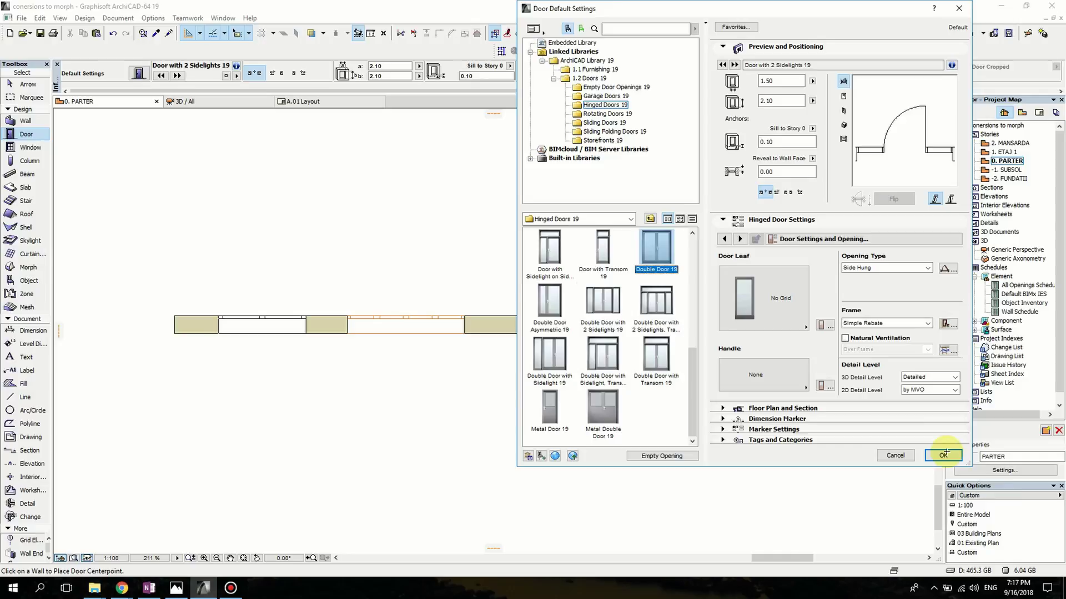
left_click(943, 455)
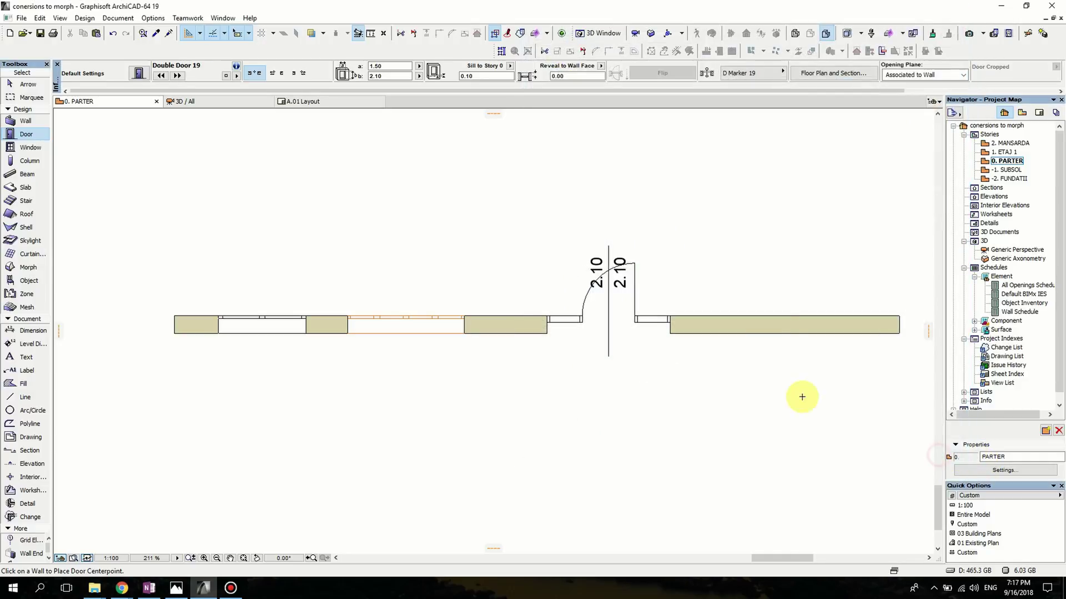
left_click(778, 316)
left_click(772, 272)
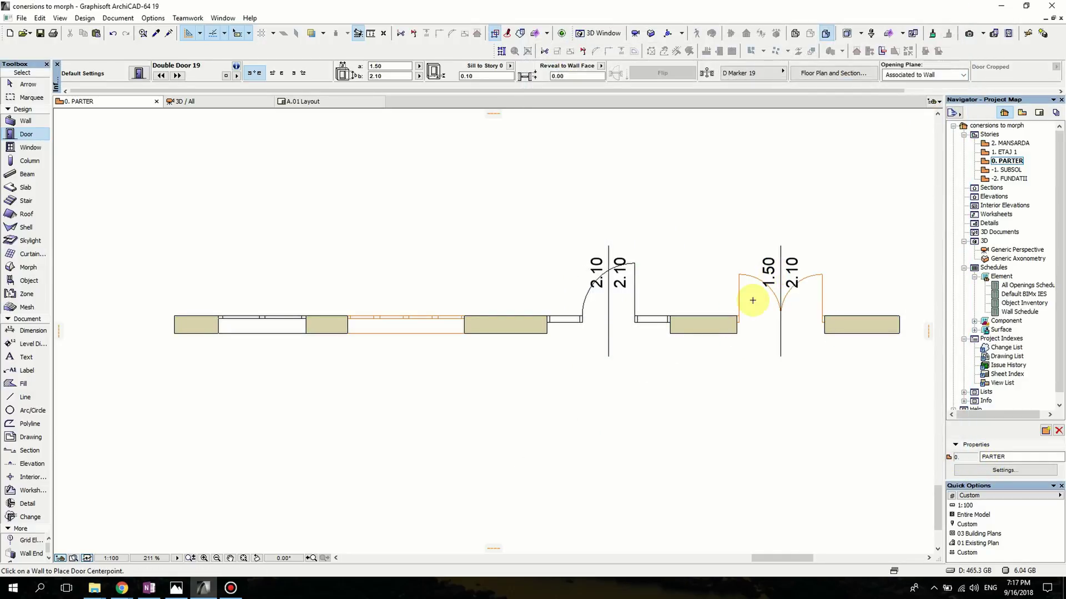
Step: Set both doors' marker to No Marker, then deselect them
key("shift")
left_click(670, 319)
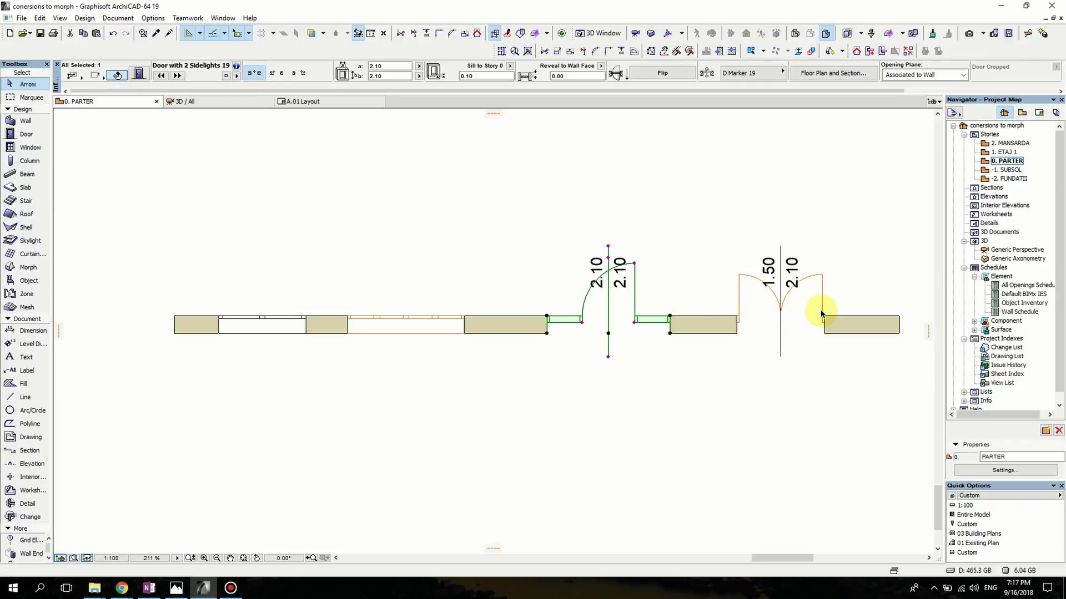
left_click(758, 74)
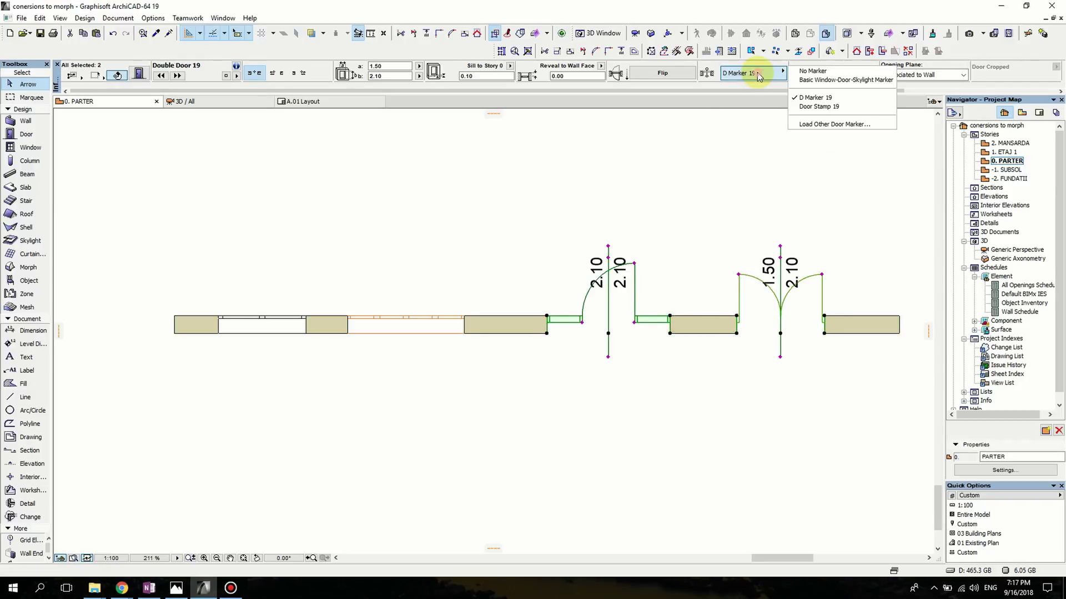
left_click(803, 72)
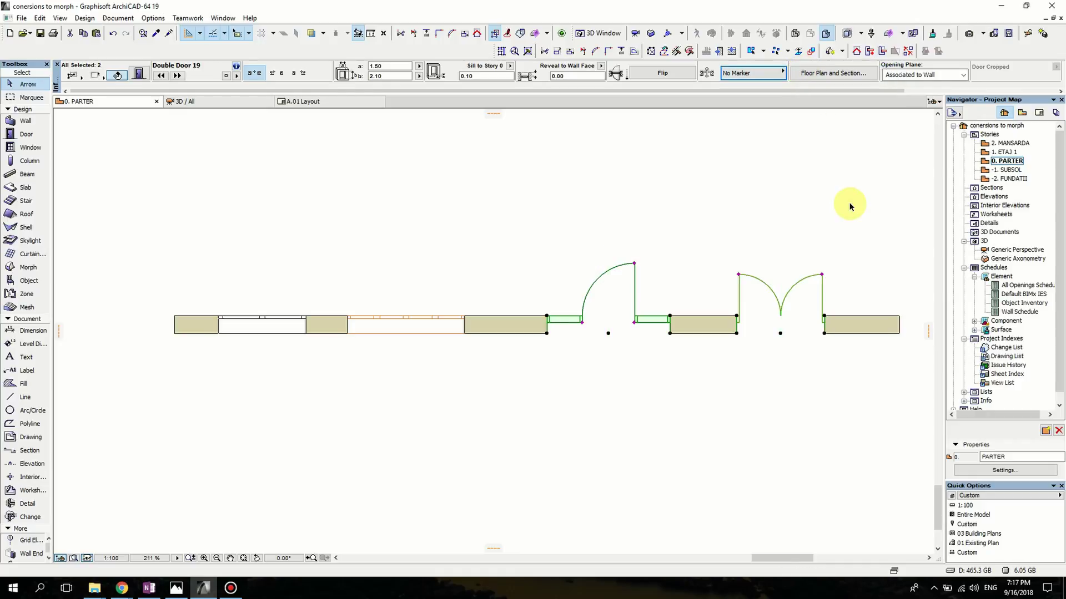
left_click(808, 216)
Step: Open Generic Perspective and orbit to view the wall with its windows and doors head-on
double_click(1016, 250)
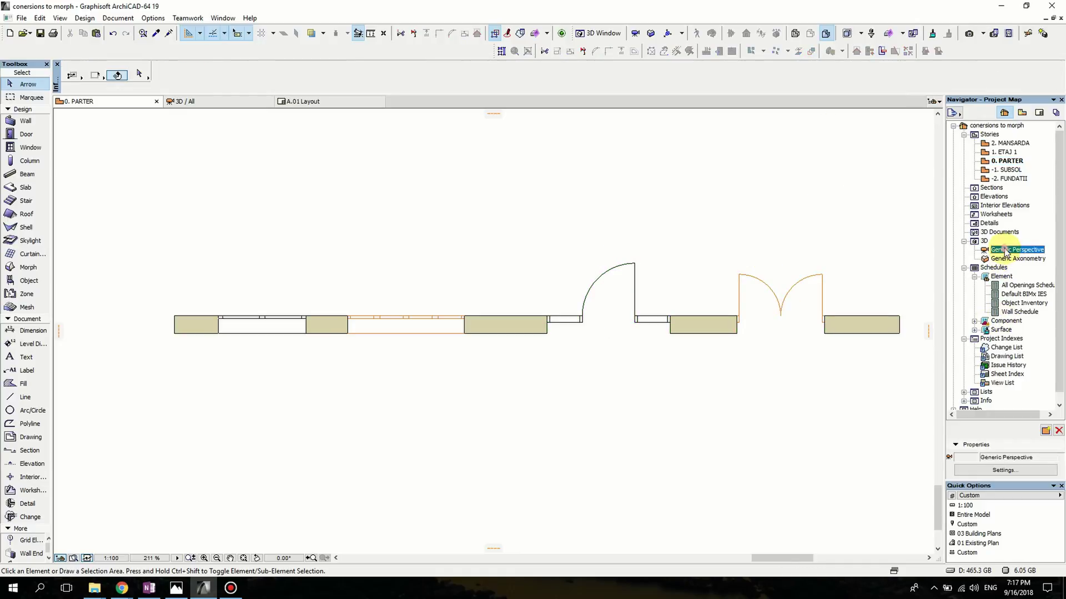
middle_click_drag(555, 340, 427, 366, "shift")
scroll(429, 367, "down", 5)
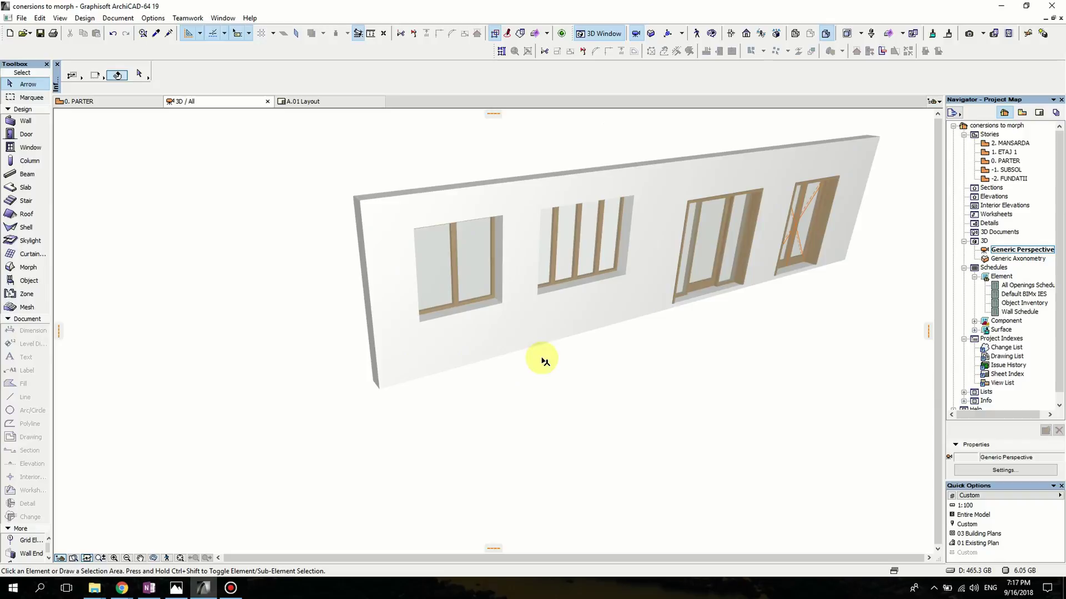
mouse_move(545, 361)
middle_mouse_down("shift")
mouse_move(419, 405)
mouse_move(542, 364)
middle_mouse_up("shift")
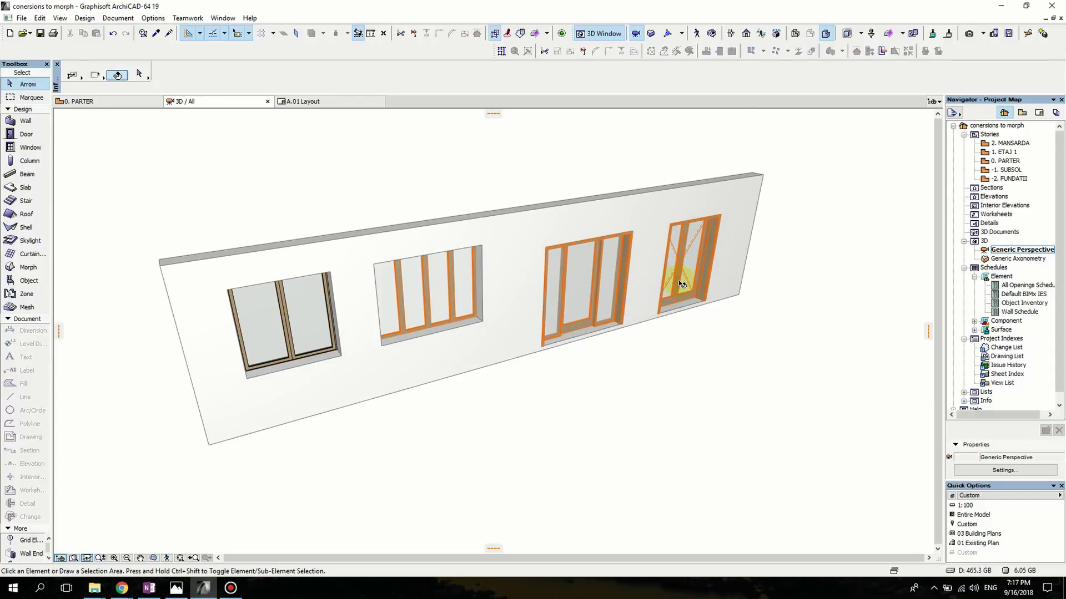
scroll(701, 267, "up", 3)
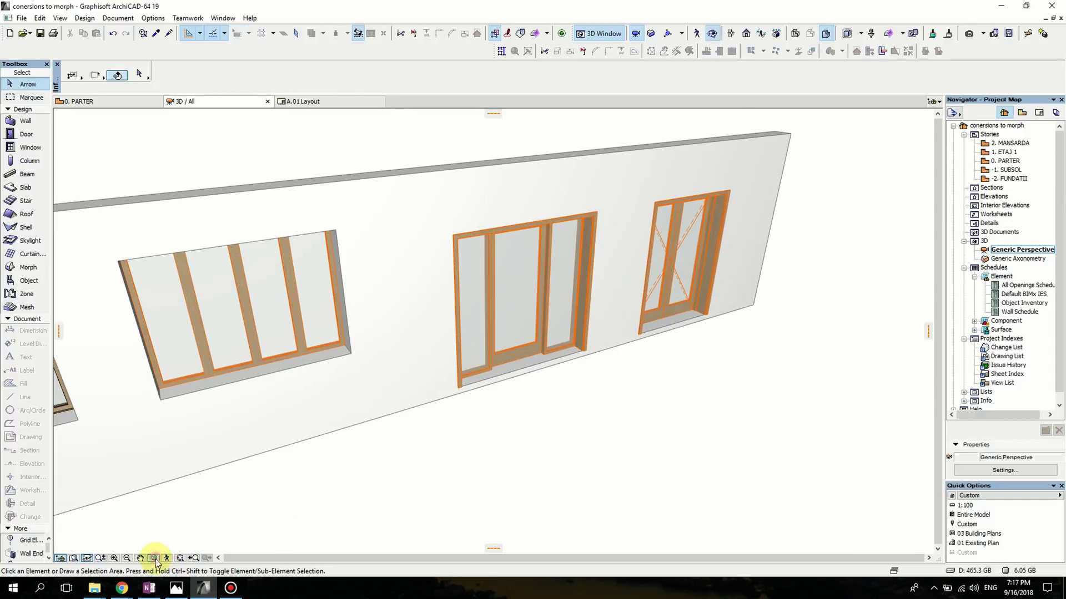
left_click(154, 559)
left_click_drag(606, 409, 657, 302)
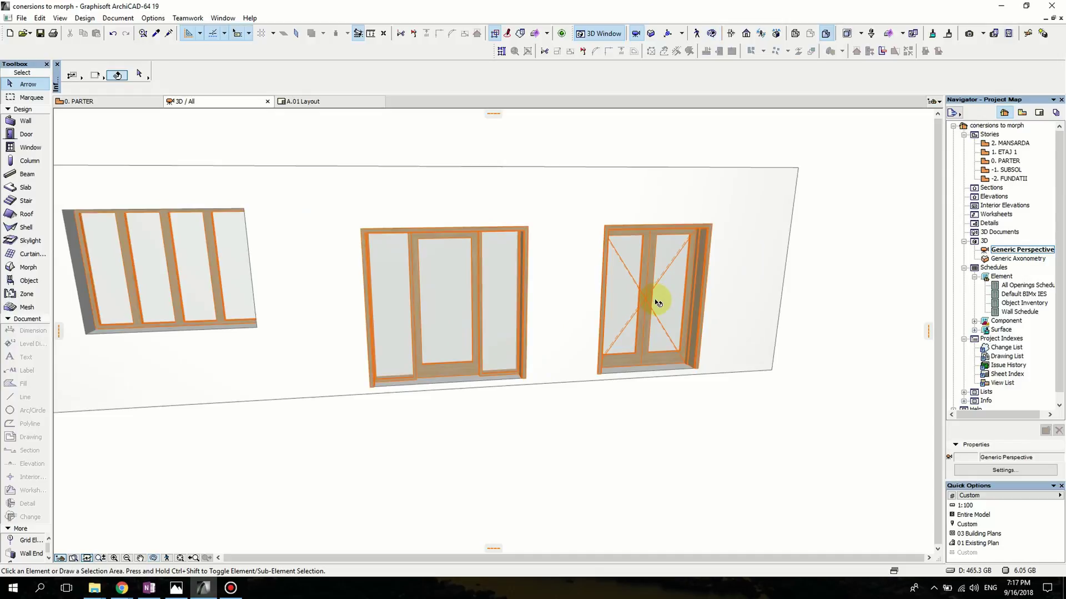
Step: Make the Double Door 19 override model view options with its 3D opening line turned off
left_click(650, 307)
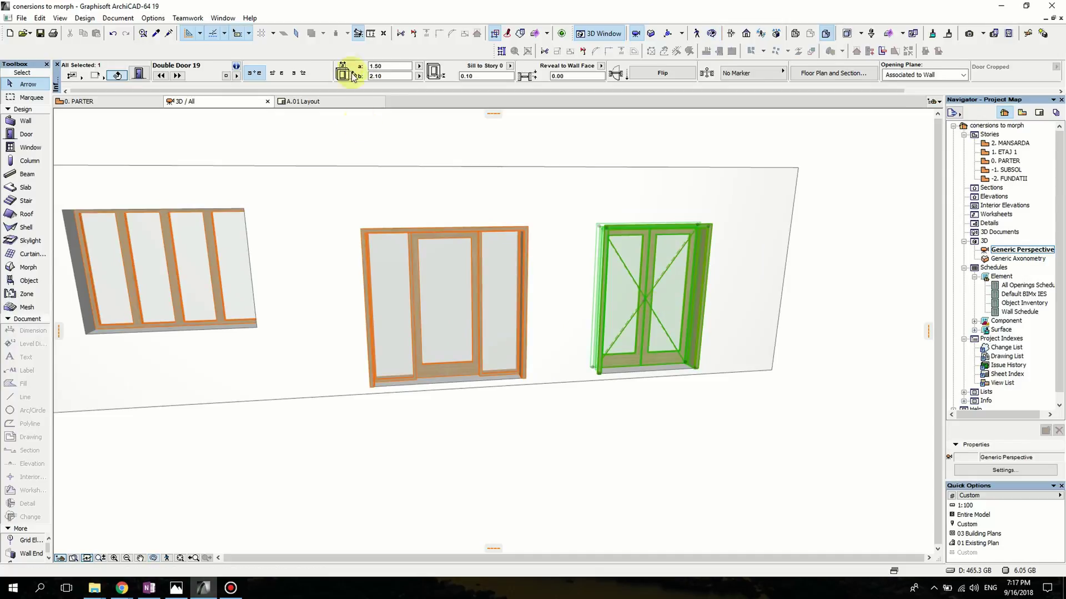
left_click(141, 73)
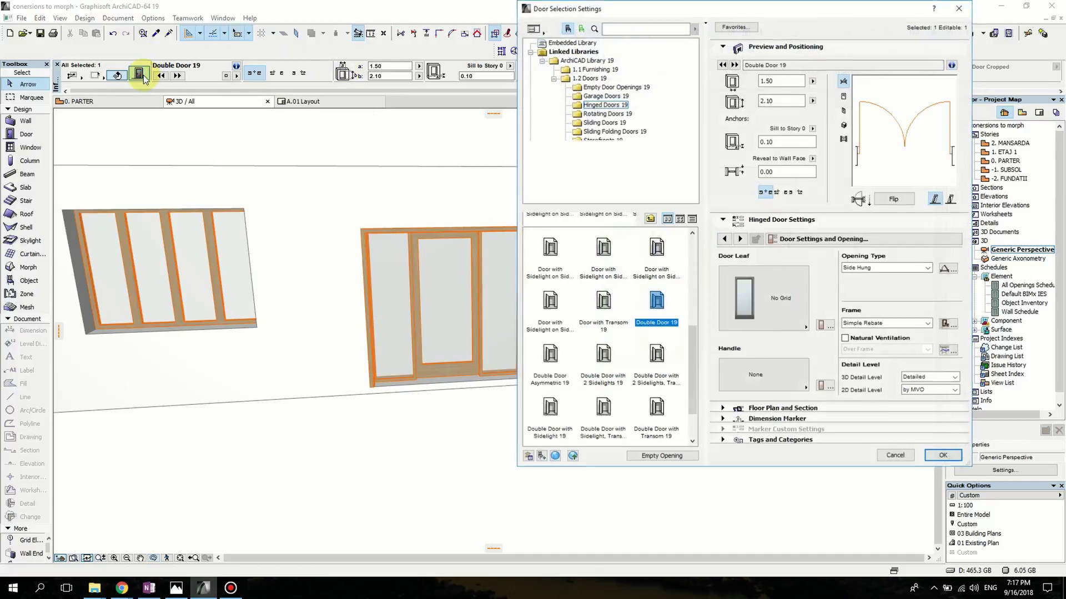
left_click(809, 239)
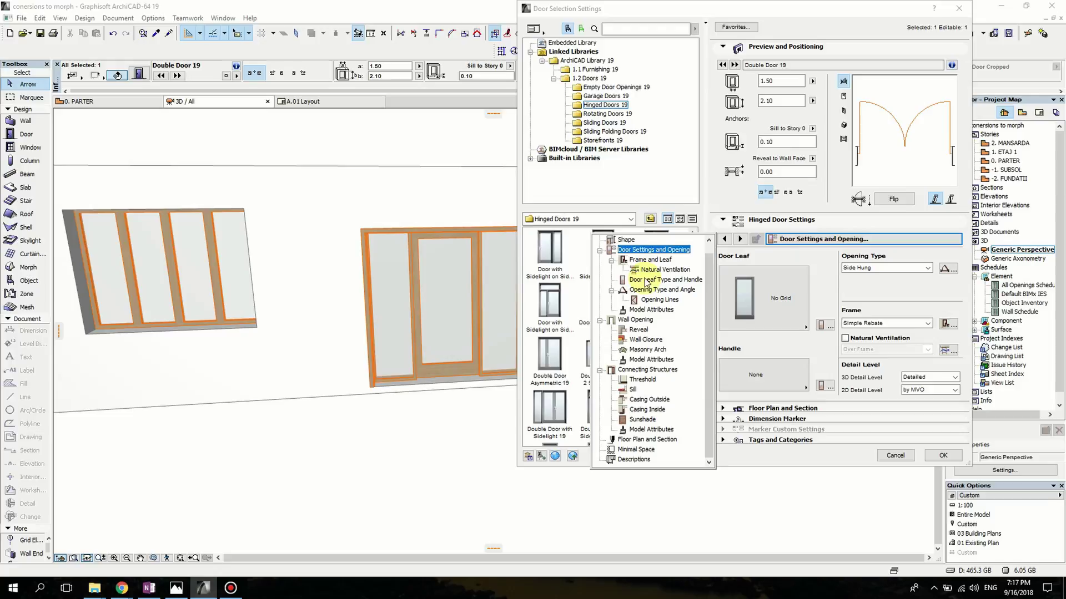
left_click(657, 300)
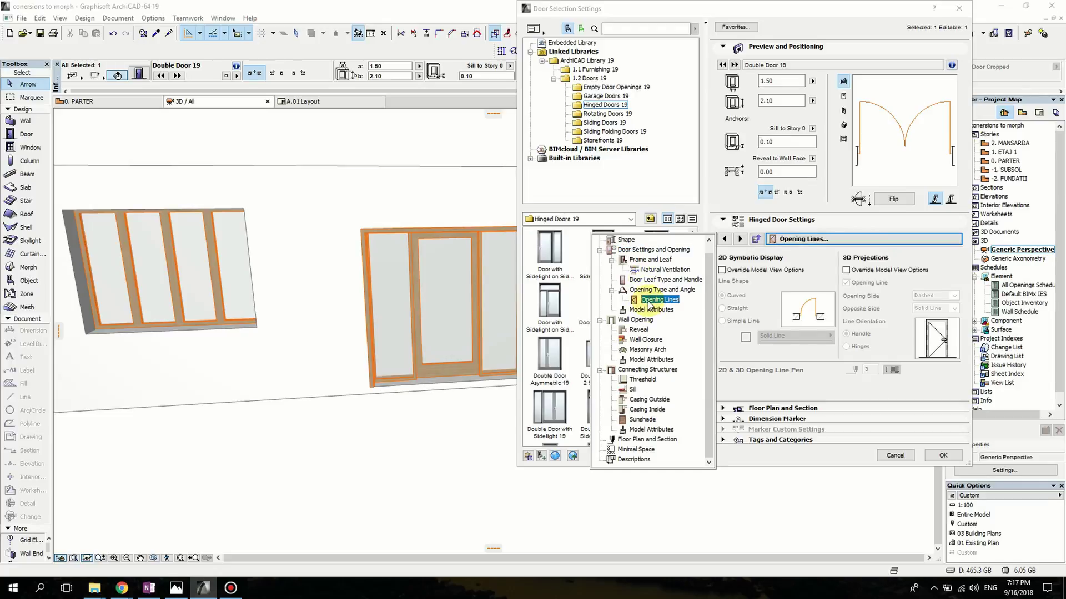
left_click(822, 266)
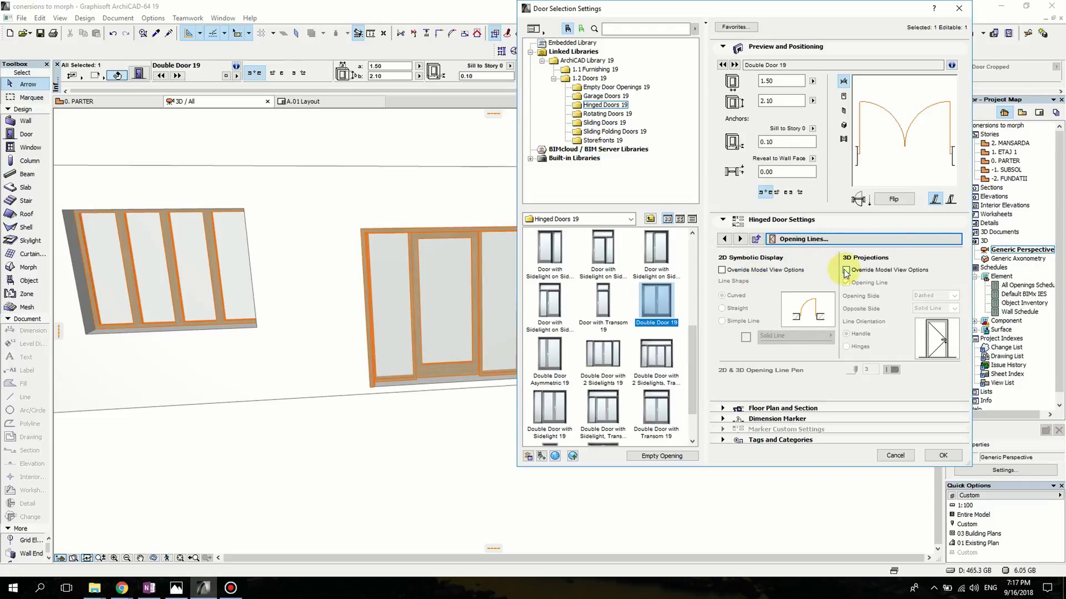
left_click(846, 271)
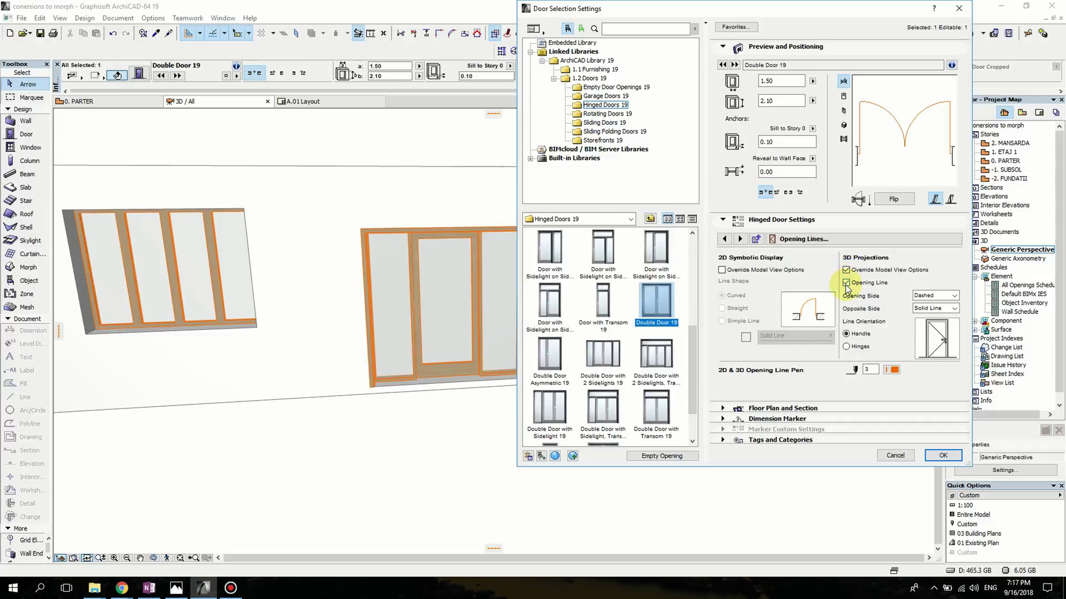
left_click(846, 284)
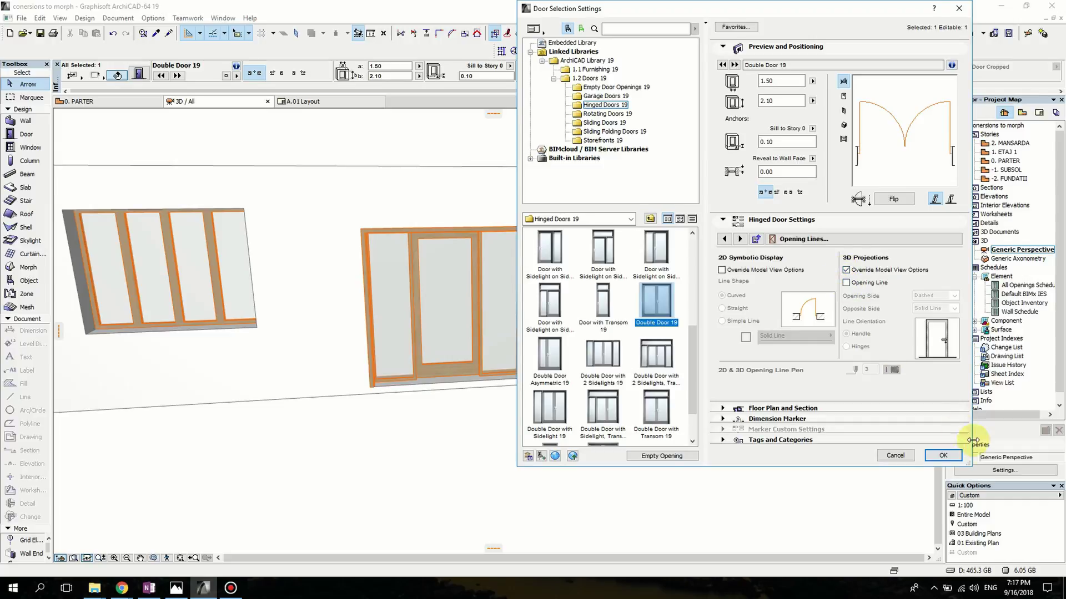
left_click(956, 456)
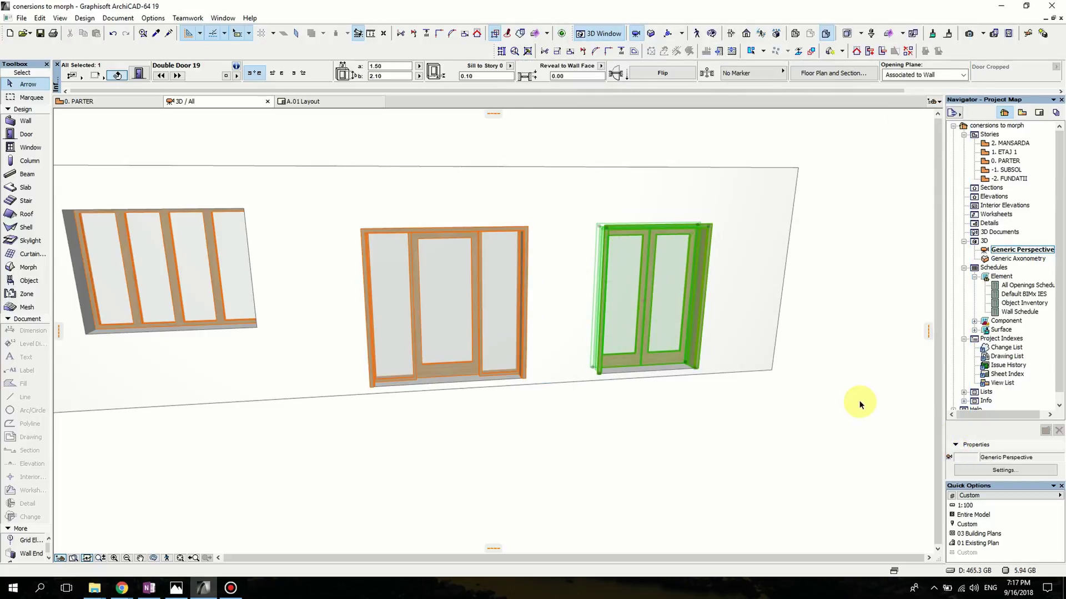
Step: Select the left Double Sash Window 19 and orbit to a near-frontal view of the wall
left_click(771, 422)
mouse_move(755, 418)
middle_mouse_down("shift")
mouse_move(726, 380)
mouse_move(488, 397)
mouse_move(290, 350)
mouse_move(299, 330)
mouse_move(305, 381)
mouse_move(312, 356)
middle_mouse_up("shift")
scroll(311, 357, "up", 4)
left_click(294, 337)
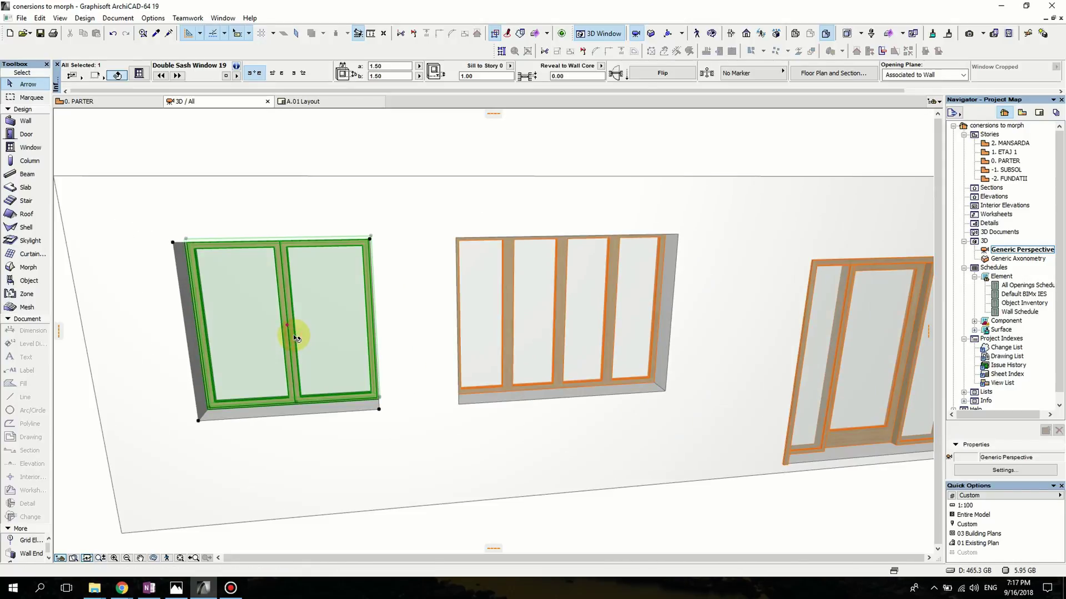
scroll(300, 347, "up", 2)
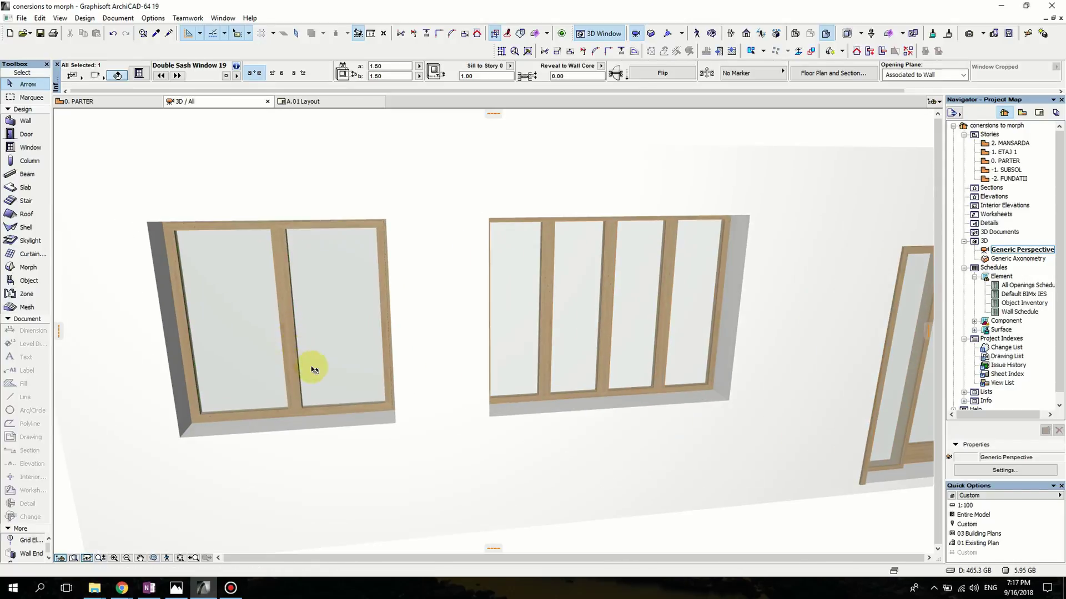
left_click(155, 557)
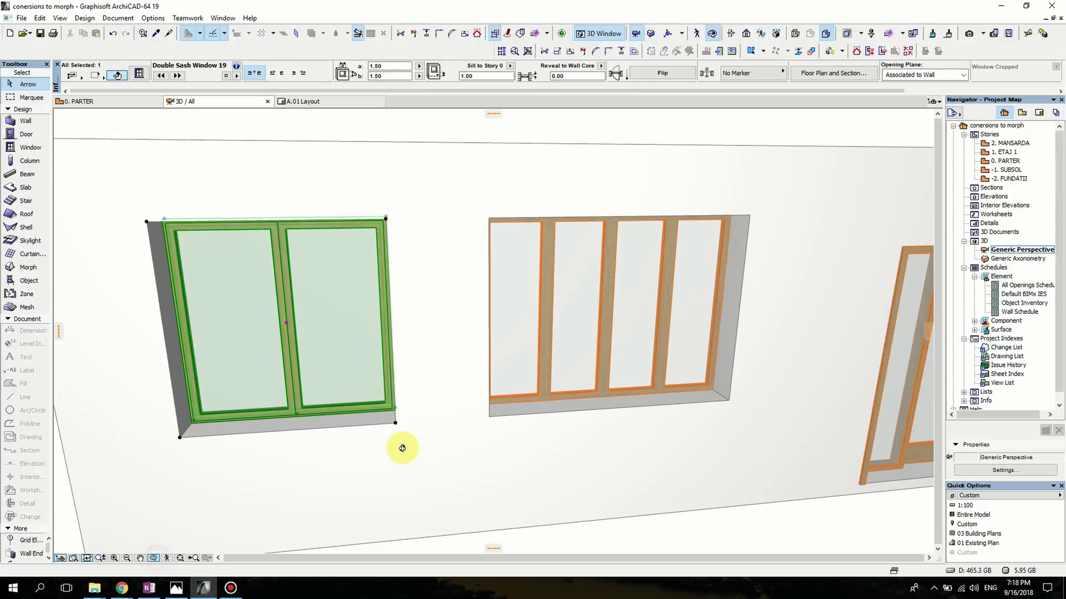
left_click_drag(399, 440, 335, 429)
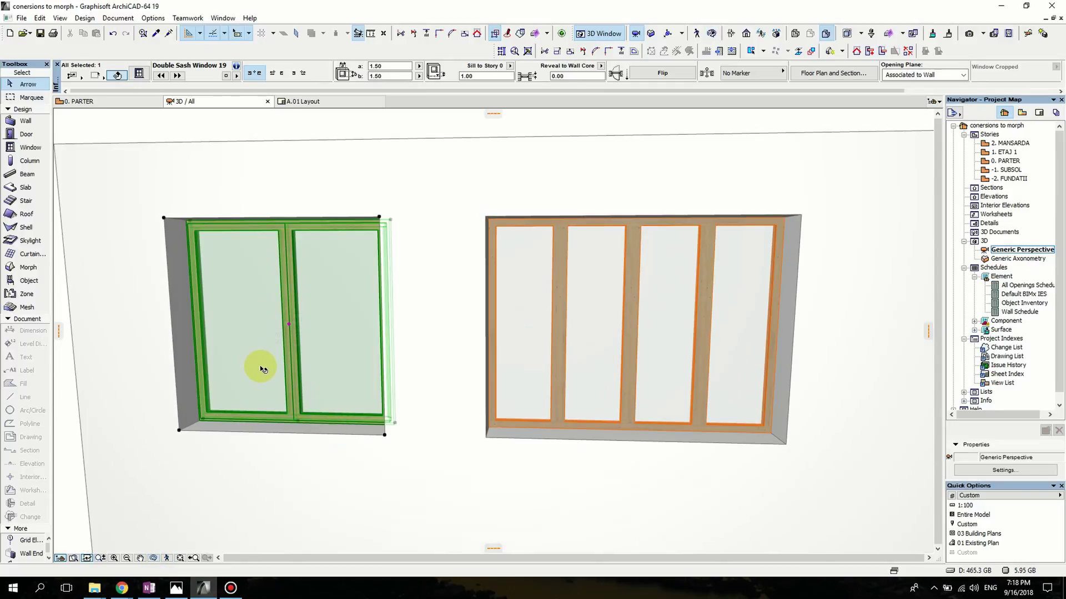
middle_click_drag(276, 388, 305, 363, "shift")
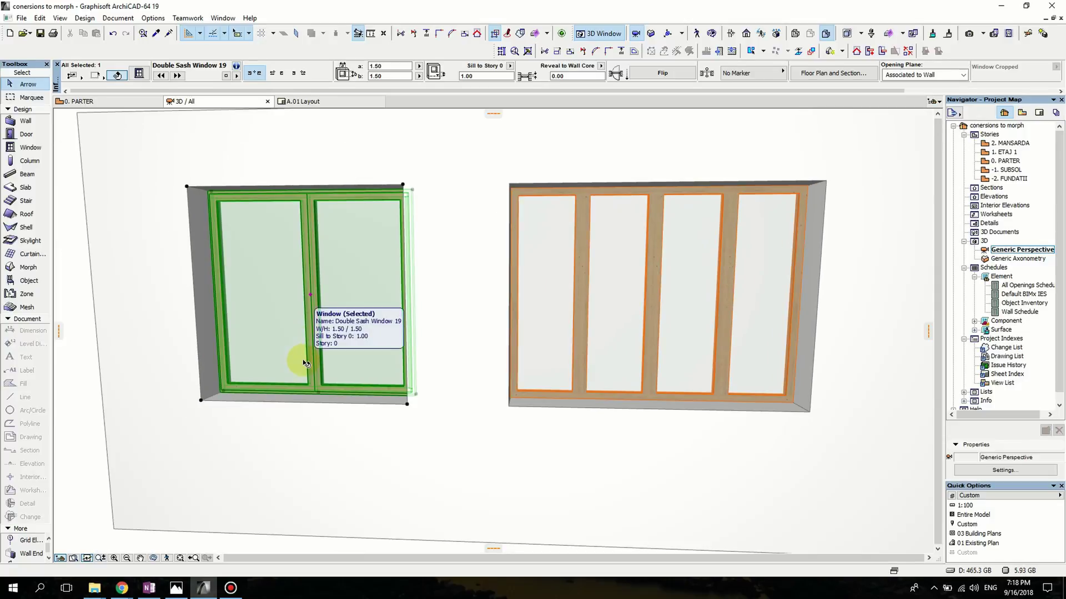
Step: Convert the selected Double Sash Window 19 into morphs, confirming the warning
right_click(305, 333)
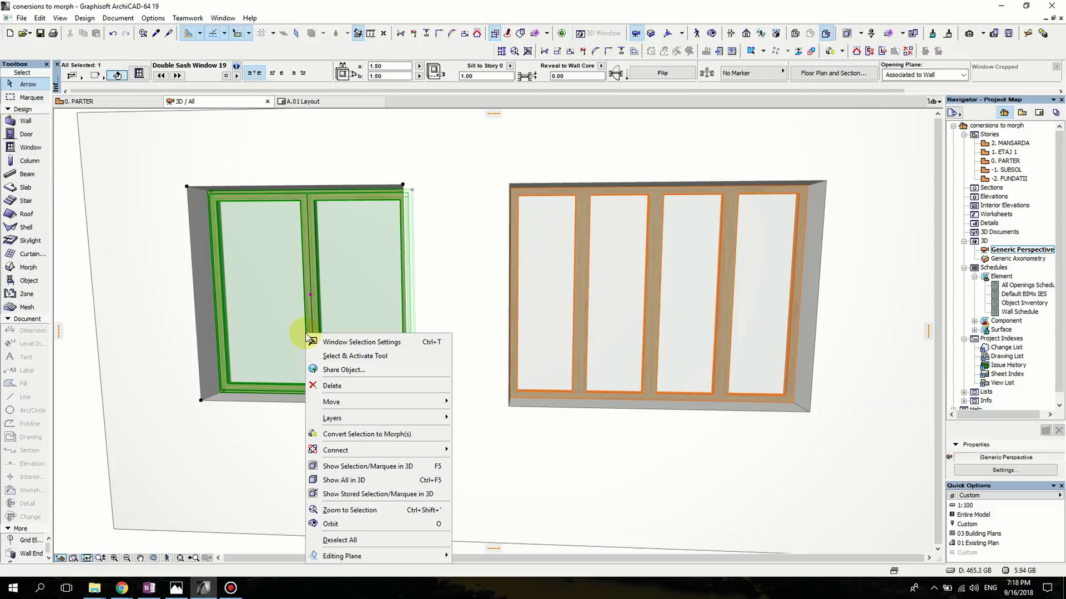
left_click(379, 435)
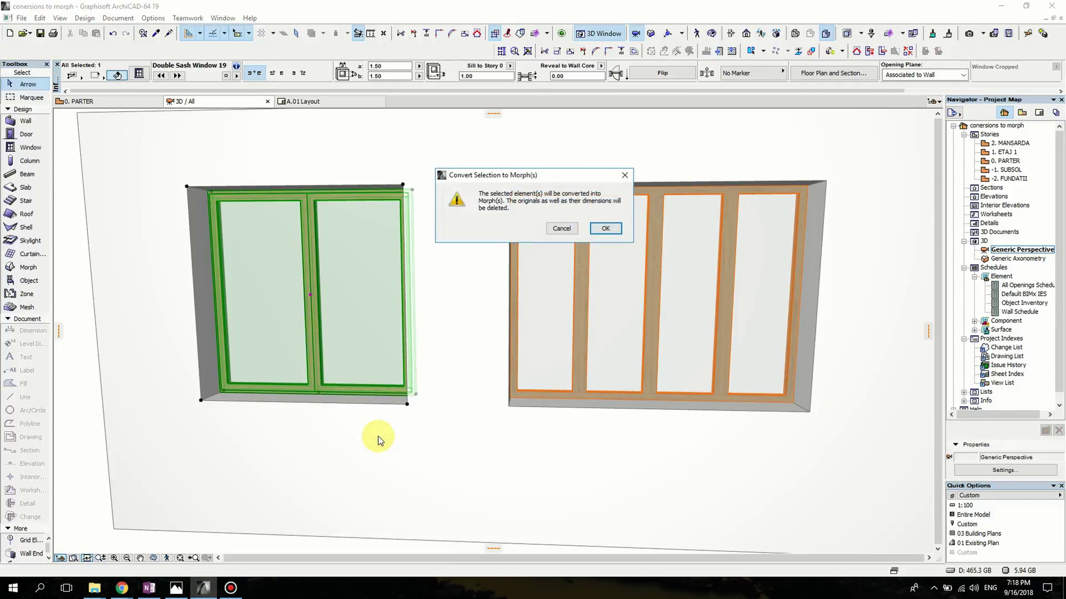
left_click(607, 228)
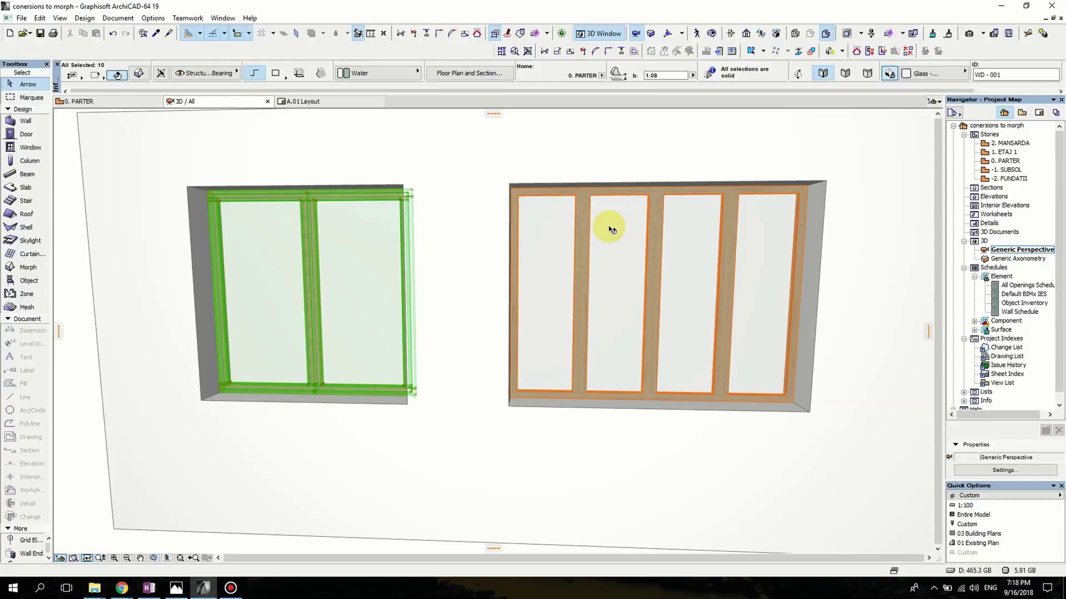
Step: Rotate the left sash's glass, rails and frame morphs about 29° open around their lower-left corner
scroll(283, 249, "up", 3)
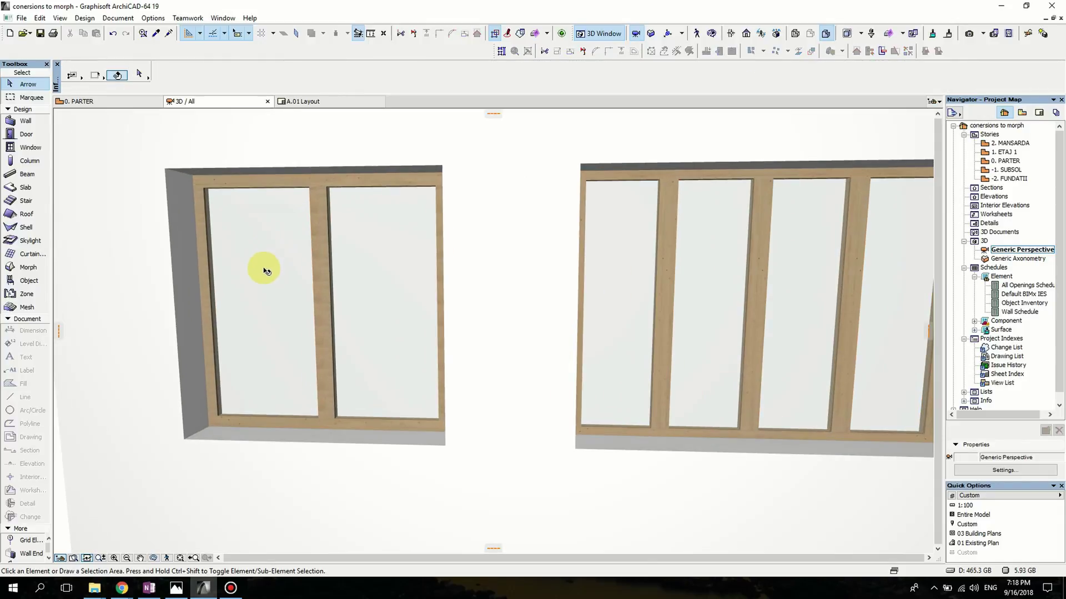
left_click(265, 269)
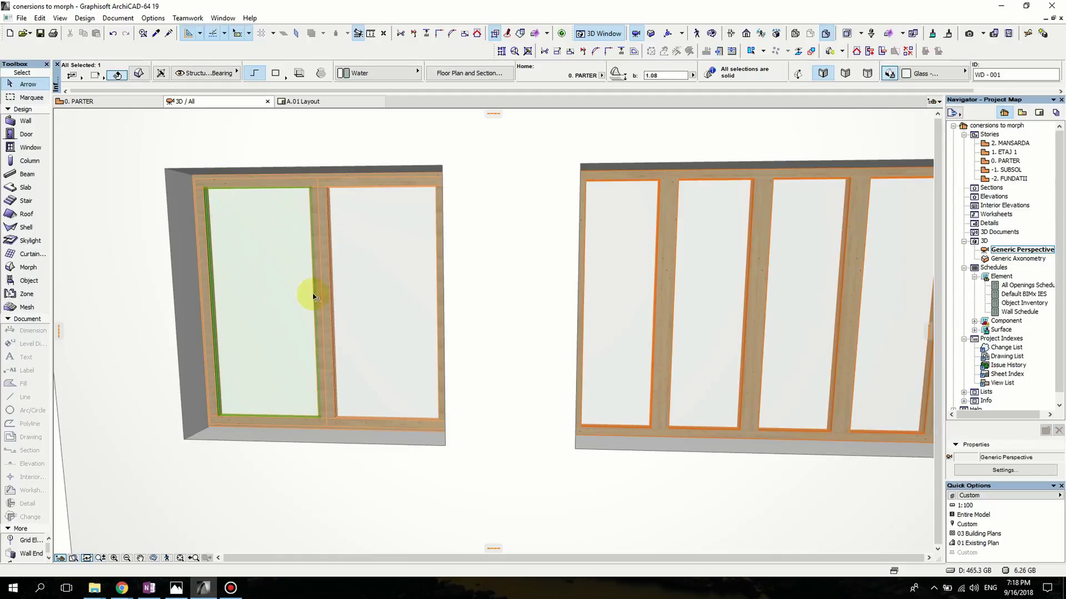
left_click(267, 184, "shift")
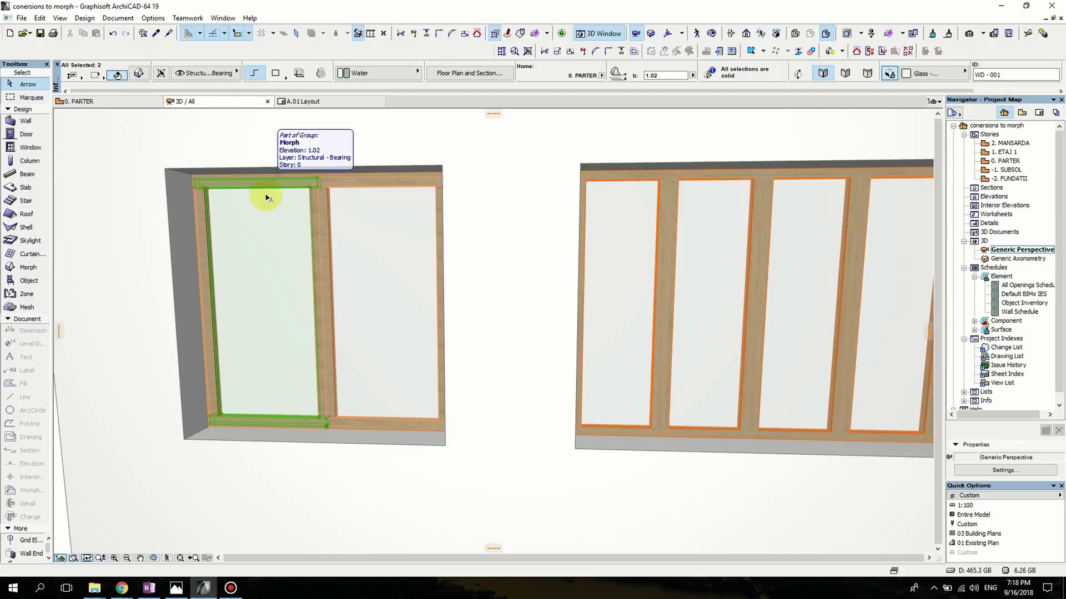
left_click(201, 232, "shift")
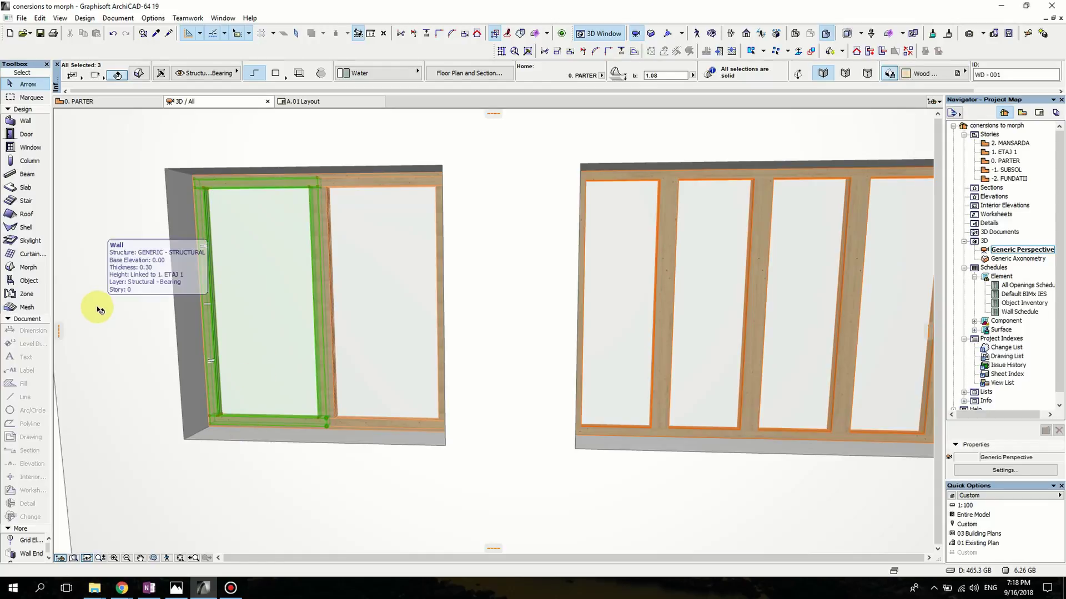
key("ctrl+e")
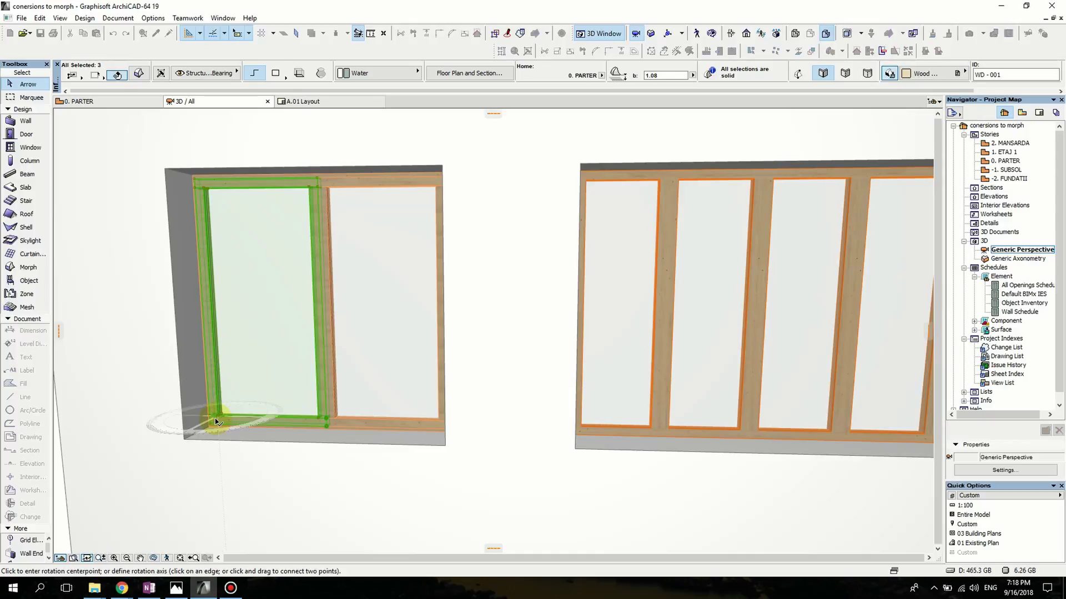
left_click(217, 418)
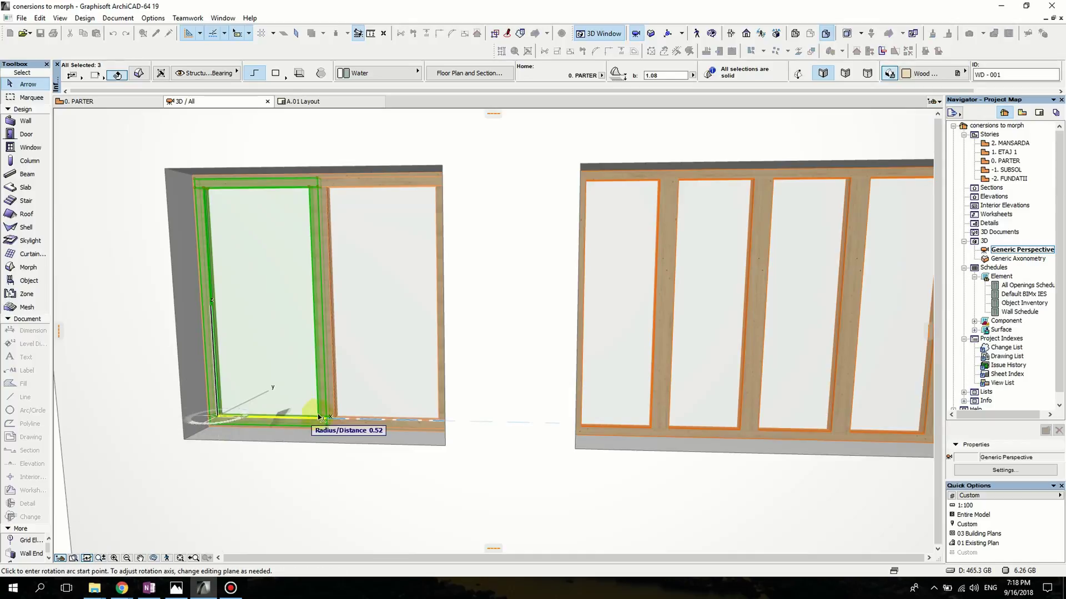
left_click(371, 418)
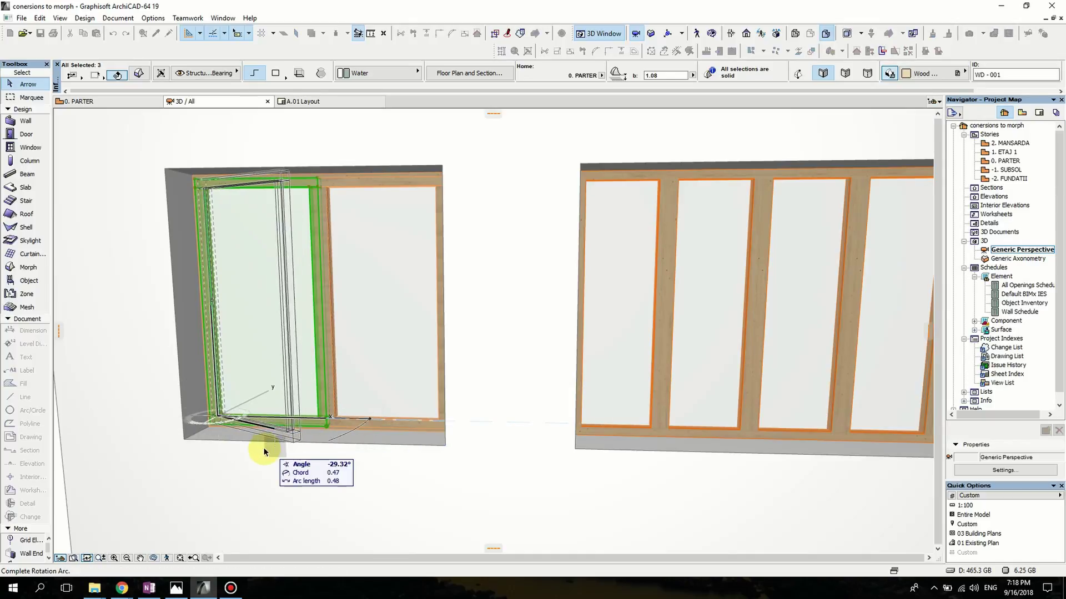
left_click(240, 449)
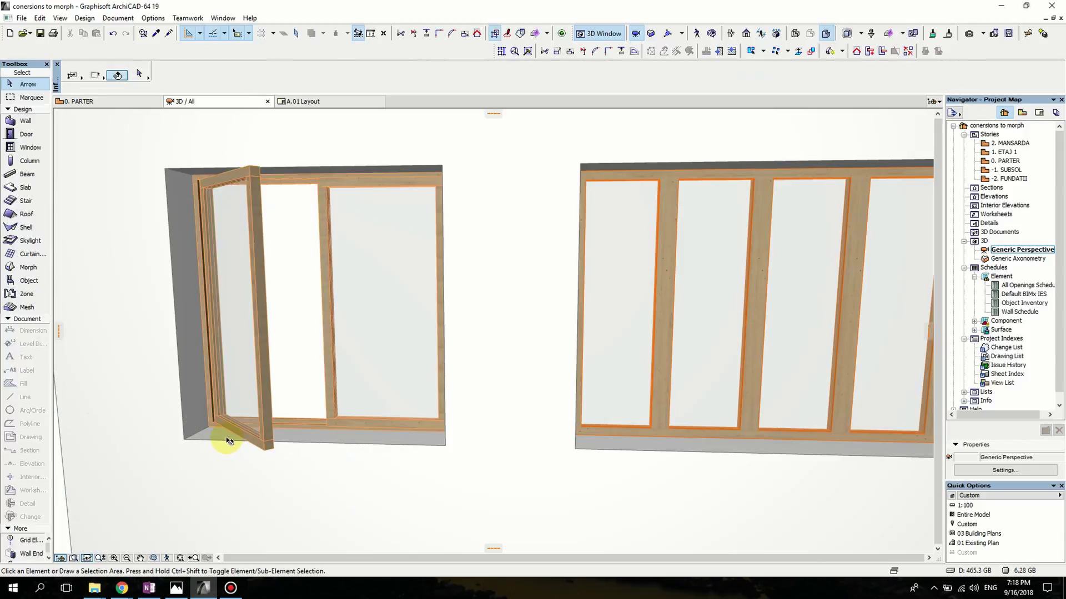
left_click(154, 558)
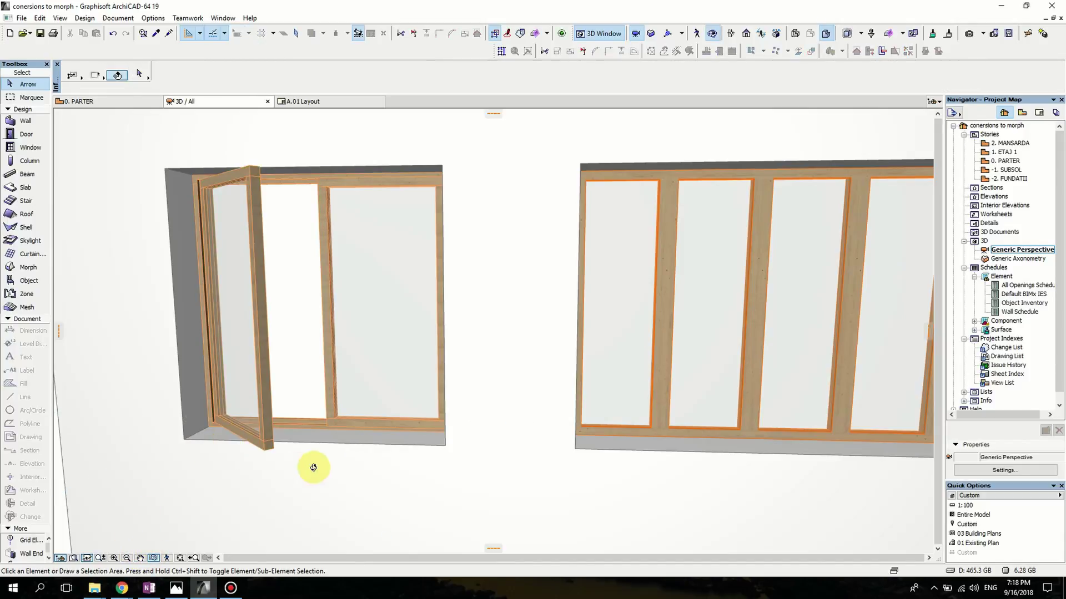
Step: Select the Horizontal Multi-Sash Window 19 and convert it into morphs, confirming the warning
left_click_drag(311, 467, 471, 401)
left_click_drag(464, 438, 402, 407)
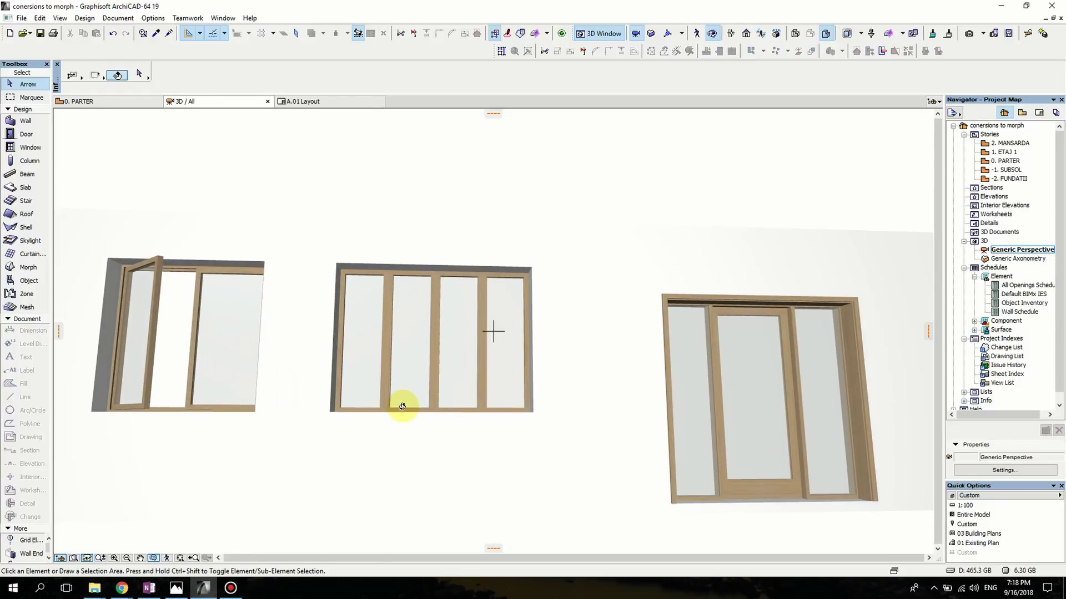
left_click_drag(214, 428, 441, 334)
left_click(441, 334)
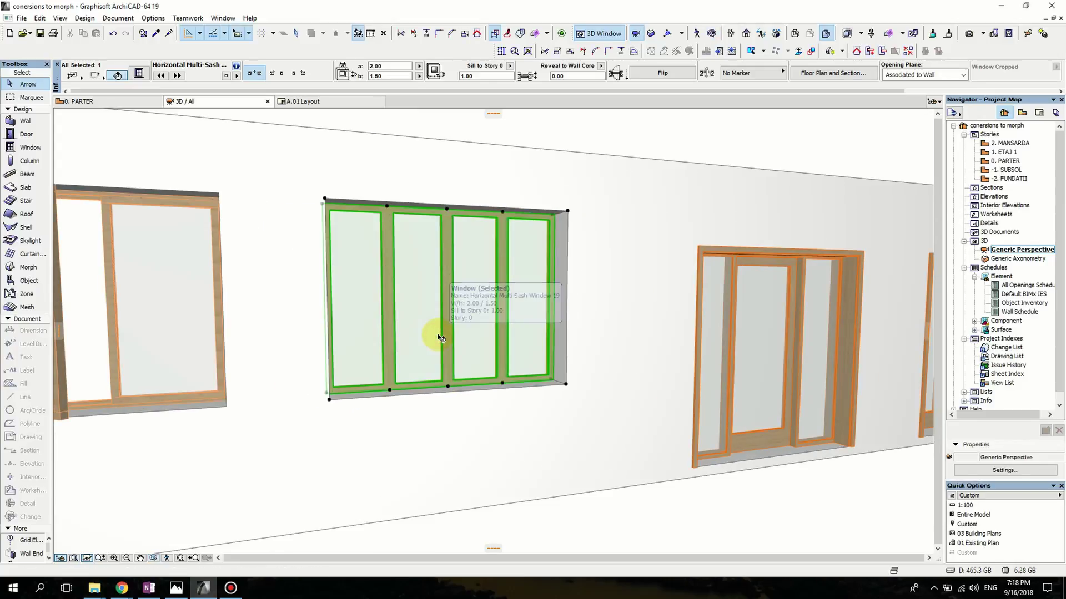
scroll(445, 316, "up", 3)
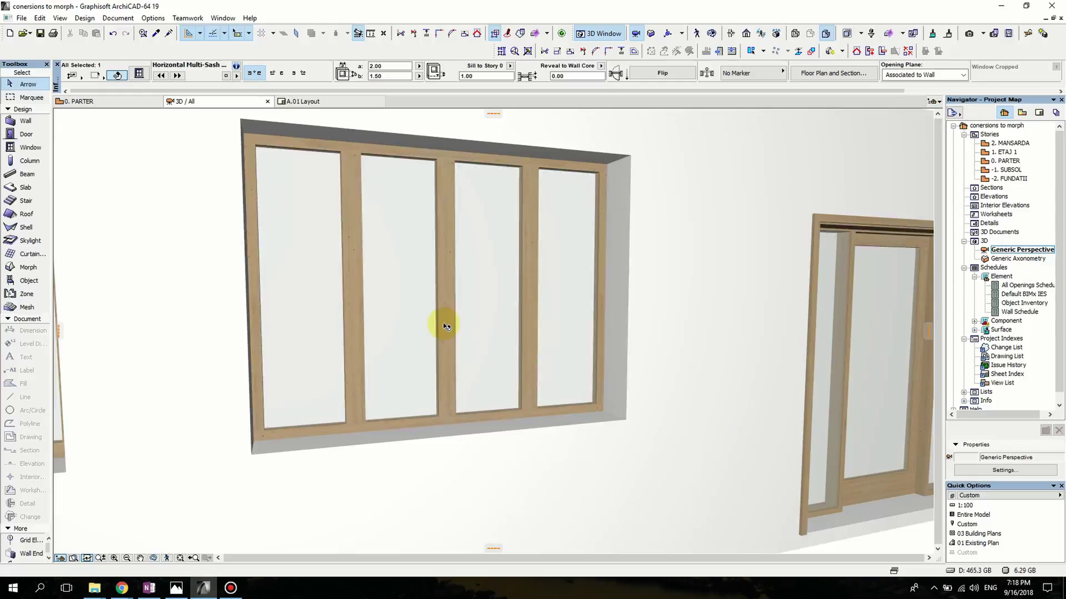
left_click(444, 326)
right_click(433, 317)
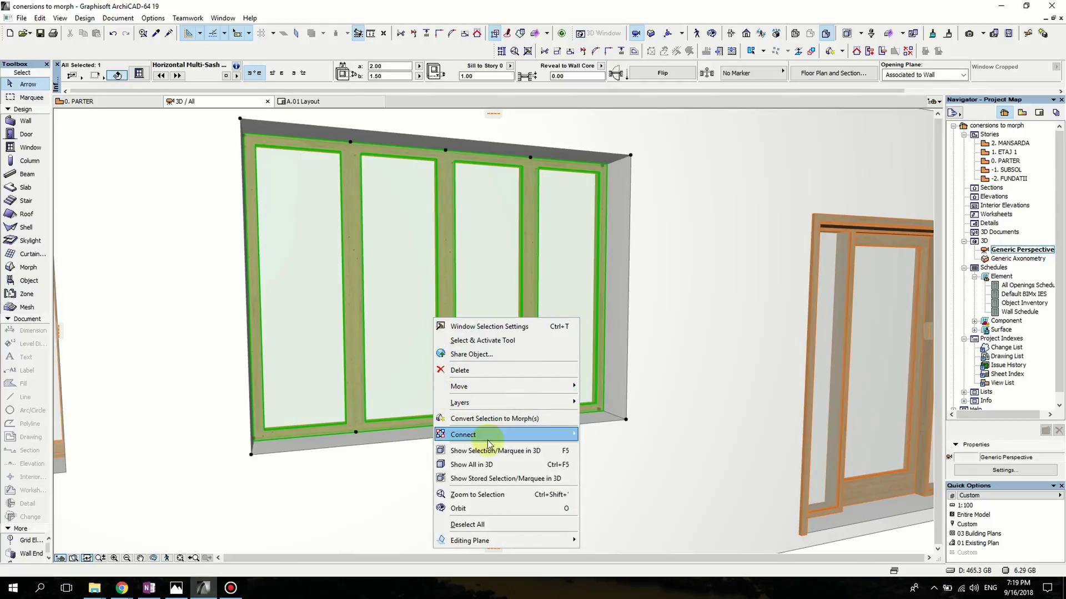
left_click(520, 419)
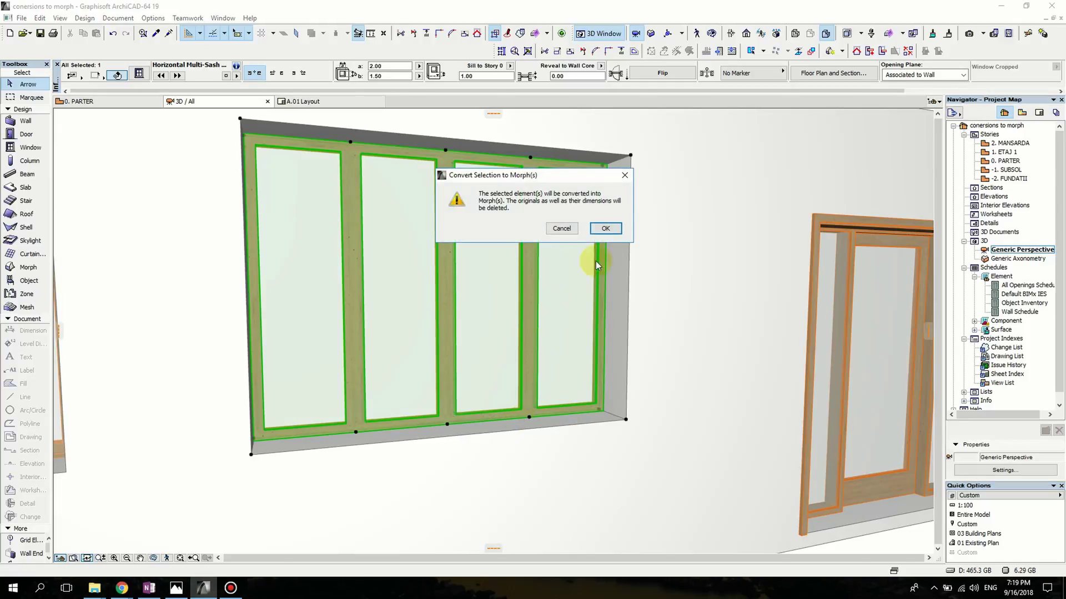
left_click(608, 228)
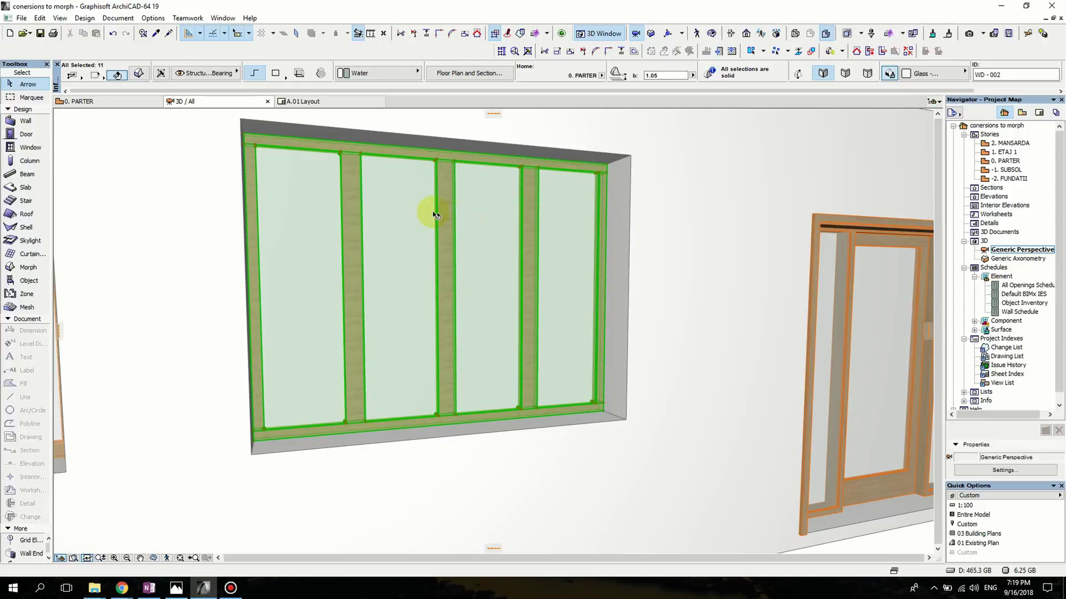
Step: Swing the multi-sash window's left glass pane and adjacent mullion outward about the pane's bottom-left corner
key("Escape")
middle_click_drag(352, 316, 386, 303)
middle_click_drag(465, 226, 387, 210, "shift")
left_click(338, 214)
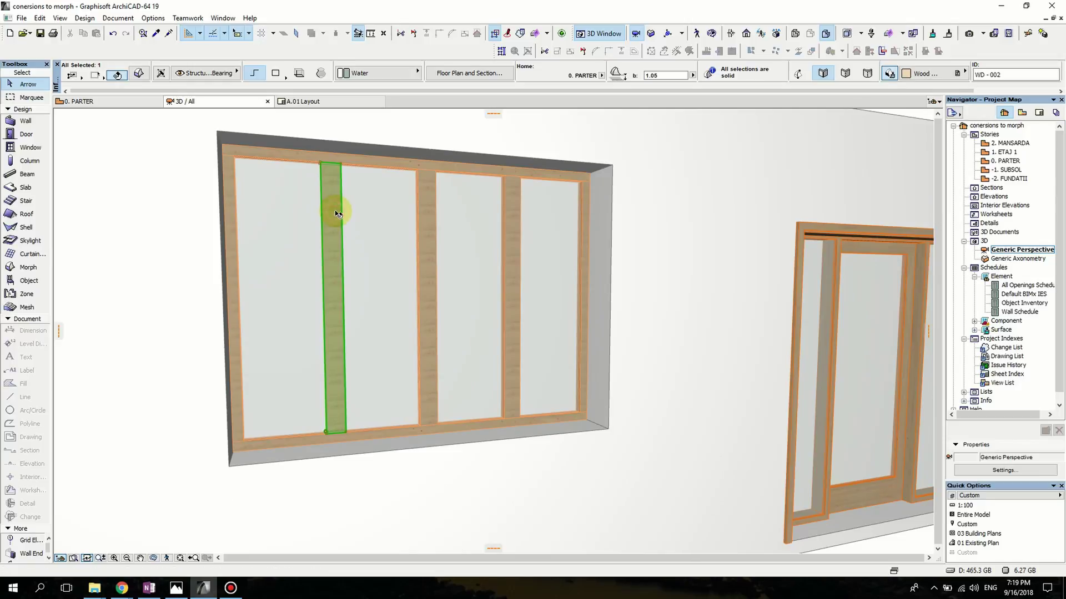
left_click(289, 233, "shift")
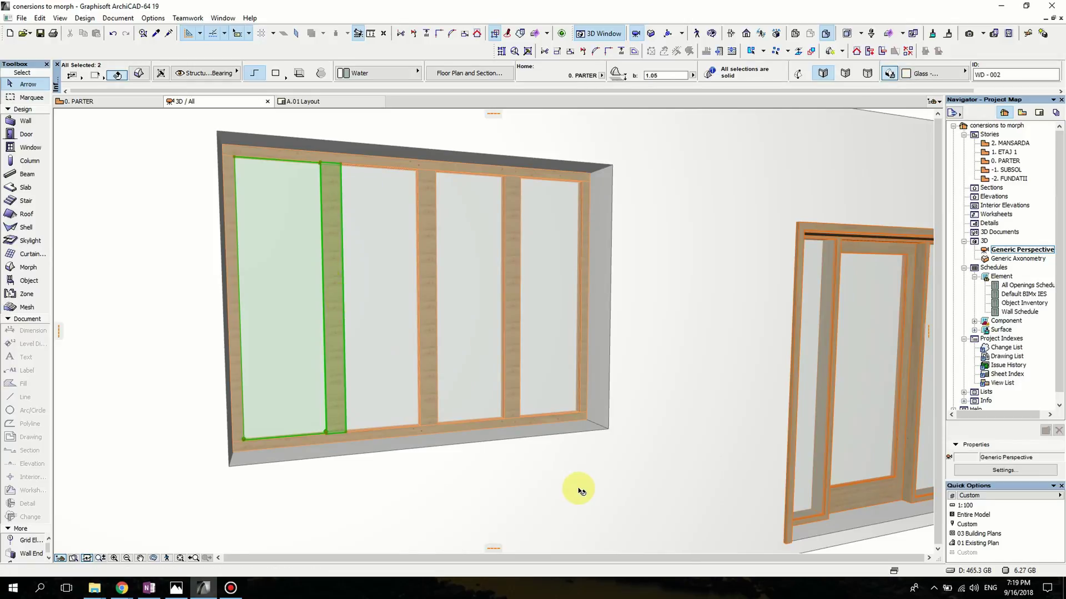
key("ctrl+e")
left_click(243, 439)
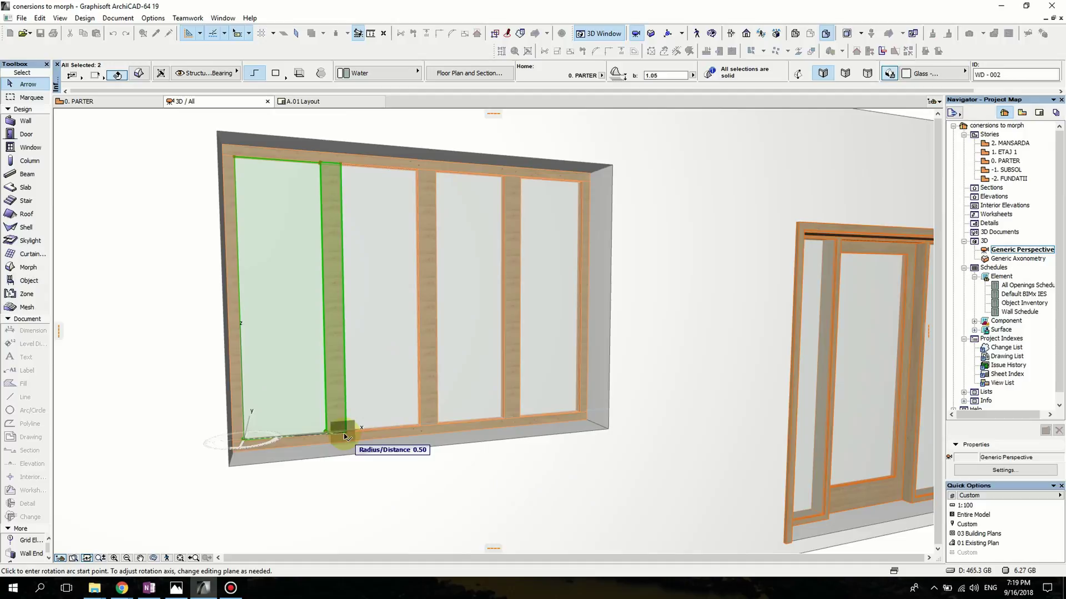
left_click(349, 437)
left_click(309, 470)
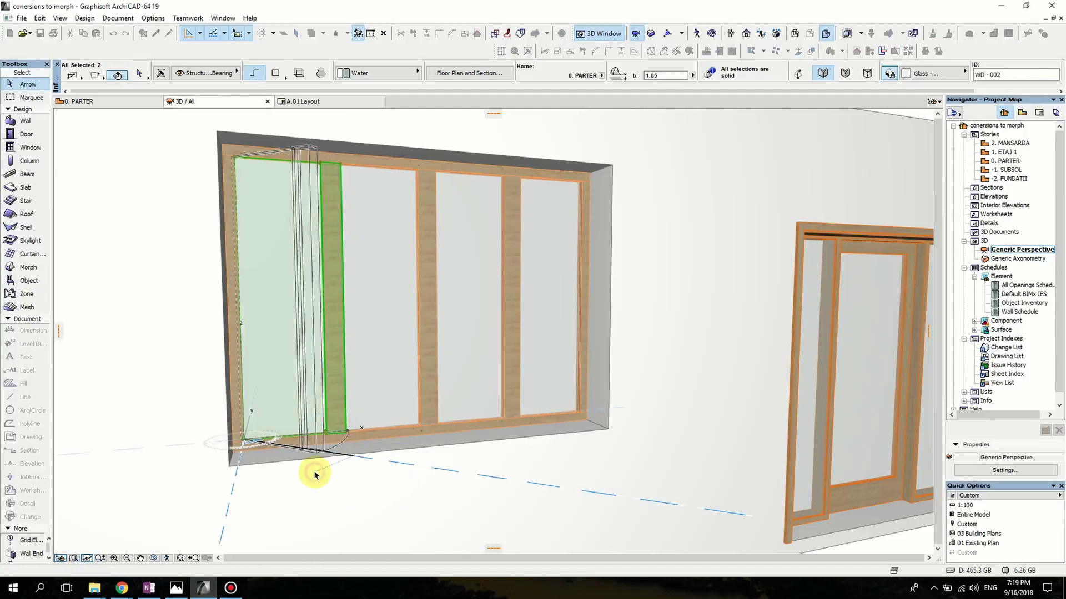
mouse_move(474, 431)
middle_mouse_down()
mouse_move(436, 530)
mouse_move(428, 488)
mouse_move(454, 383)
middle_mouse_up()
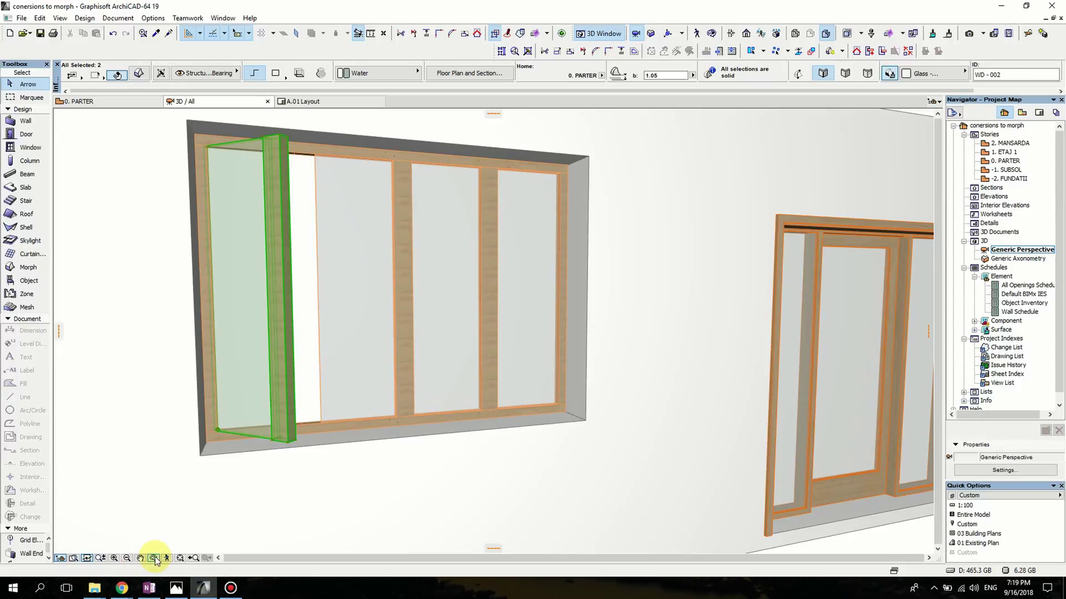
middle_click_drag(605, 368, 561, 225, "shift")
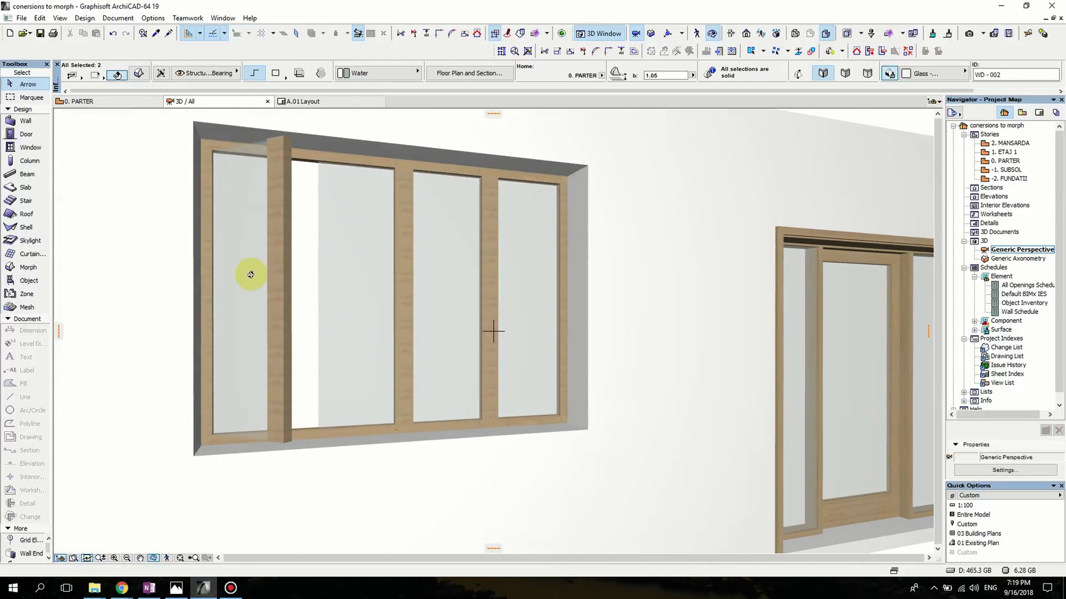
middle_click_drag(526, 311, 424, 447, "shift")
Step: Select the Door with 2 Sidelights 19 and convert it into morphs, confirming the dialog
scroll(388, 348, "up", 4)
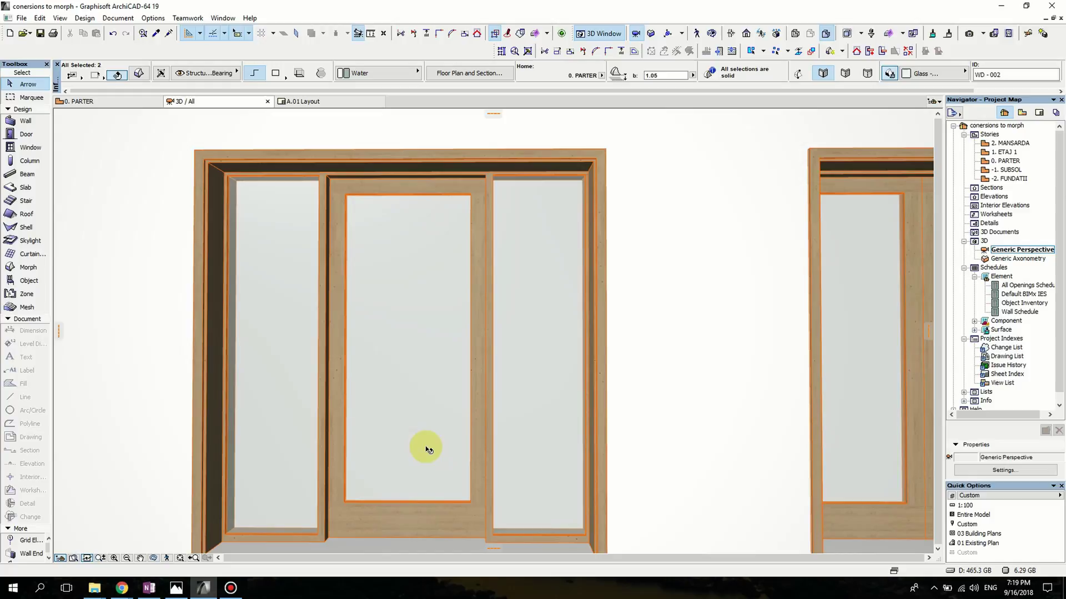
scroll(465, 399, "down", 2)
left_click(497, 340)
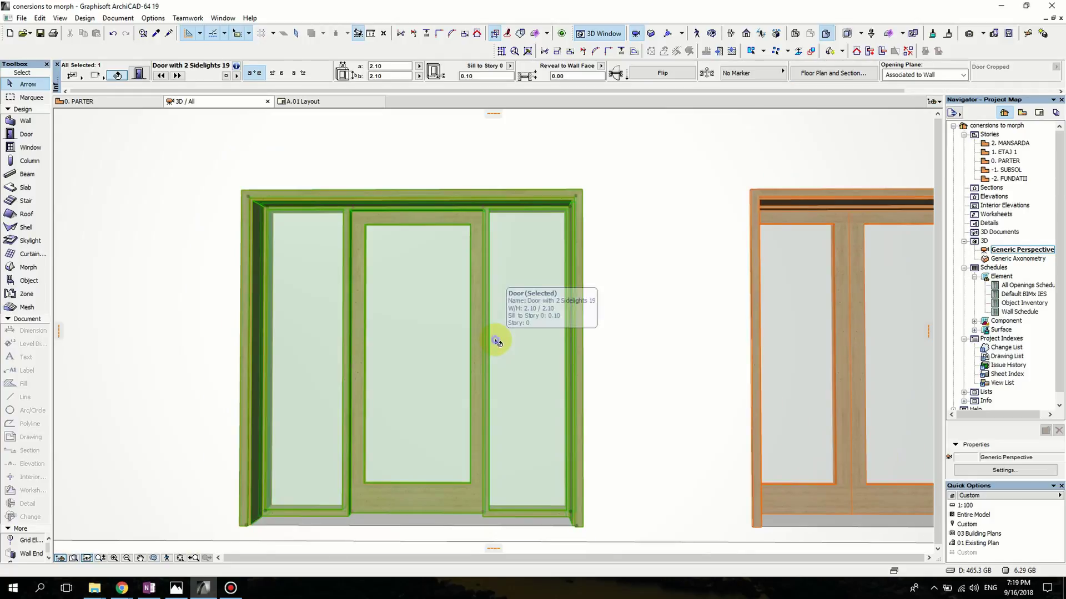
right_click(497, 341)
left_click(552, 440)
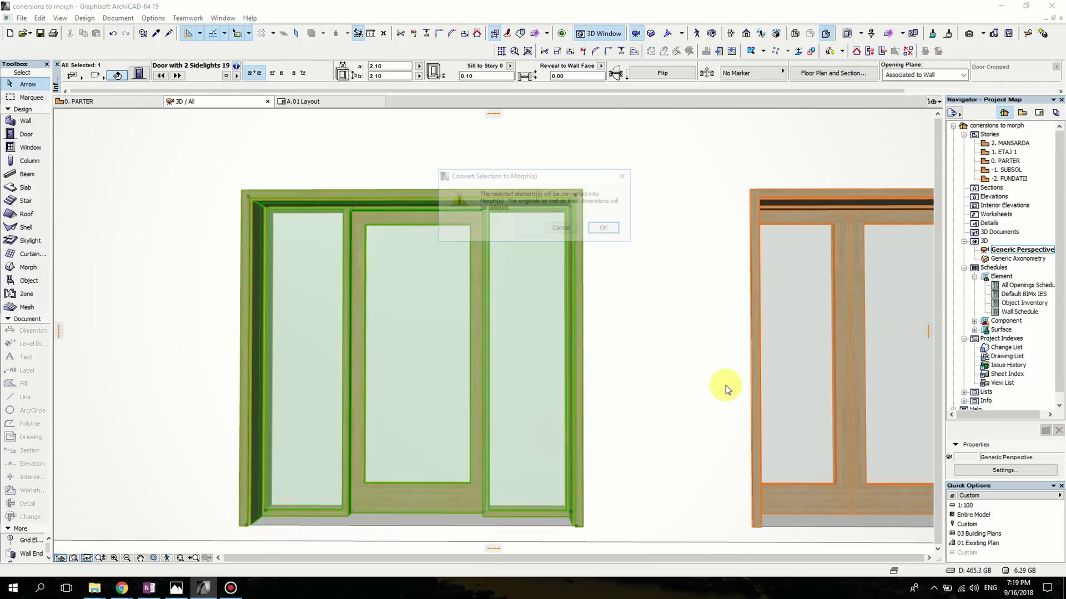
left_click(608, 229)
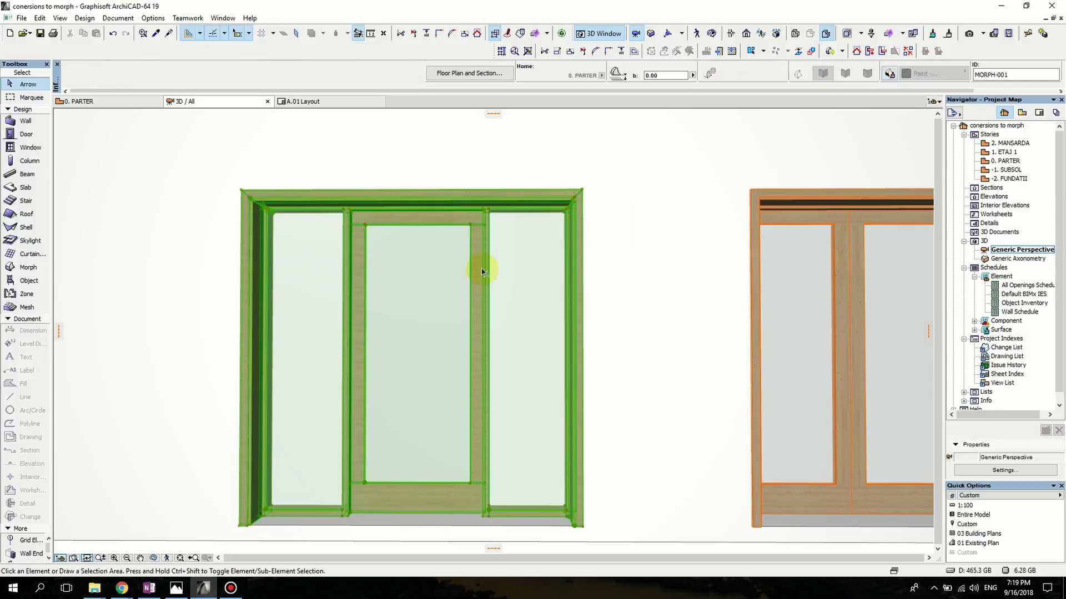
Step: Rotate the sidelight door's centre glass, rails and stile morphs open about the leaf's lower-left corner
scroll(408, 218, "up", 3)
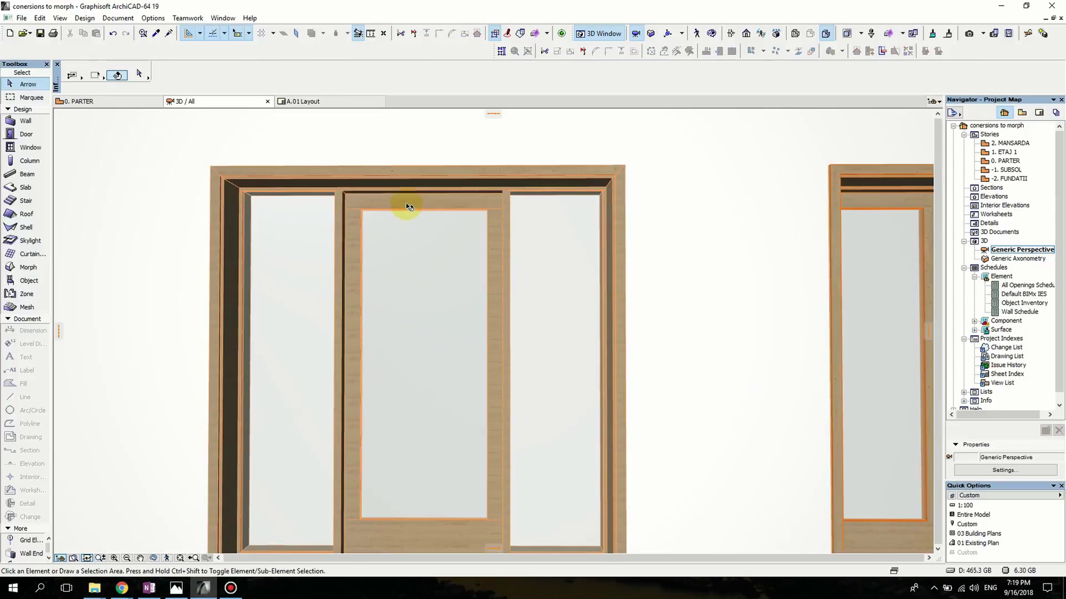
left_click(416, 243)
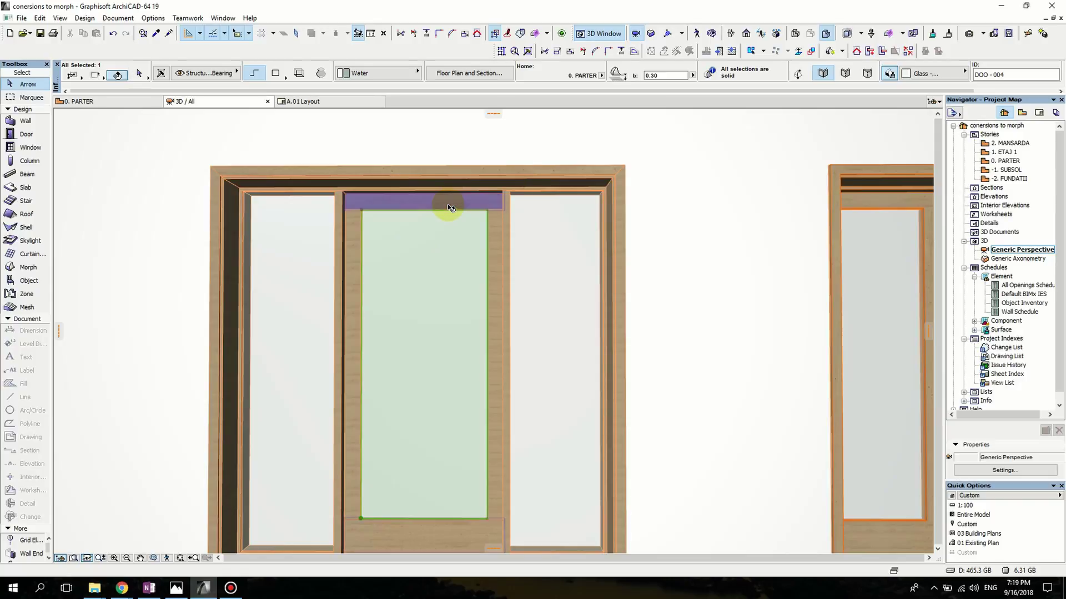
left_click(447, 205, "shift")
left_click(356, 276, "shift")
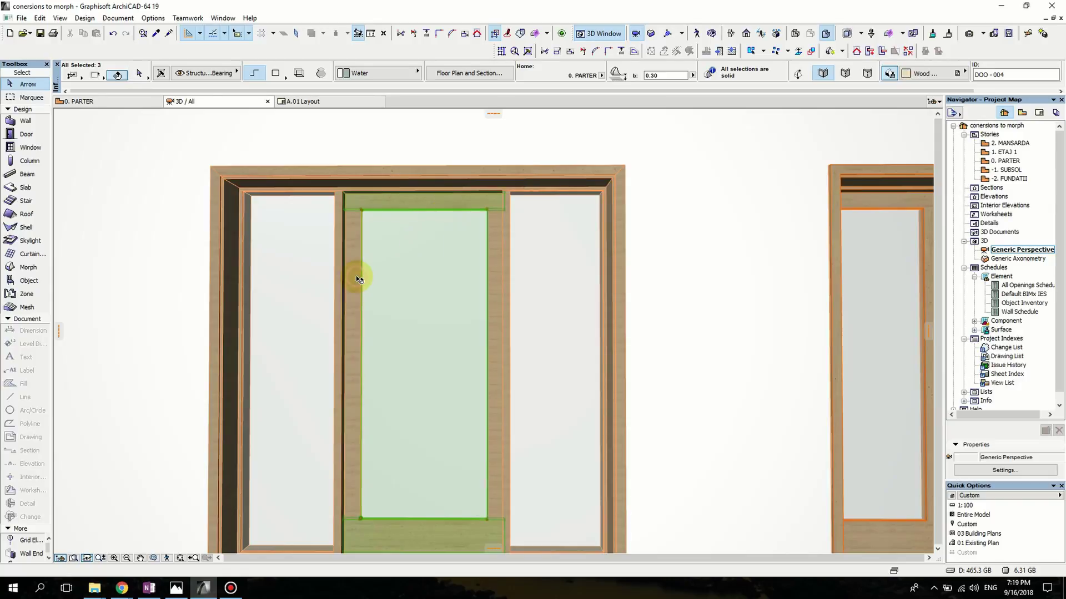
scroll(444, 357, "down", 3)
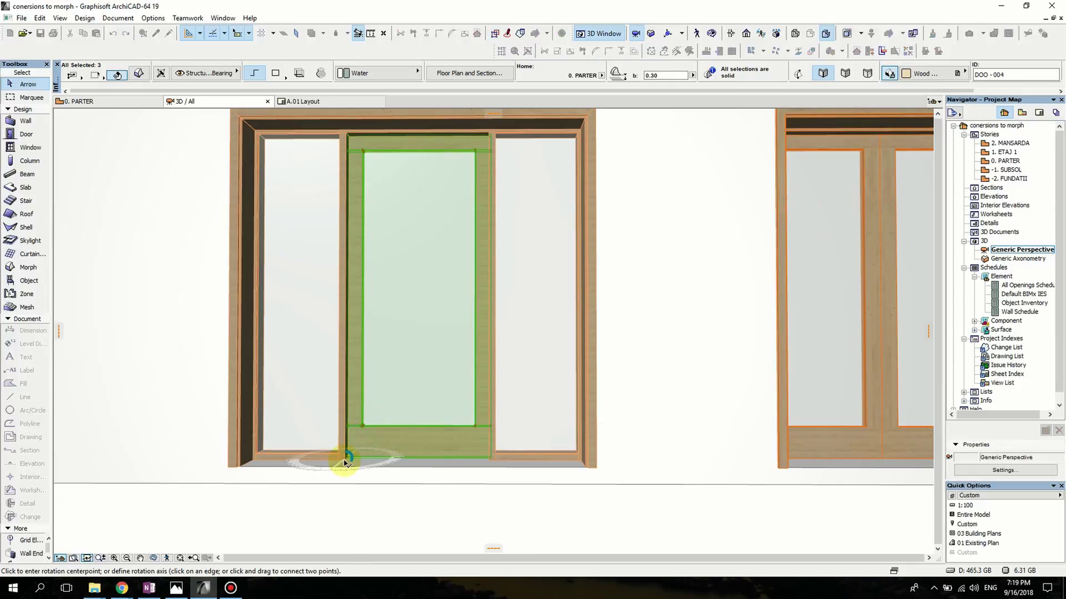
left_click(344, 460)
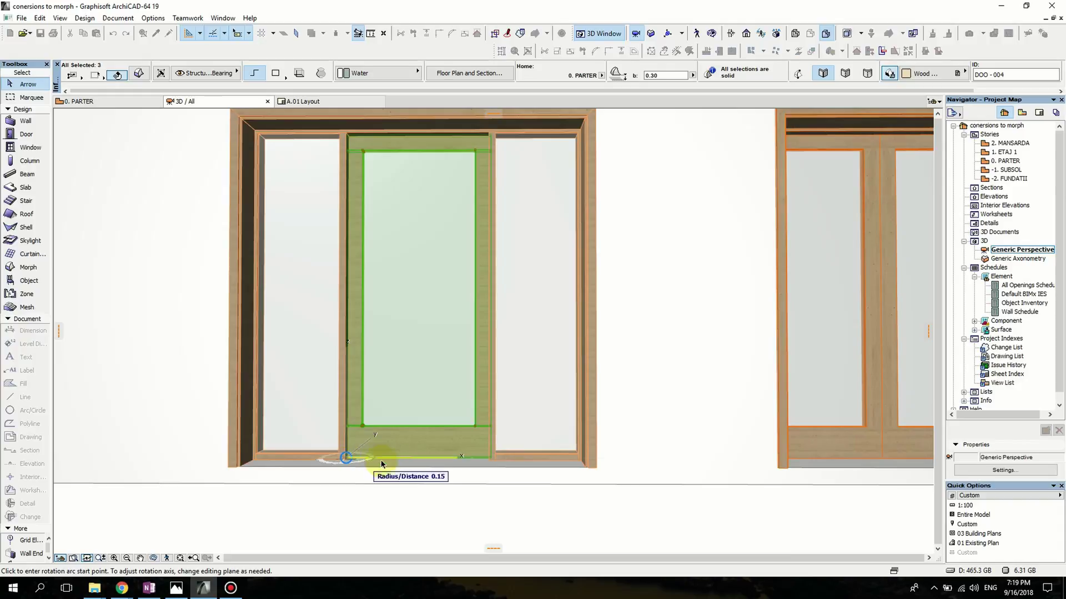
left_click(481, 459)
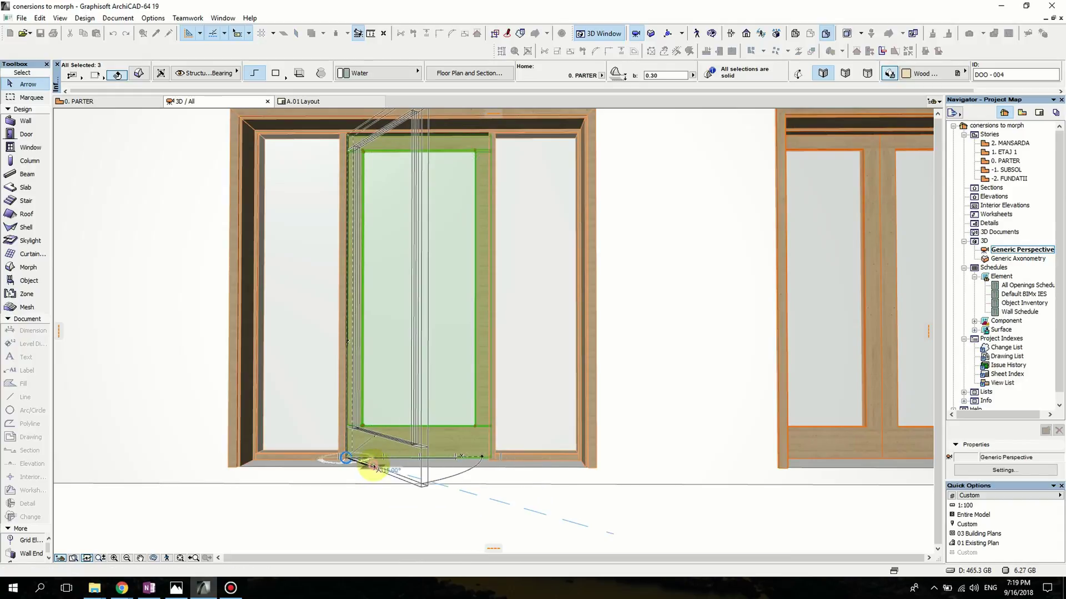
left_click(373, 468)
key("Escape")
scroll(309, 424, "down", 5)
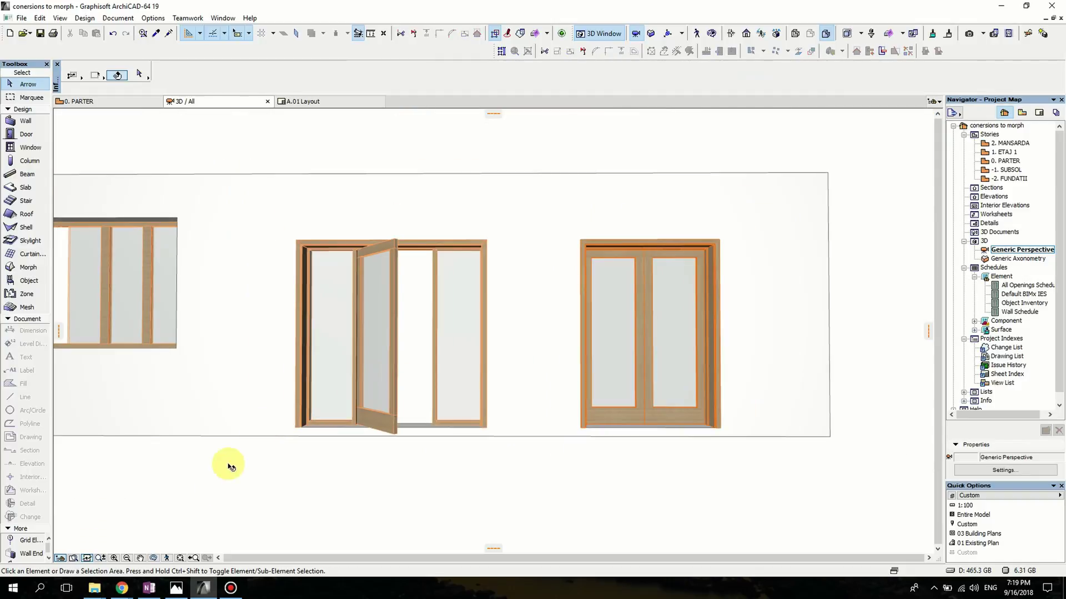
Step: Orbit into perspective and convert the double door into morphs via Convert Selection to Morph(s)
left_click(153, 559)
left_click_drag(564, 352, 605, 398)
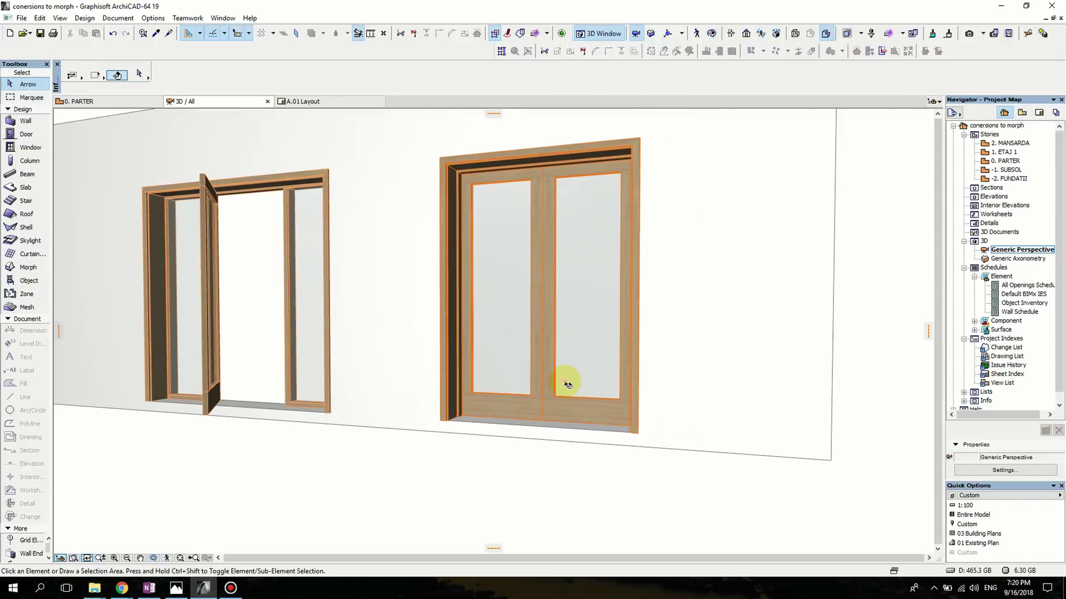
left_click(566, 376)
right_click(565, 381)
left_click(626, 251)
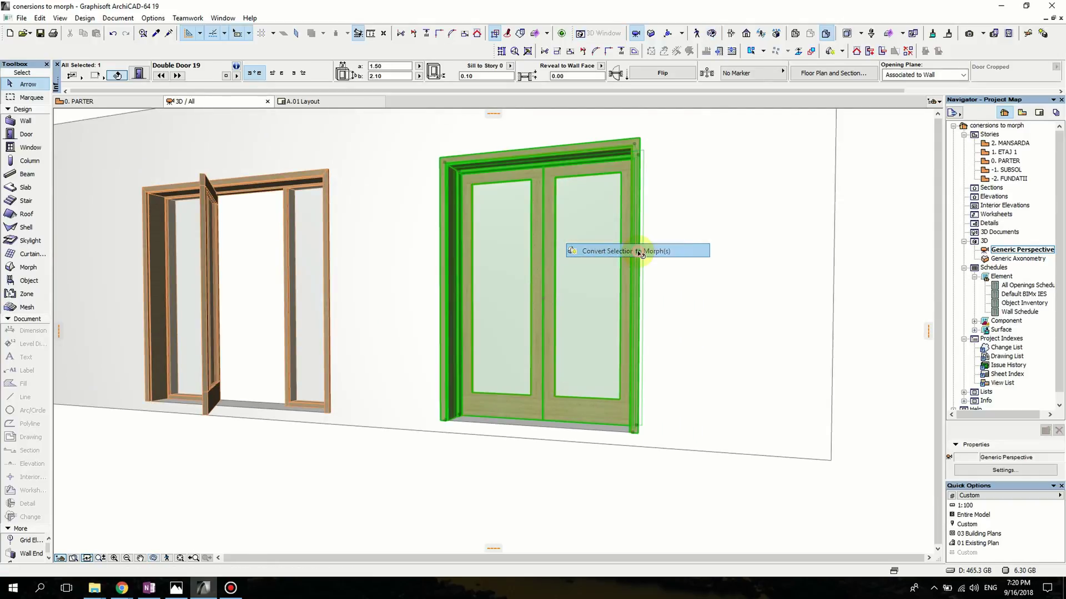
left_click(614, 295)
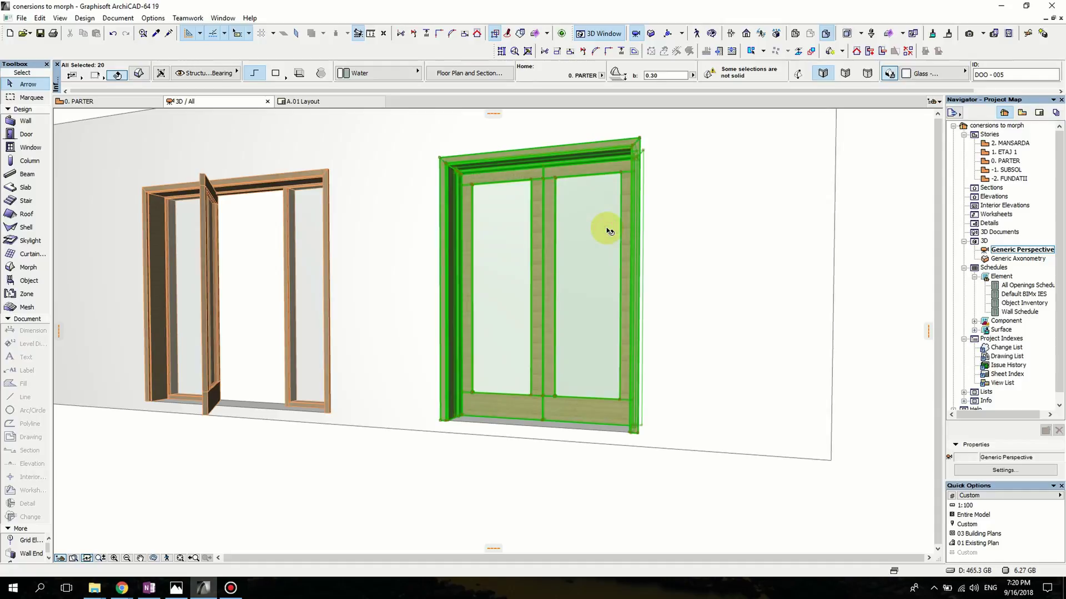
scroll(548, 404, "up", 3)
key("Escape")
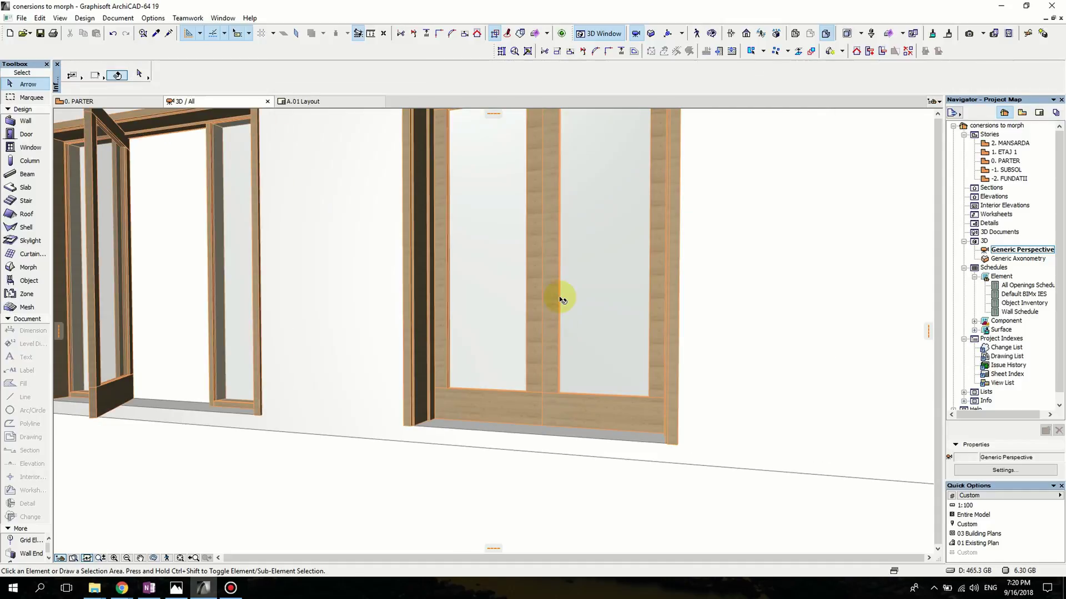
Step: Rotate the left leaf's glass, rails and stile open about its lower corner with Ctrl+E
left_click(497, 261)
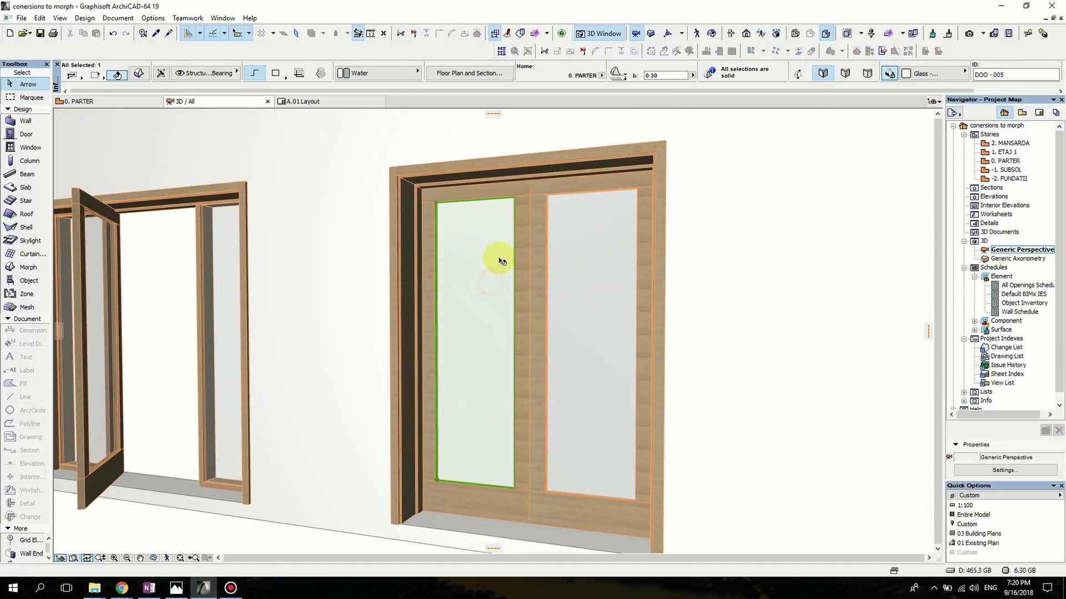
left_click(500, 189, "shift")
left_click(528, 224, "shift")
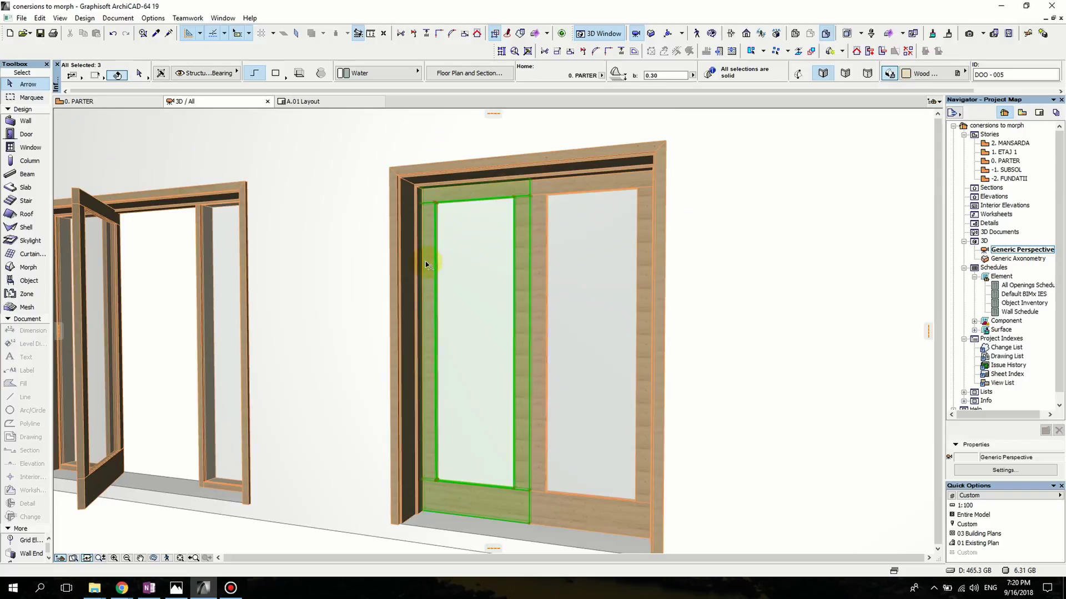
middle_click_drag(506, 381, 502, 348)
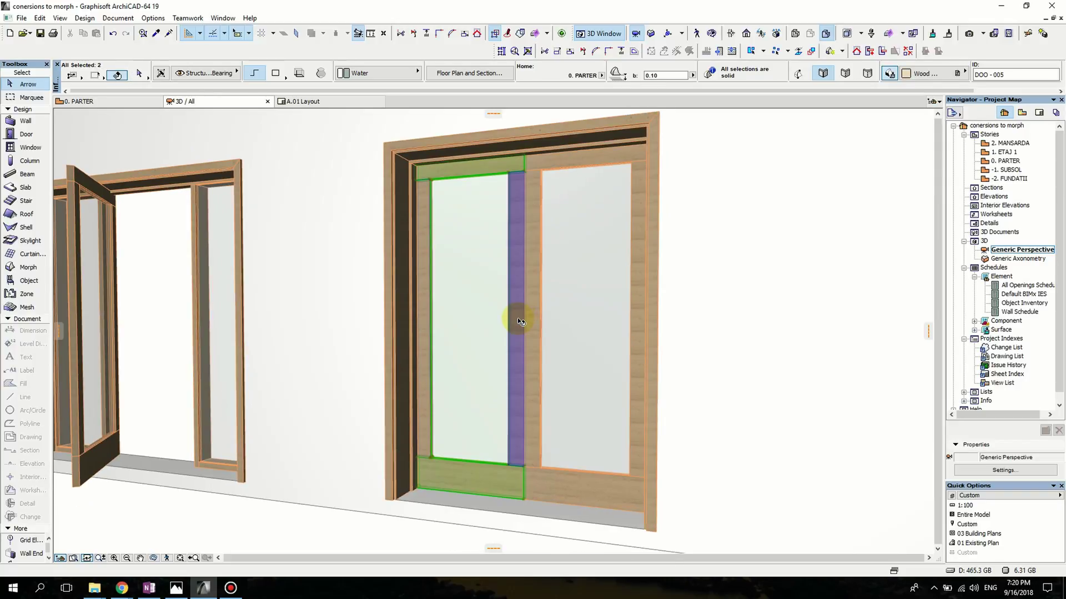
key("ctrl+e")
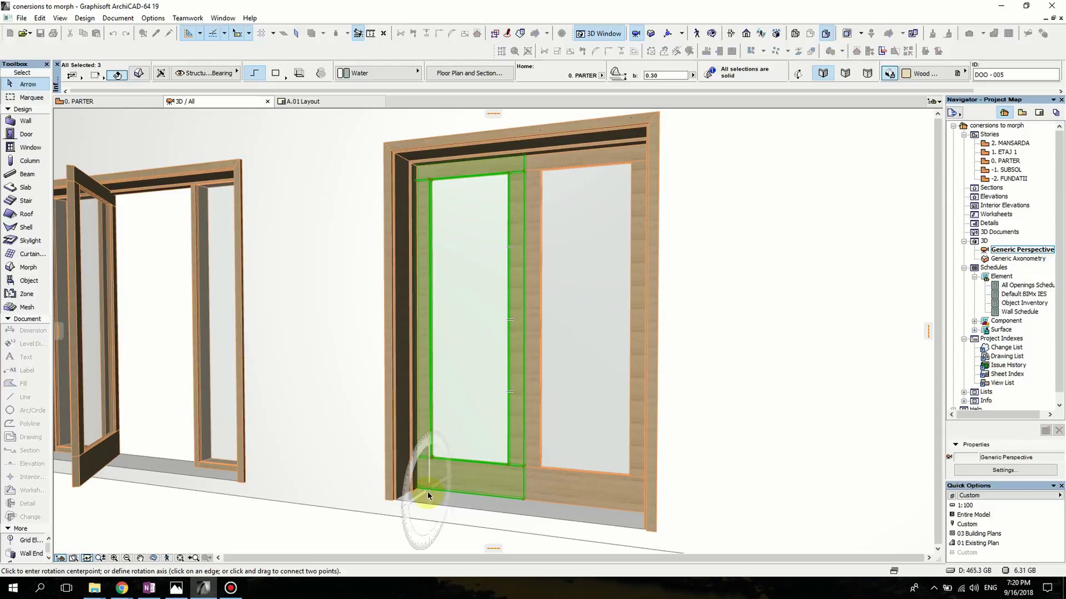
left_click(418, 491)
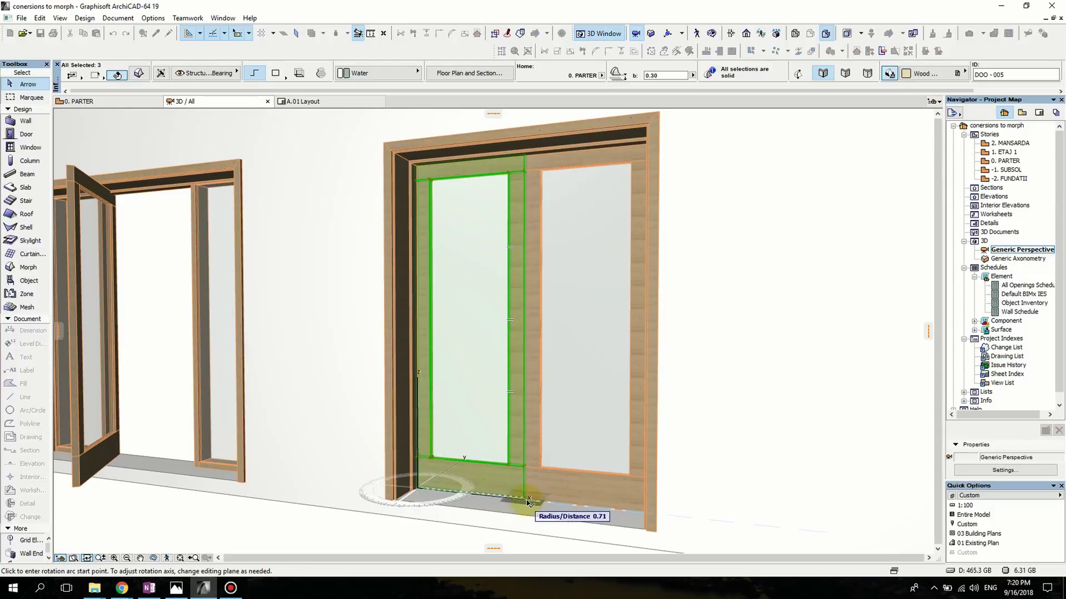
left_click(478, 494)
left_click(389, 509)
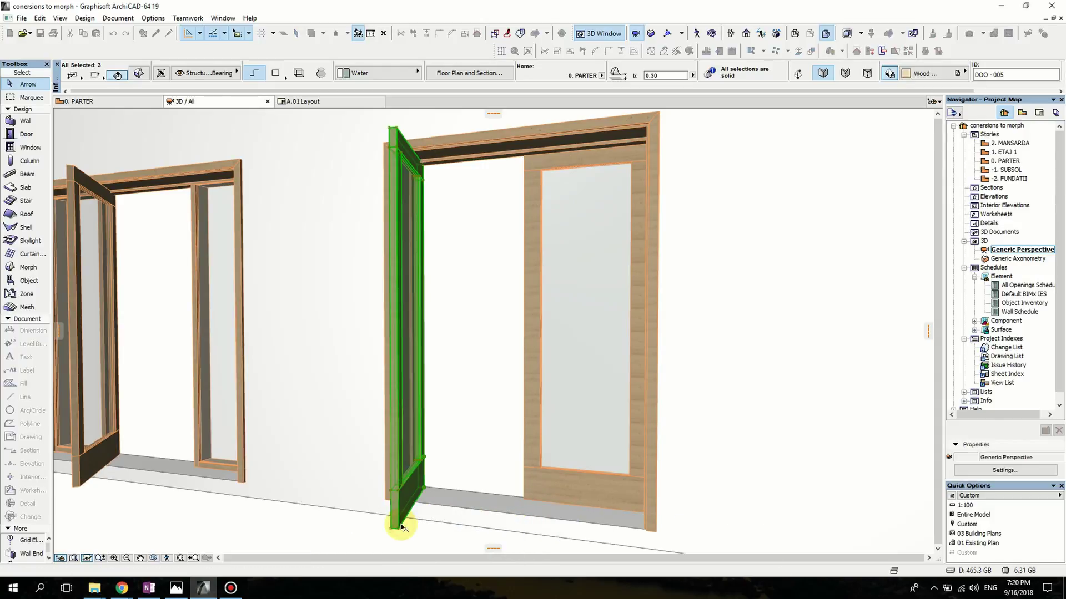
key("Escape")
scroll(392, 460, "down", 3)
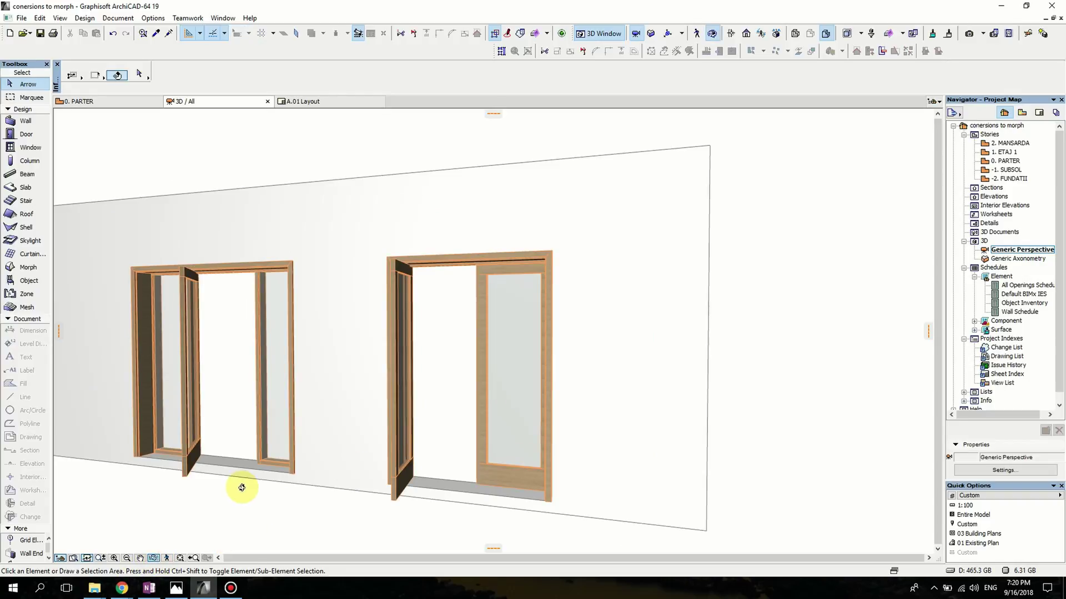
Step: Select the right door's top frame, open leaf top, jambs, bottom panel and glass morphs
left_click_drag(241, 487, 190, 503)
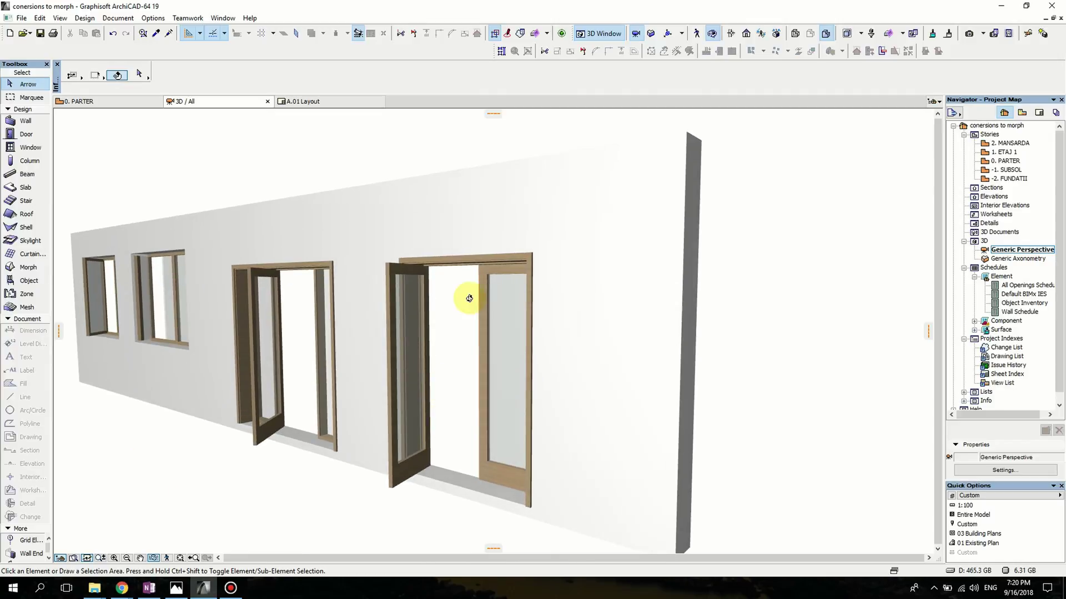
scroll(469, 298, "up", 5)
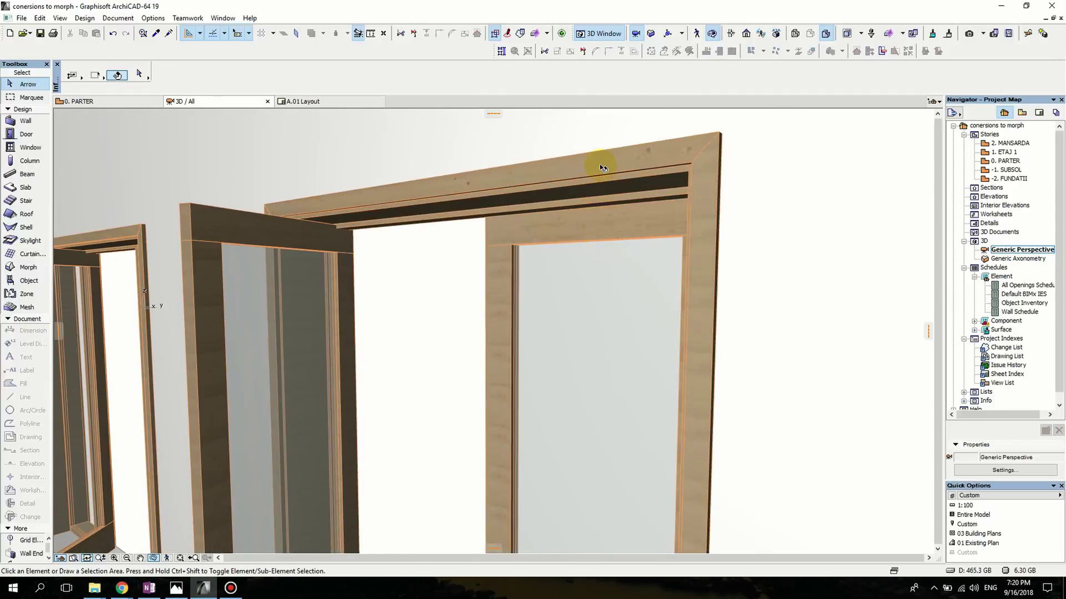
left_click(599, 166)
scroll(483, 281, "down", 3)
scroll(495, 226, "up", 3)
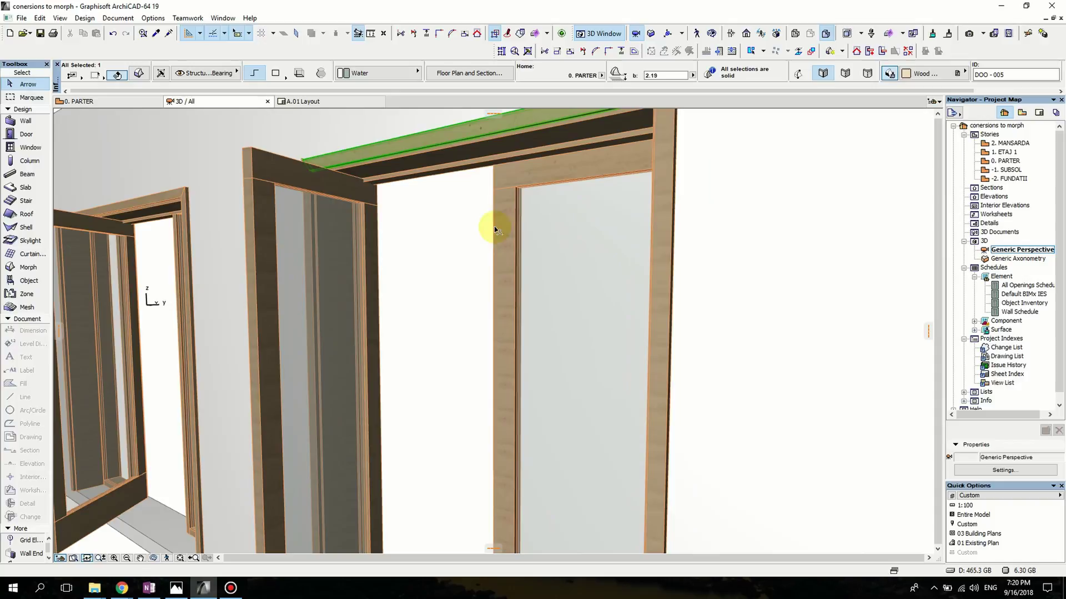
left_click(482, 237)
left_click(345, 192)
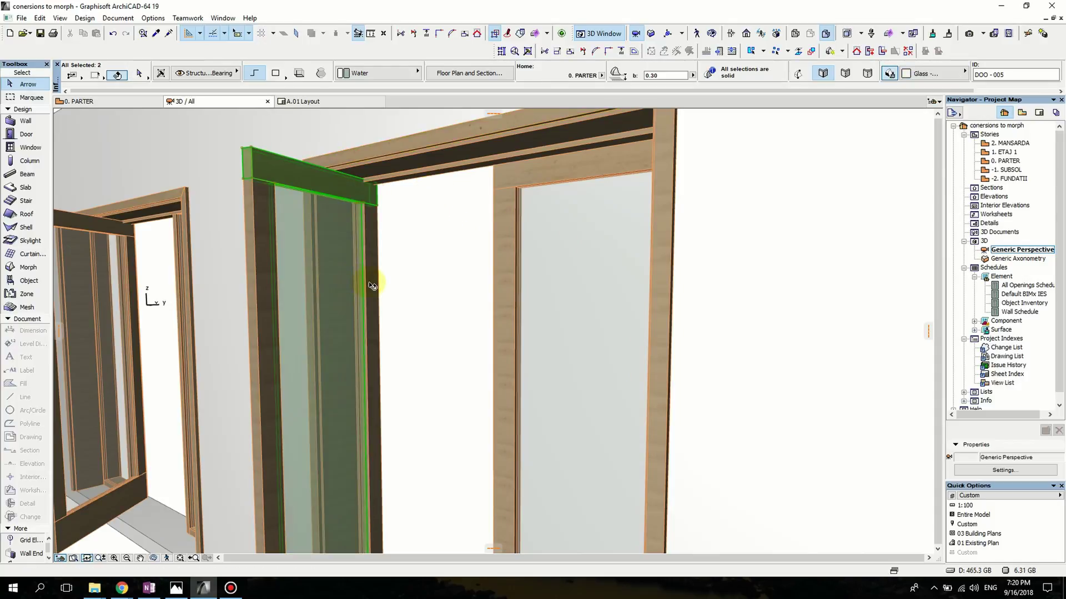
left_click(250, 308, "shift")
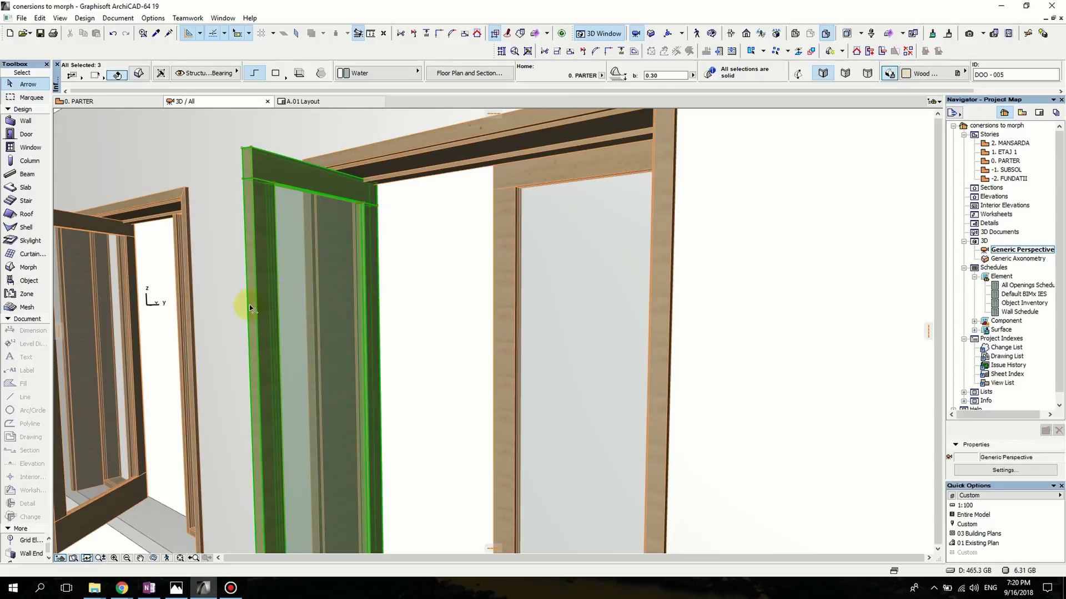
scroll(397, 373, "down", 3)
scroll(383, 262, "up", 4)
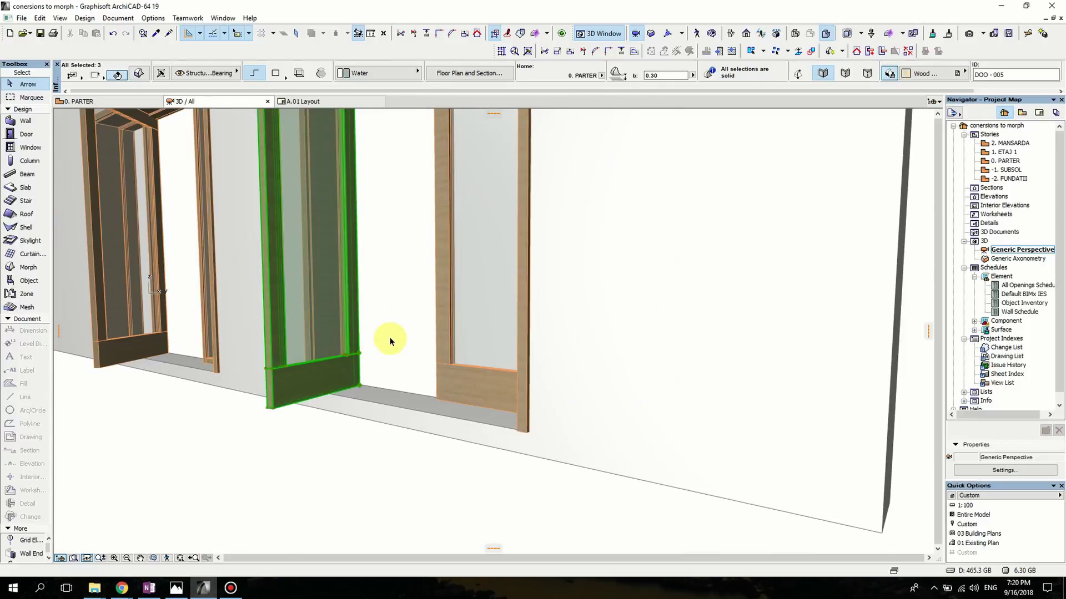
left_click(482, 345, "shift")
left_click(487, 310, "shift")
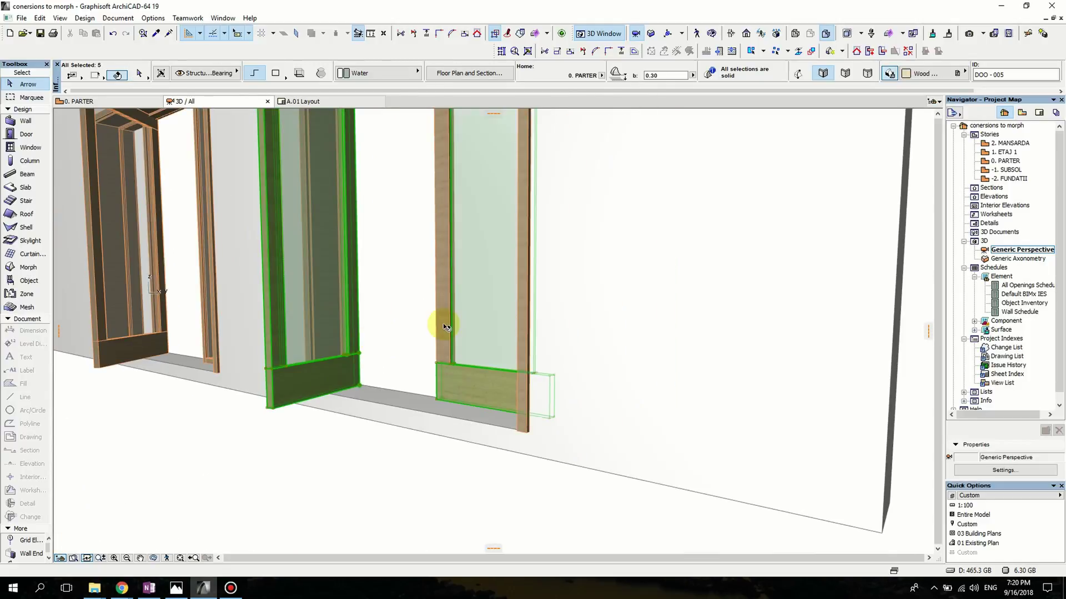
left_click(443, 222, "shift")
scroll(397, 241, "down", 3)
scroll(452, 328, "up", 4)
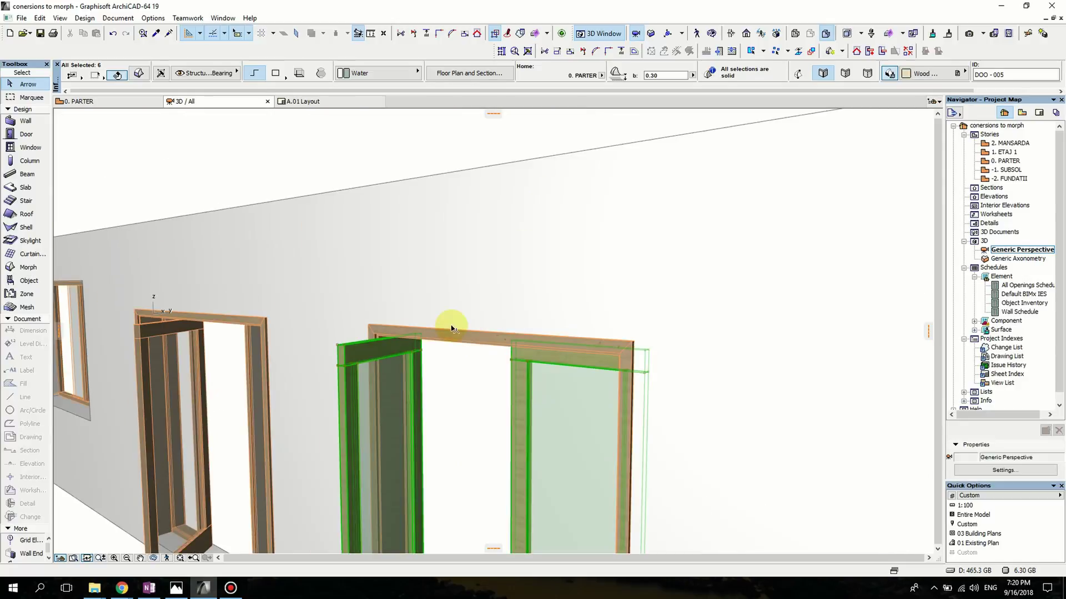
left_click(467, 338, "shift")
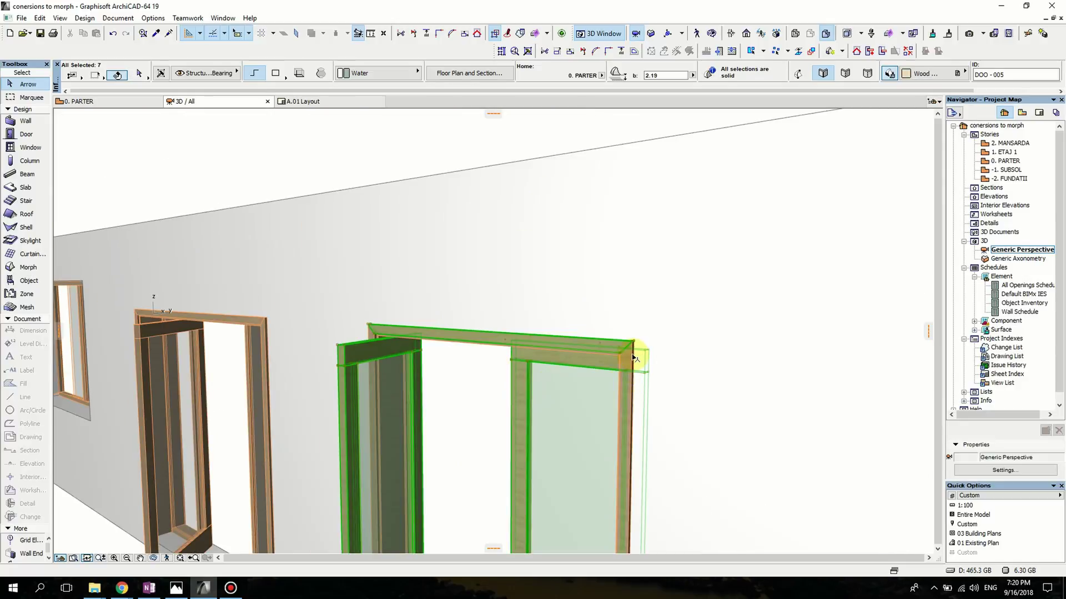
left_click(633, 358, "shift")
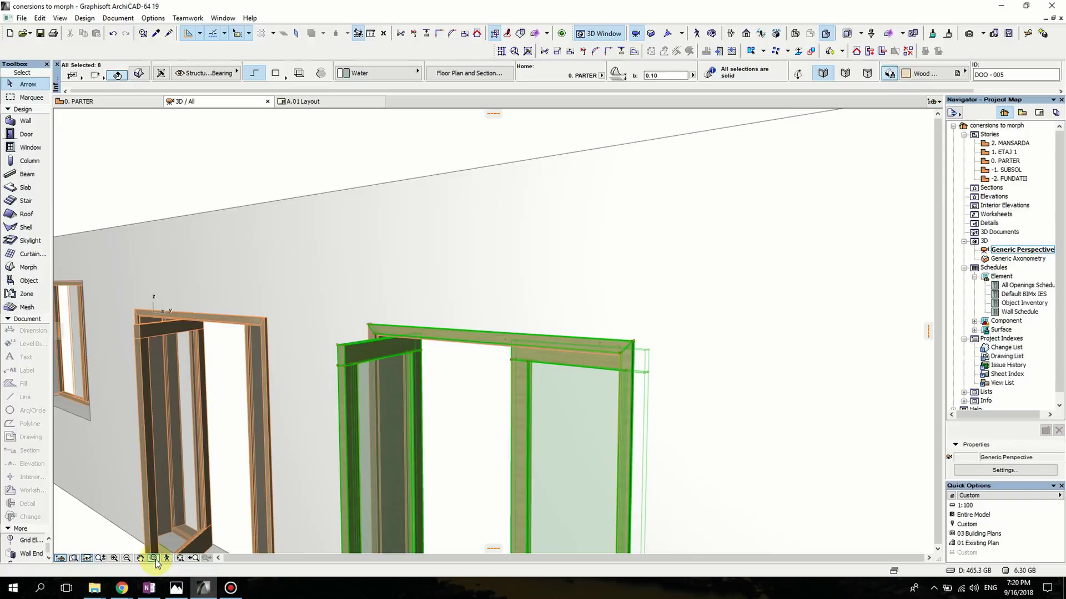
Step: Facing the door head-on, add the left and inner jambs, head pieces and right jamb strips, totalling 15
middle_click_drag(410, 452, 607, 428, "shift")
scroll(666, 333, "up", 3)
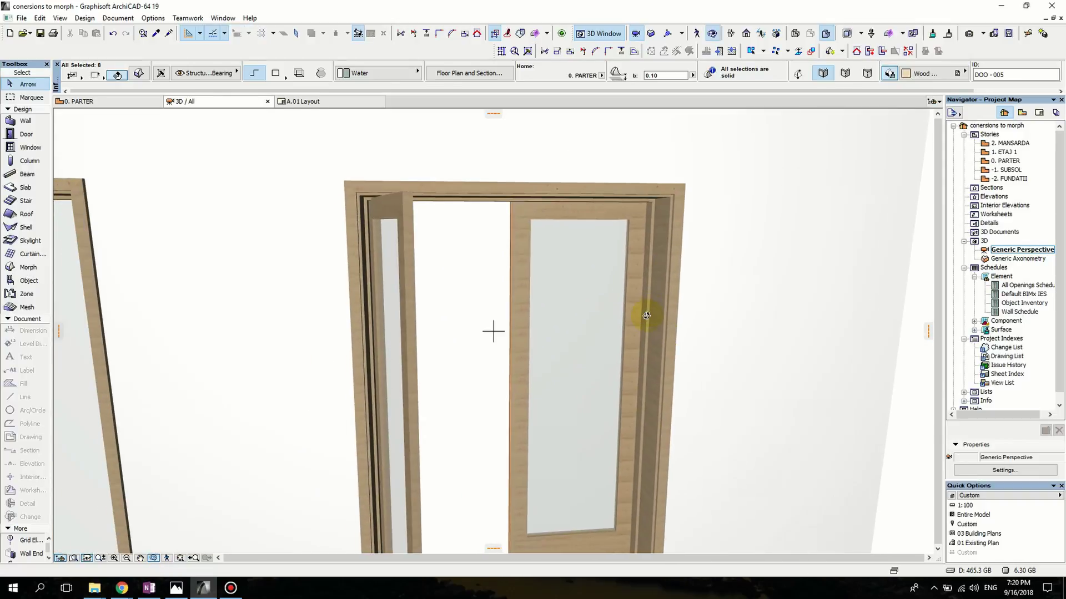
left_click(363, 274, "shift")
scroll(366, 272, "up", 2)
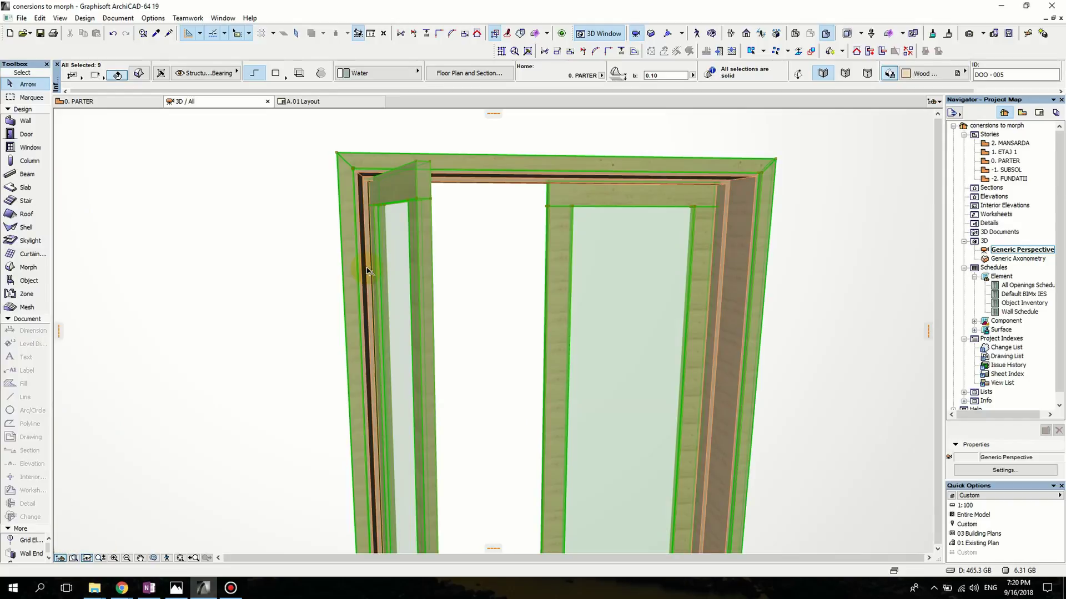
scroll(367, 276, "up", 2)
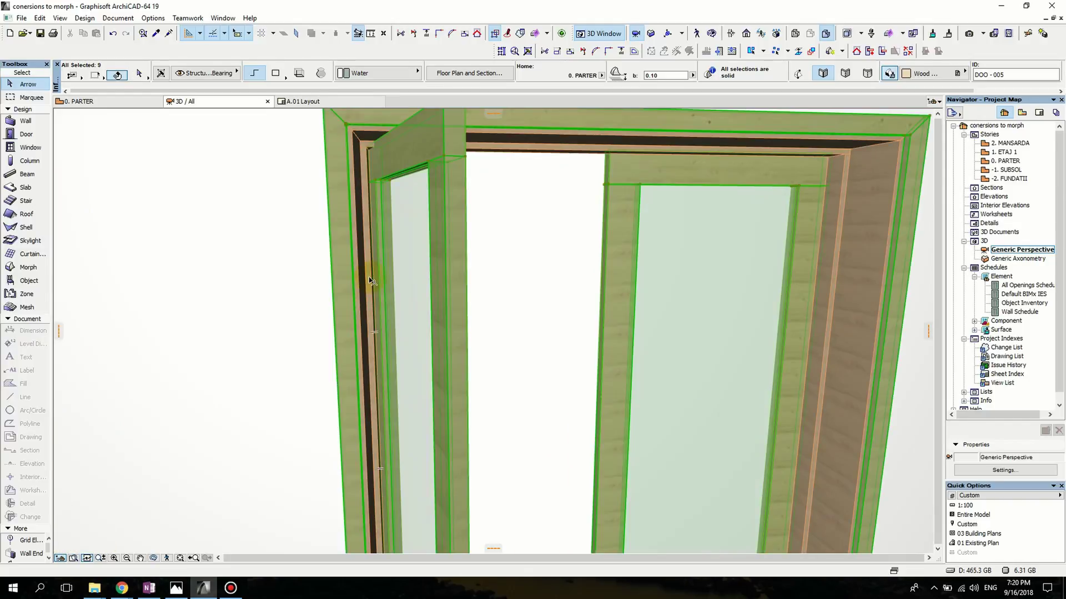
left_click(373, 179, "shift")
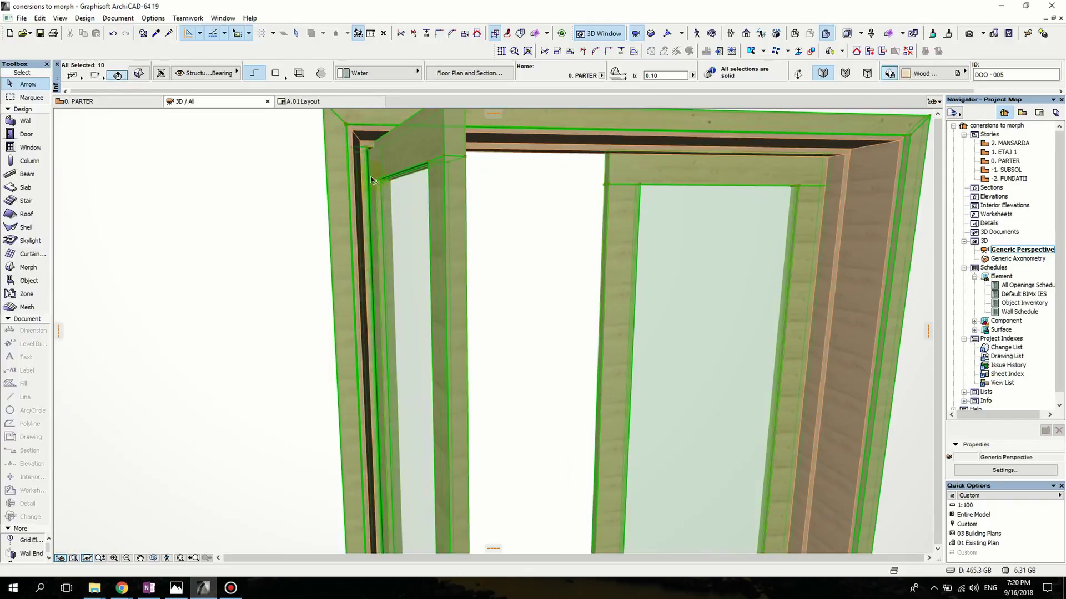
left_click(364, 135, "shift")
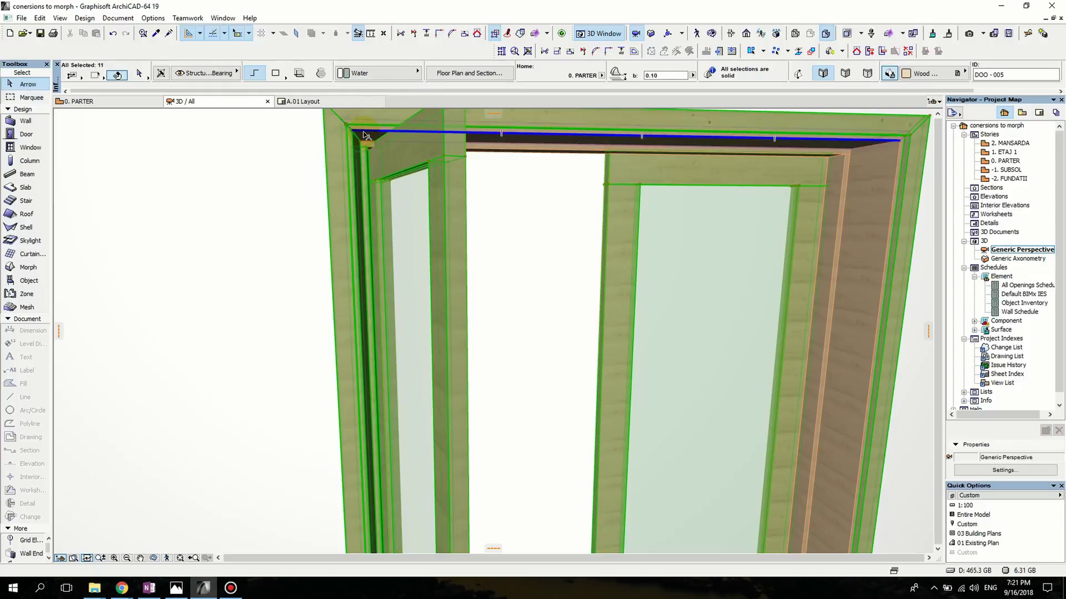
left_click(596, 153, "shift")
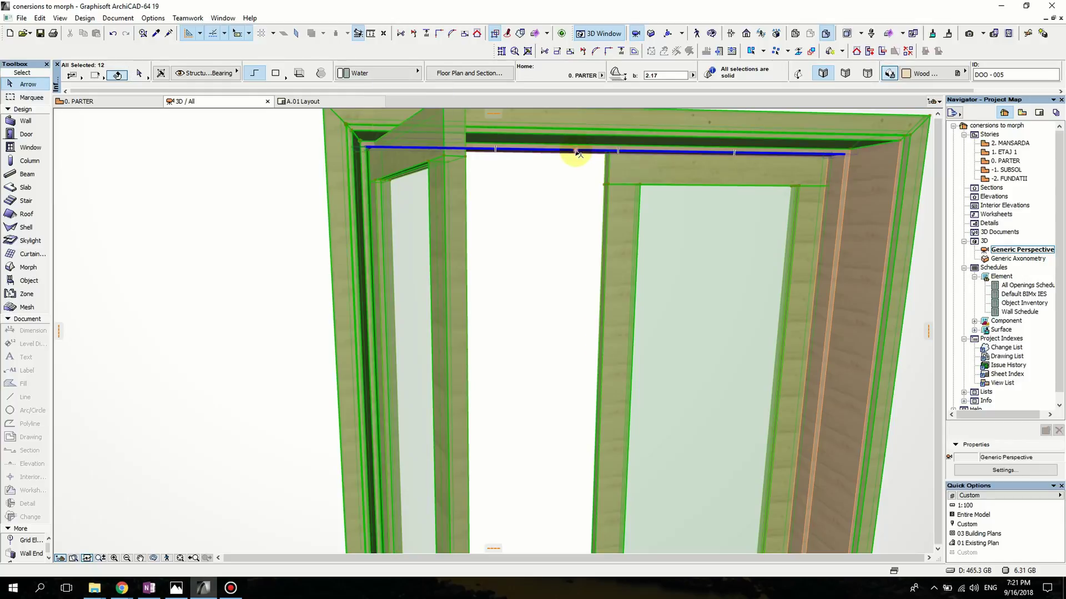
left_click(576, 151, "shift")
left_click(842, 206, "shift")
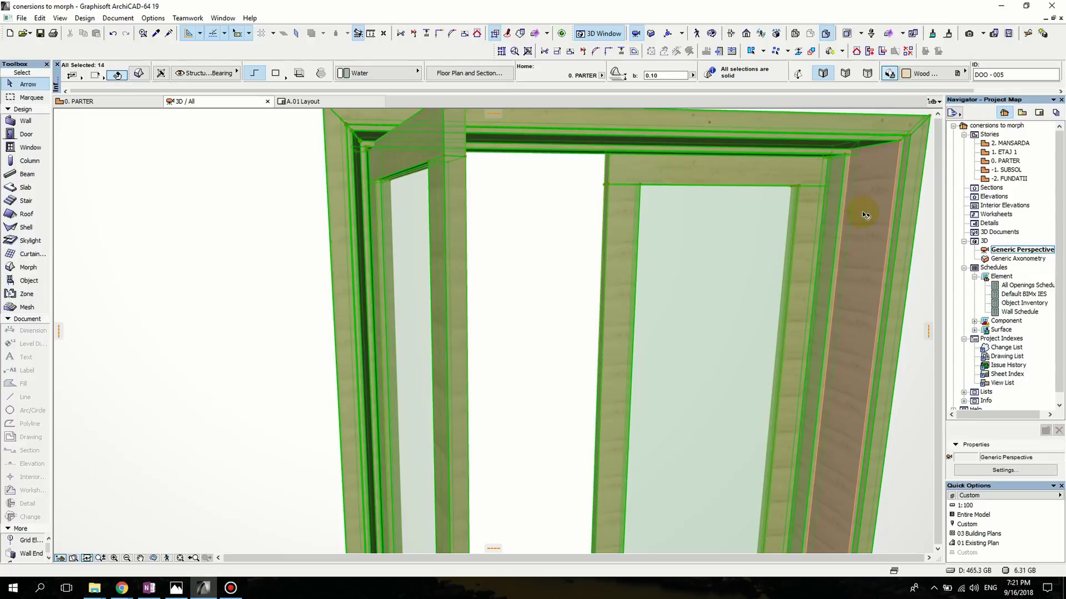
left_click(871, 209, "shift")
scroll(573, 263, "down", 5)
scroll(500, 231, "up", 2)
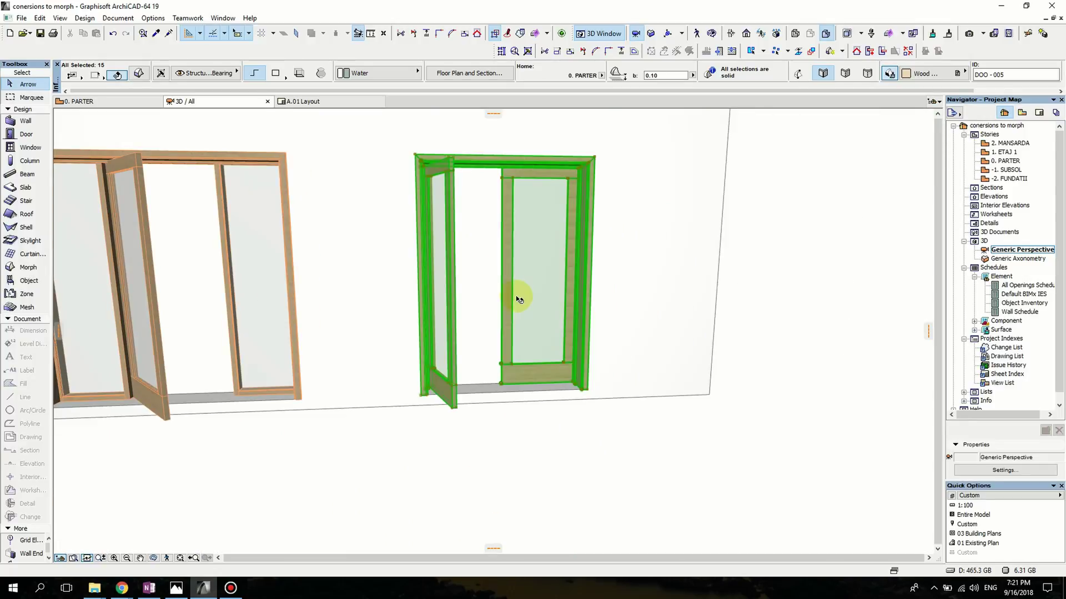
scroll(534, 353, "up", 4)
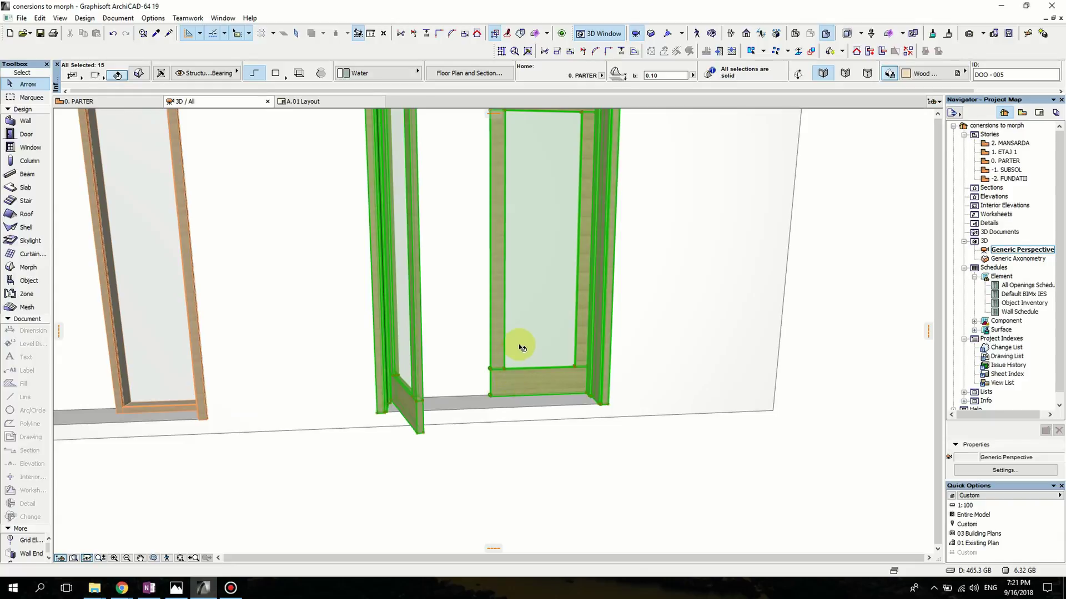
scroll(521, 347, "down", 2)
Step: Merge the selected door parts into one morph with Boolean Operations > Union
right_click(509, 326)
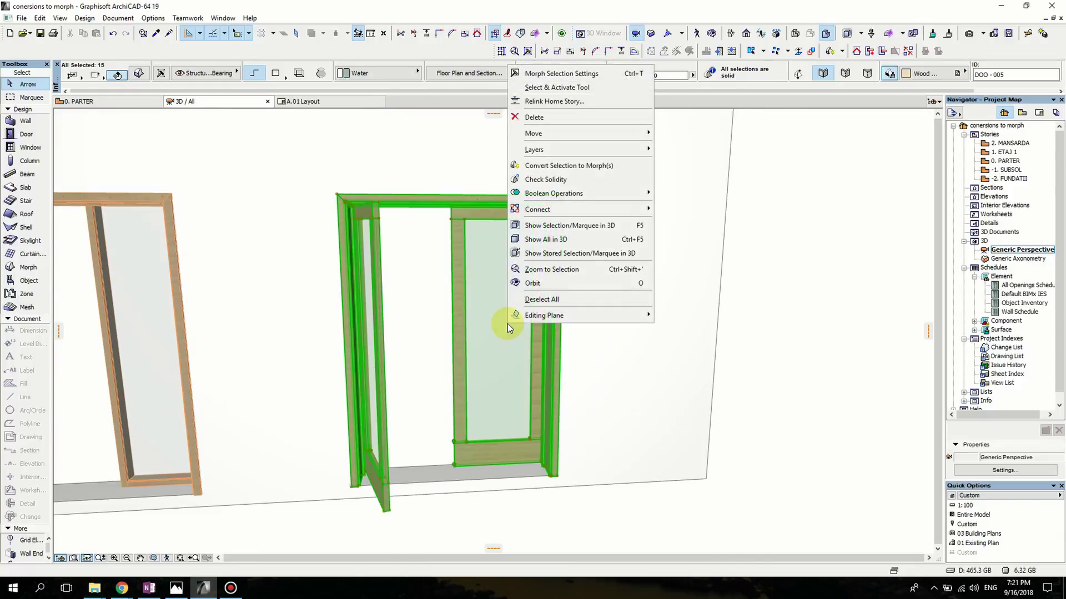
mouse_move(577, 195)
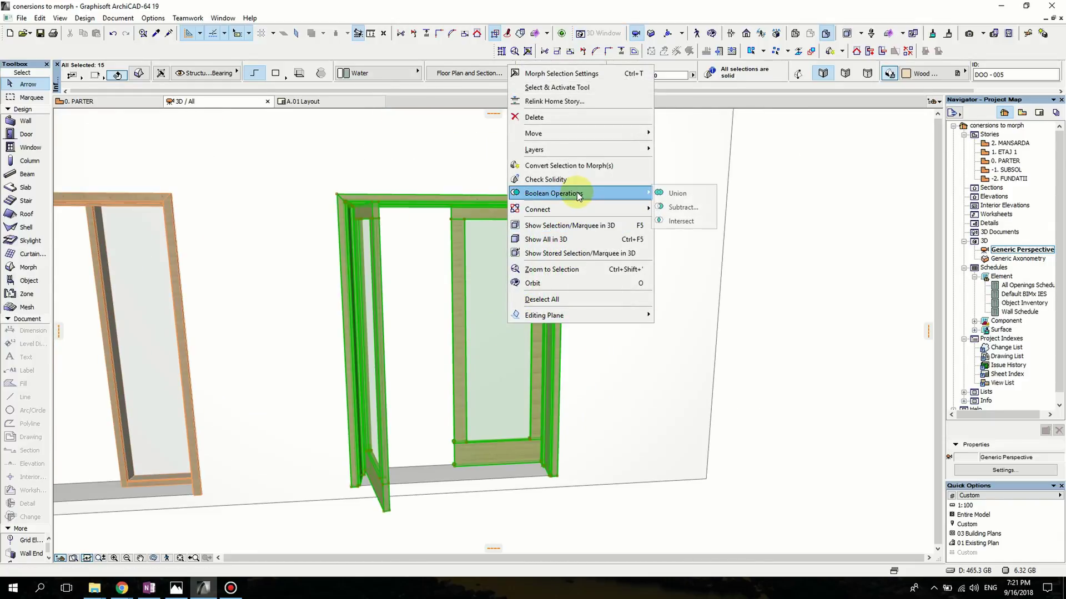
left_click(679, 194)
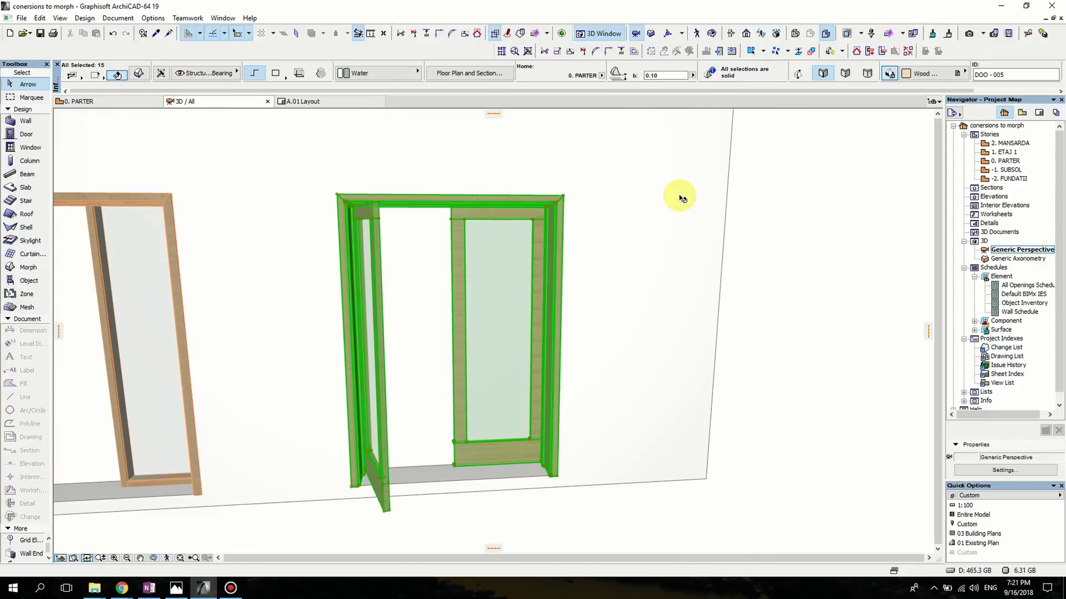
Step: Test-move the merged door morph left with Ctrl+D, cancel, and pan to show both doors
left_click(549, 381)
key("ctrl+d")
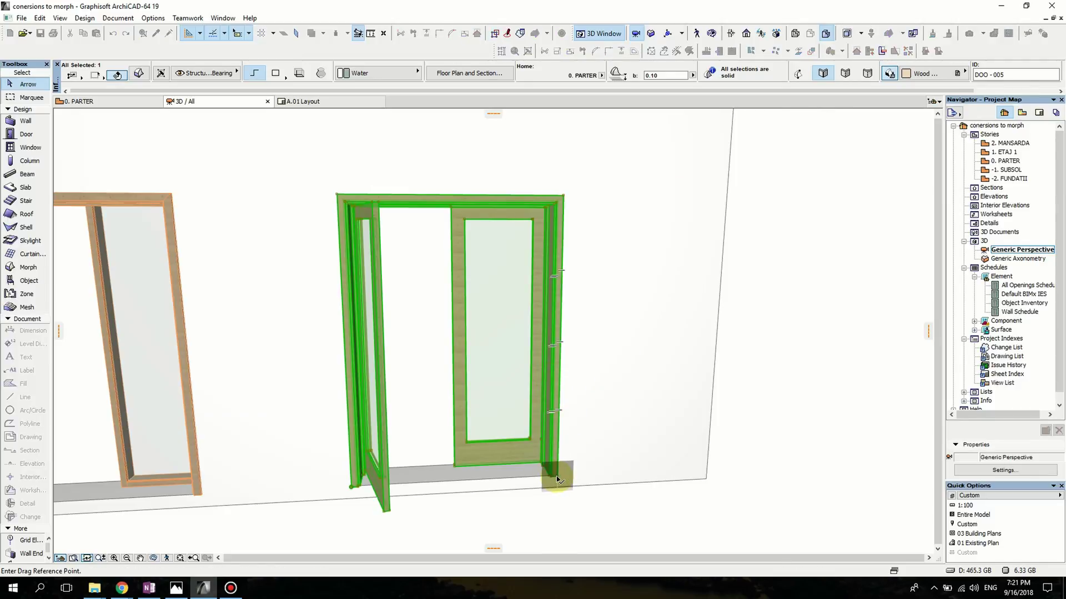
left_click(558, 478)
left_click(420, 472)
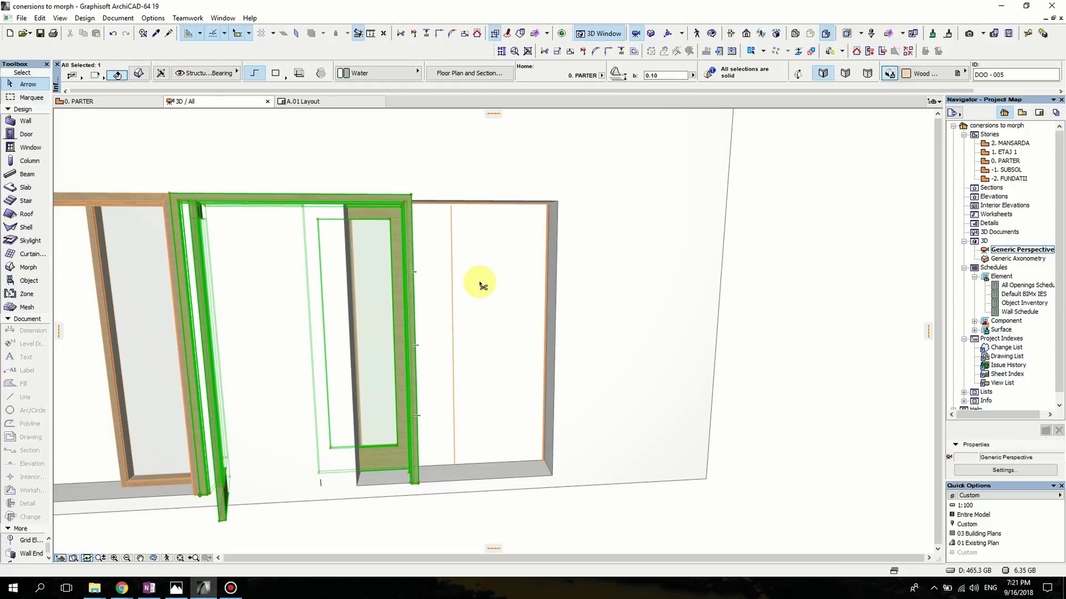
key("Escape")
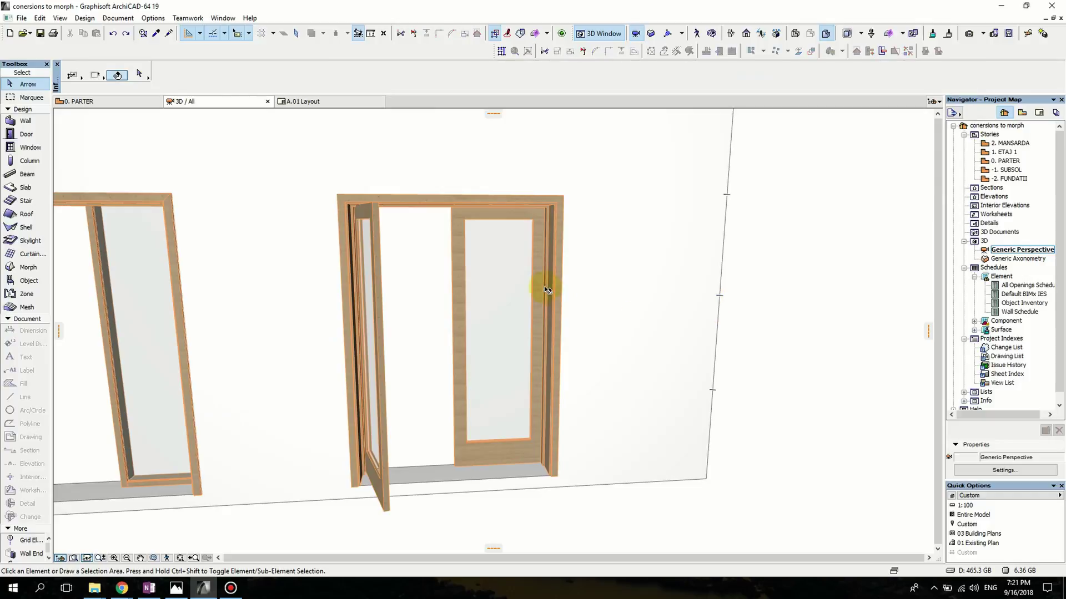
middle_click_drag(433, 296, 527, 309)
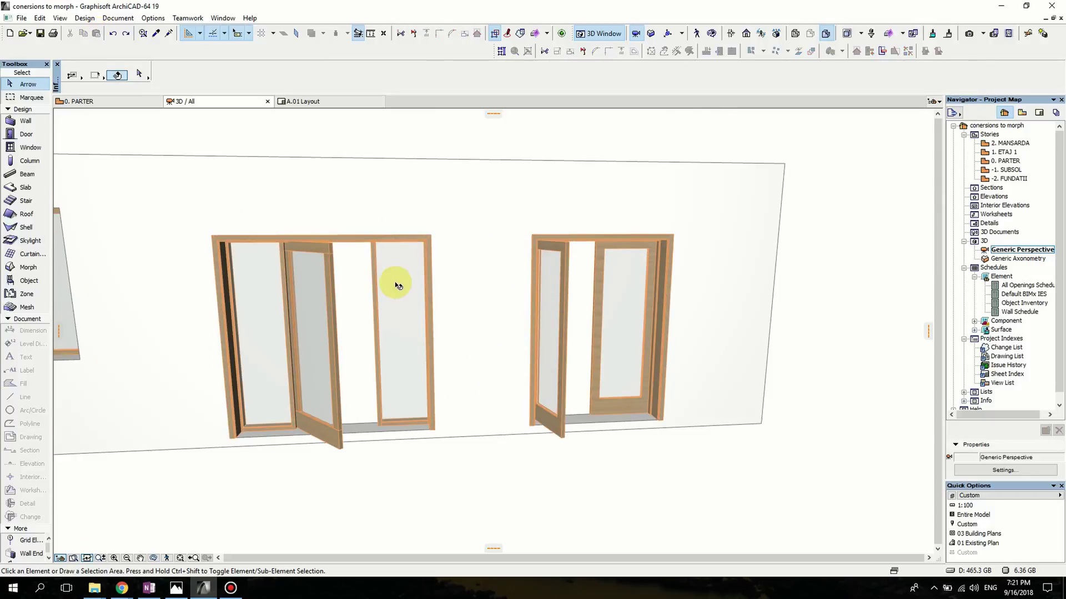